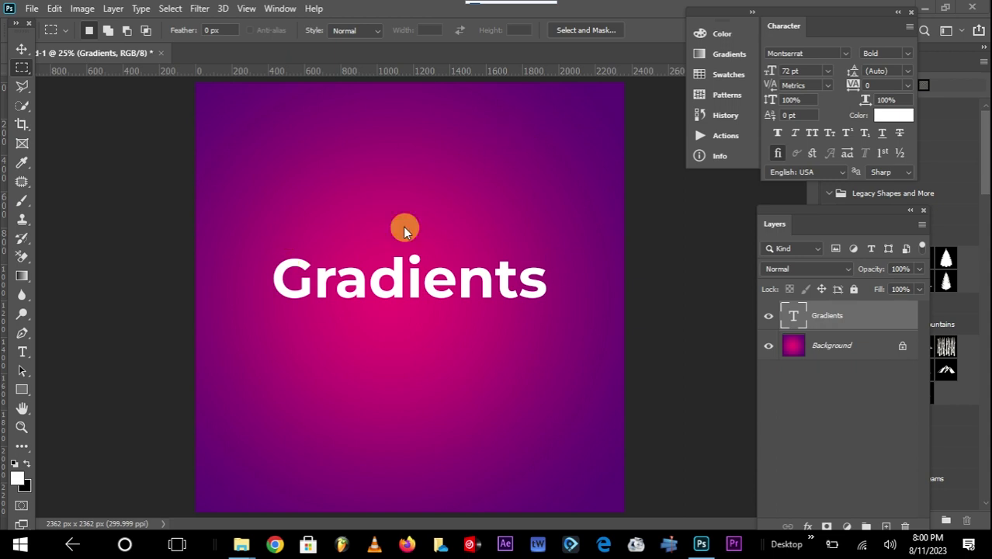
Step: Hide the Gradients text layer and show the Basics presets for the Gradient tool
{"action": "left_click", "coordinate": [768, 315]}
{"action": "key", "text": "g"}
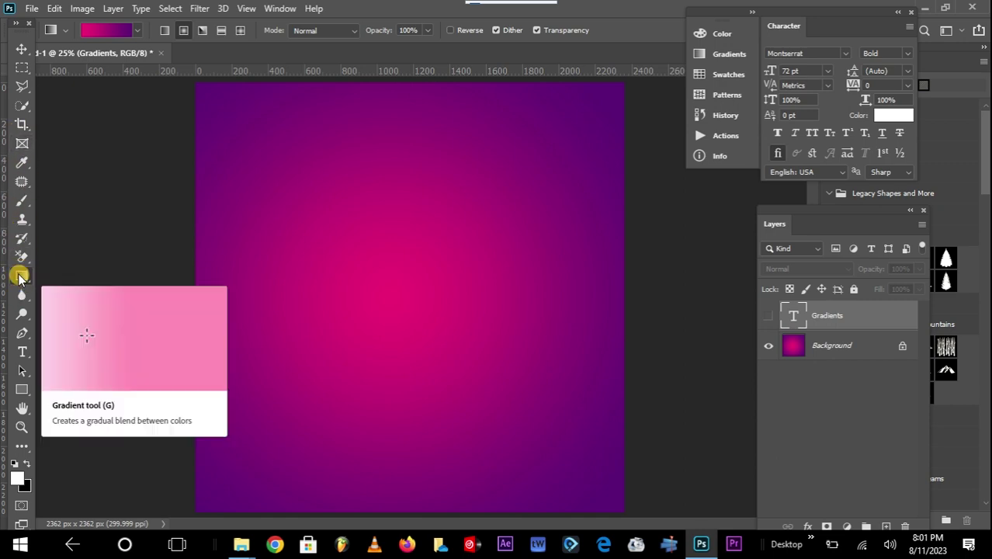
{"action": "left_click", "coordinate": [138, 31]}
{"action": "scroll", "coordinate": [163, 77], "scroll_direction": "down", "scroll_amount": 5}
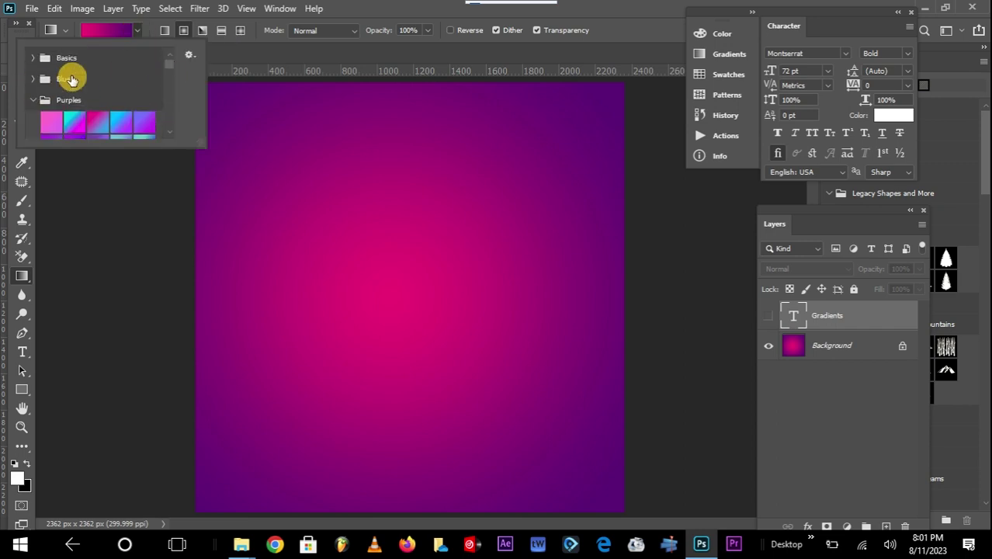
{"action": "left_click", "coordinate": [32, 100]}
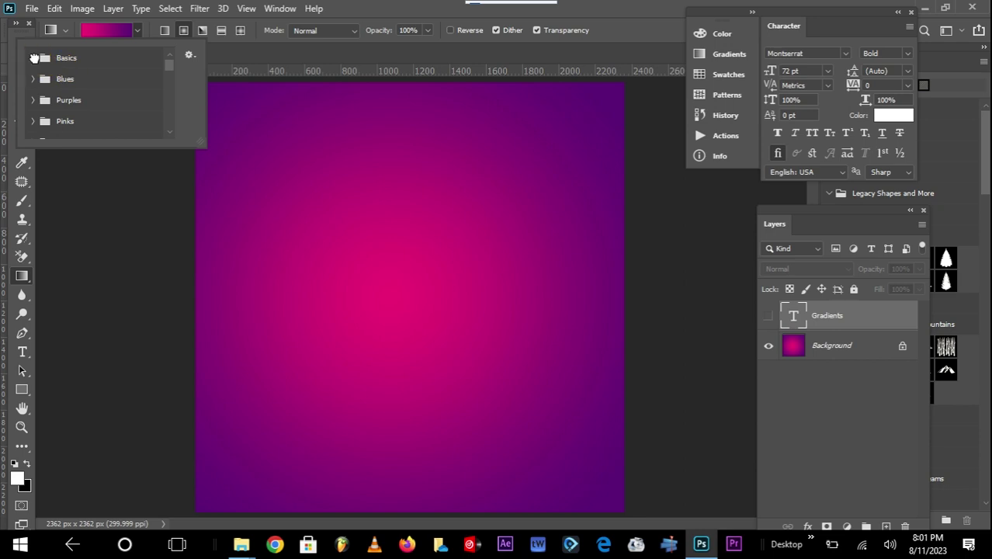
{"action": "left_click", "coordinate": [32, 58]}
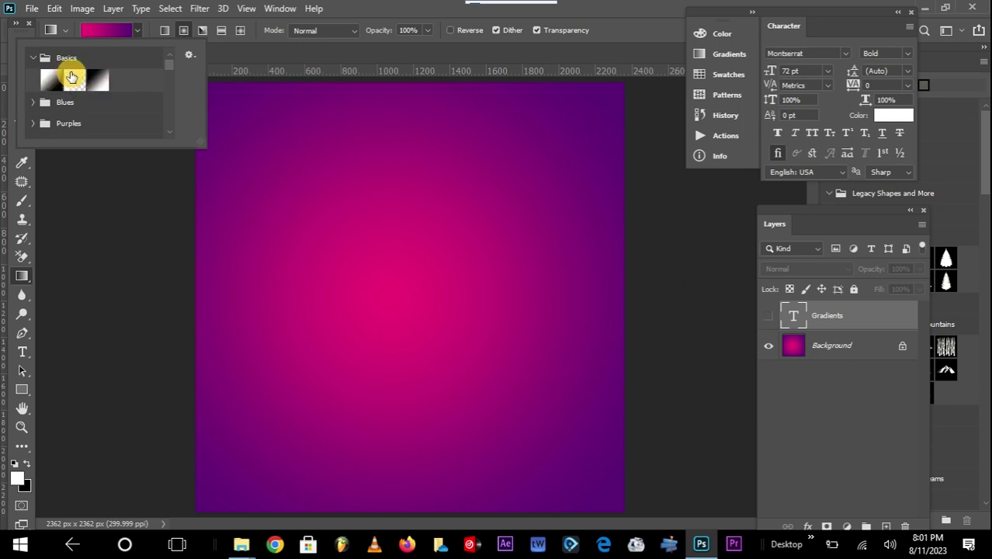
Step: Set the foreground color to the dark navy 10062b
{"action": "left_click", "coordinate": [19, 480]}
{"action": "left_click", "coordinate": [18, 479]}
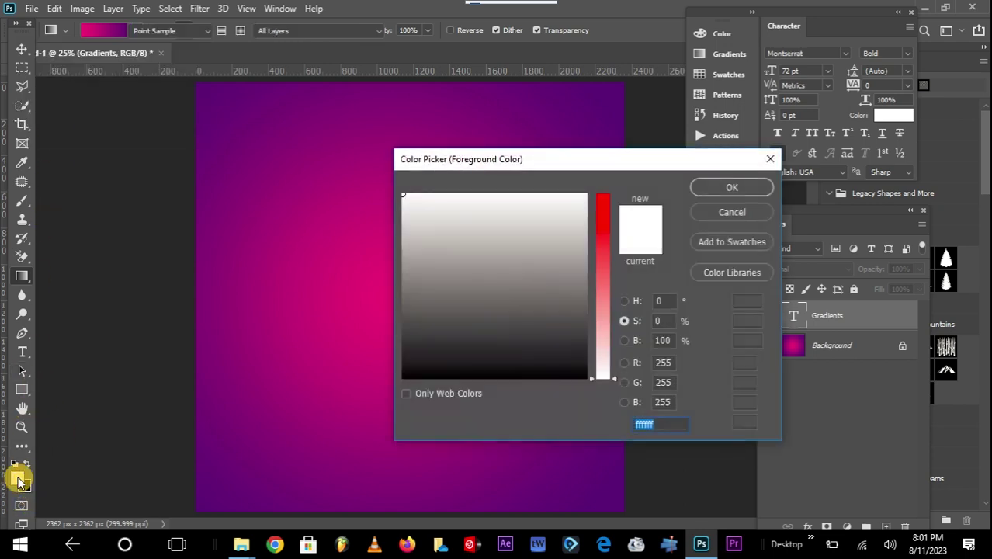
{"action": "left_click", "coordinate": [595, 95]}
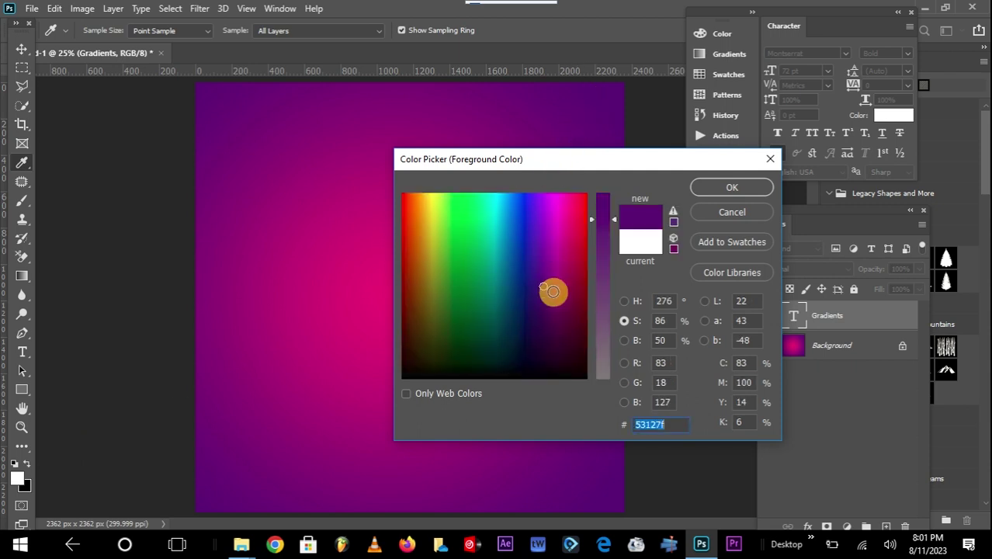
{"action": "left_click", "coordinate": [532, 347]}
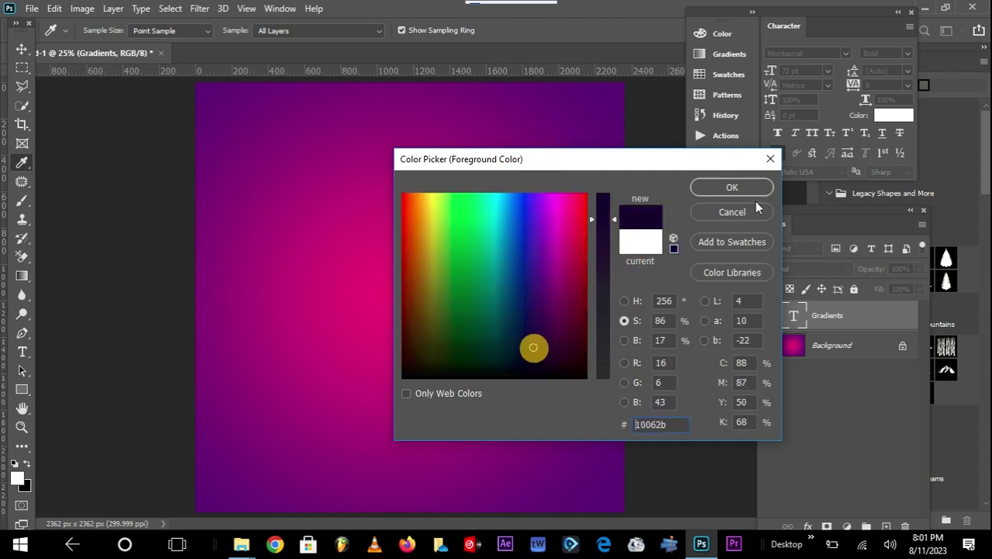
{"action": "left_click", "coordinate": [731, 188]}
Step: Swap the foreground and background colors and set the new foreground color to a medium green
{"action": "left_click", "coordinate": [26, 467]}
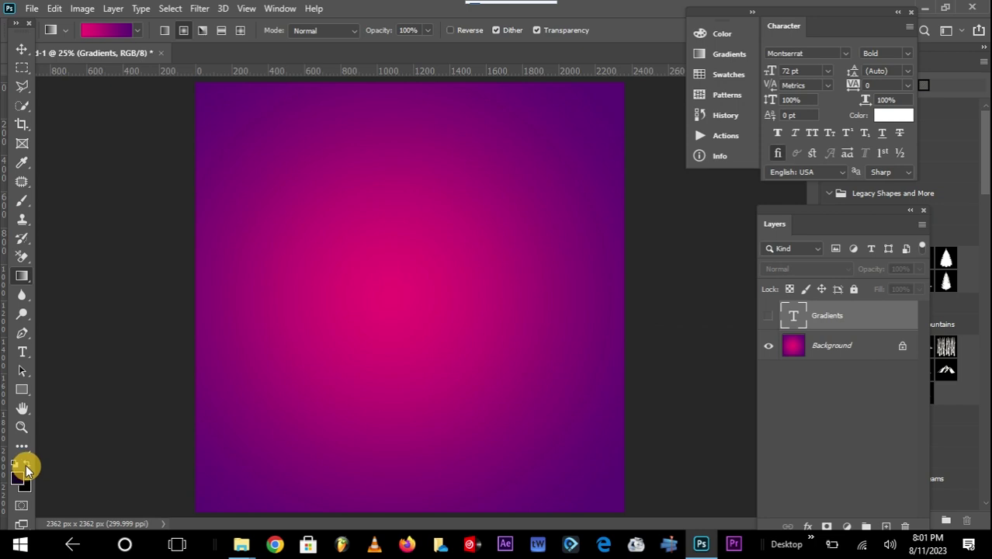
{"action": "left_click", "coordinate": [18, 477]}
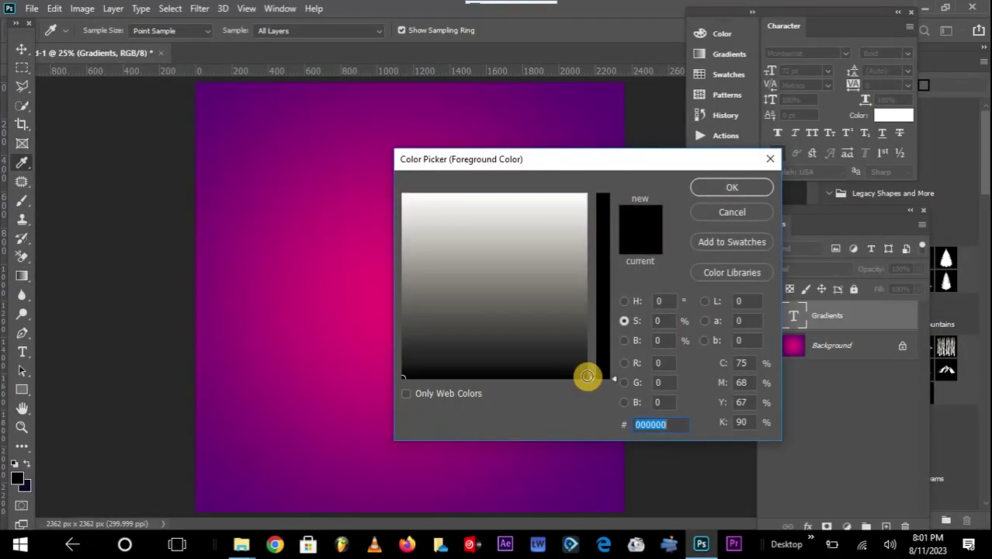
{"action": "left_click_drag", "start_coordinate": [592, 378], "coordinate": [594, 182]}
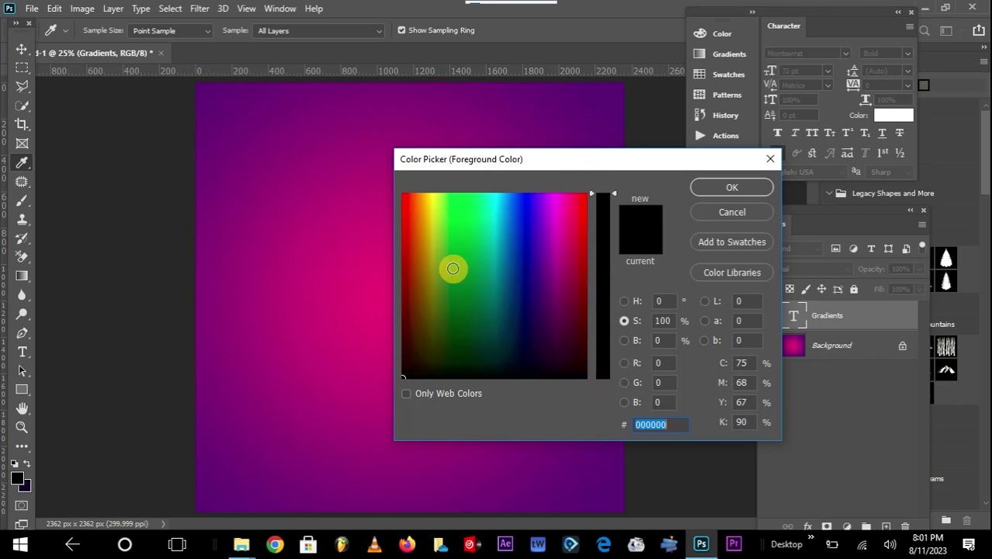
{"action": "left_click", "coordinate": [453, 268]}
{"action": "left_click", "coordinate": [732, 188]}
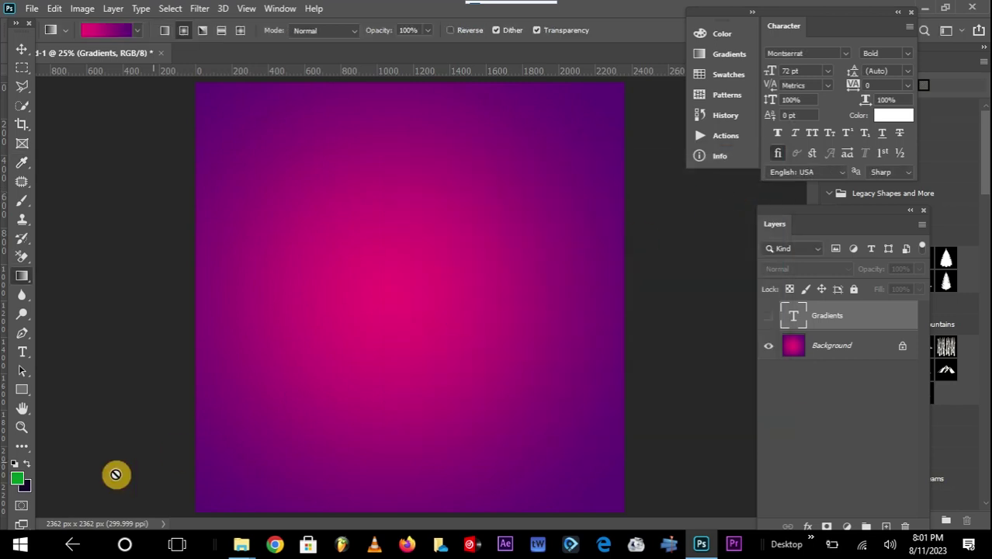
Step: Swap the colors so green becomes the background, and set the foreground color to purple 951597
{"action": "left_click", "coordinate": [27, 462]}
{"action": "left_click", "coordinate": [17, 477]}
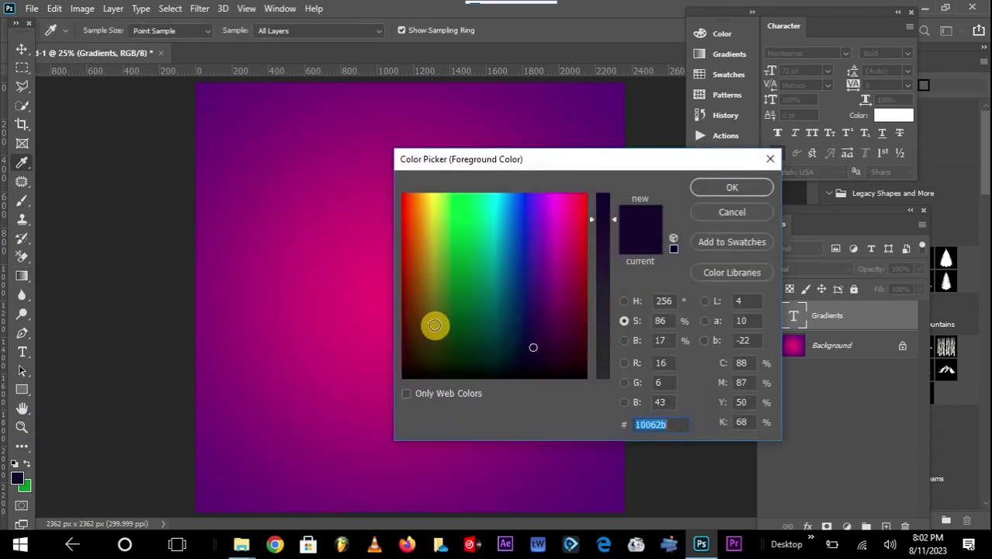
{"action": "left_click", "coordinate": [549, 245]}
{"action": "left_click_drag", "start_coordinate": [549, 245], "coordinate": [555, 265]}
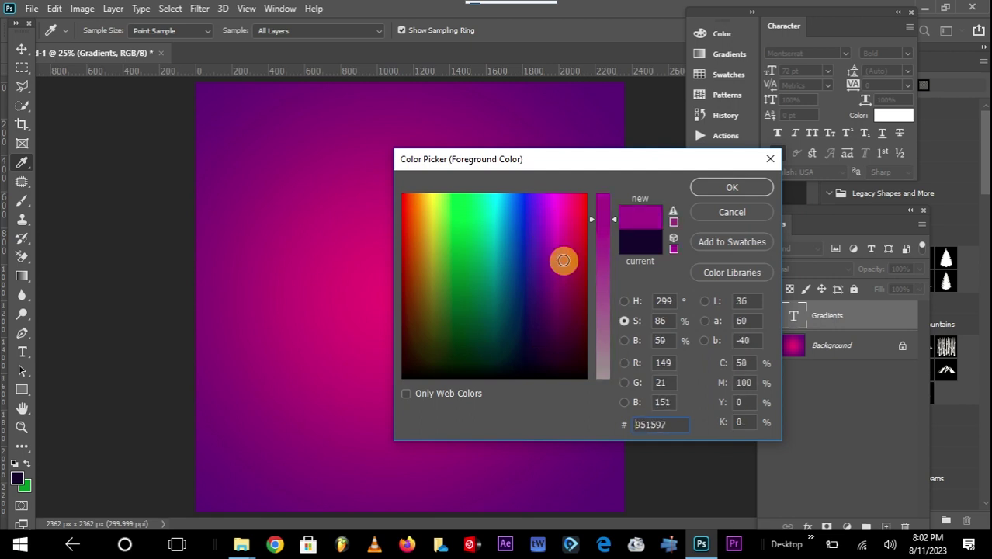
{"action": "left_click", "coordinate": [732, 187]}
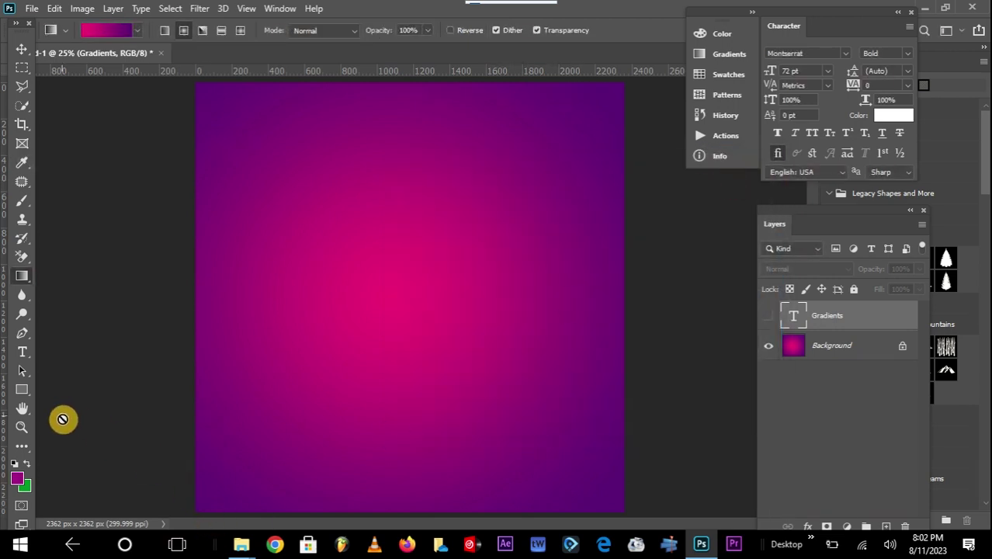
Step: Examine the Basics and Blues gradient preset groups, including how Basics uses the foreground and background colors
{"action": "left_click", "coordinate": [140, 31]}
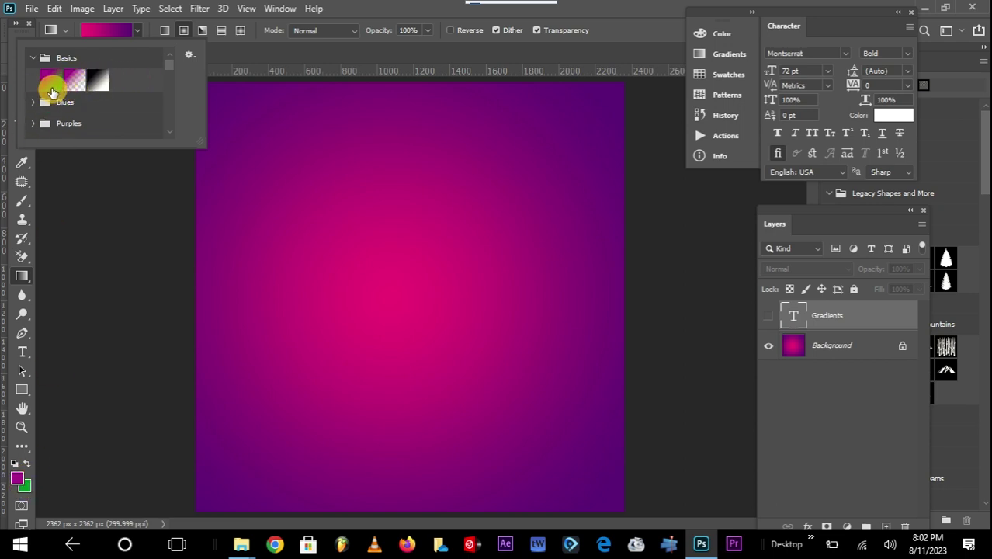
{"action": "left_click", "coordinate": [32, 57]}
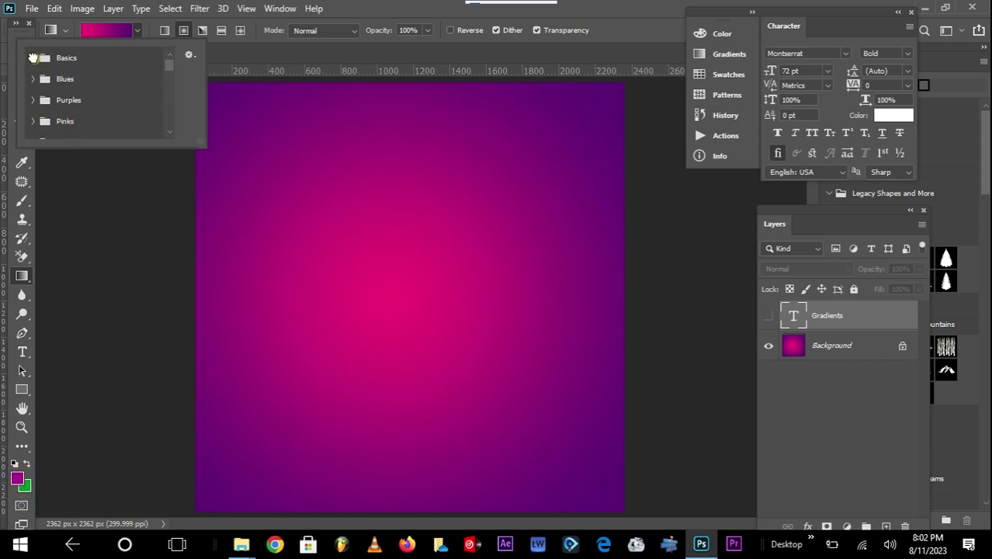
{"action": "left_click", "coordinate": [32, 79]}
{"action": "left_click", "coordinate": [33, 78]}
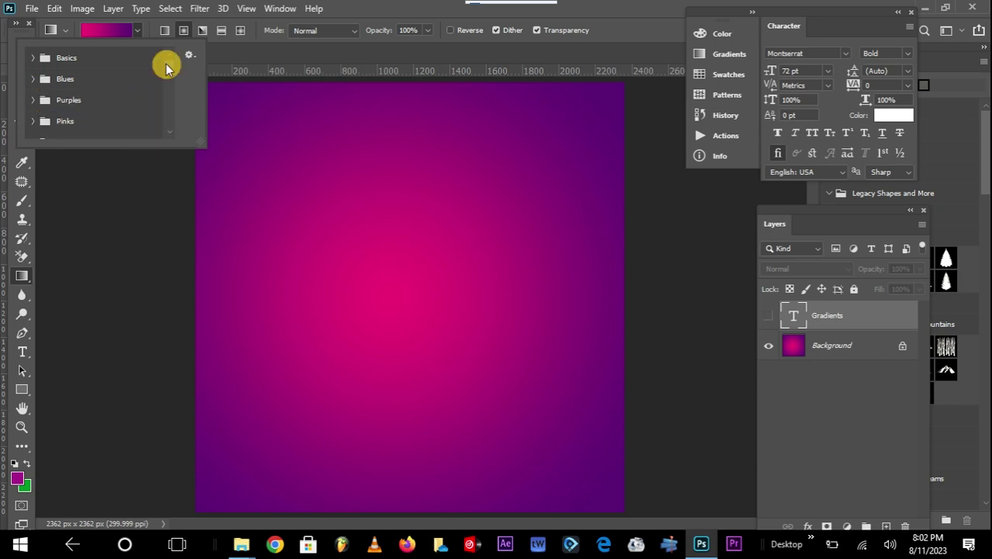
{"action": "scroll", "coordinate": [165, 78], "scroll_direction": "down", "scroll_amount": 5}
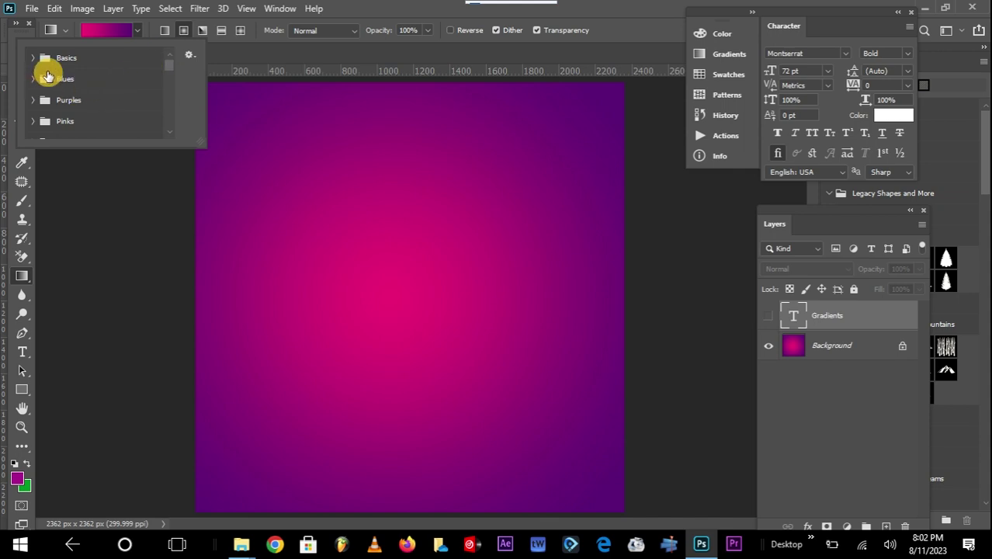
{"action": "left_click", "coordinate": [31, 78]}
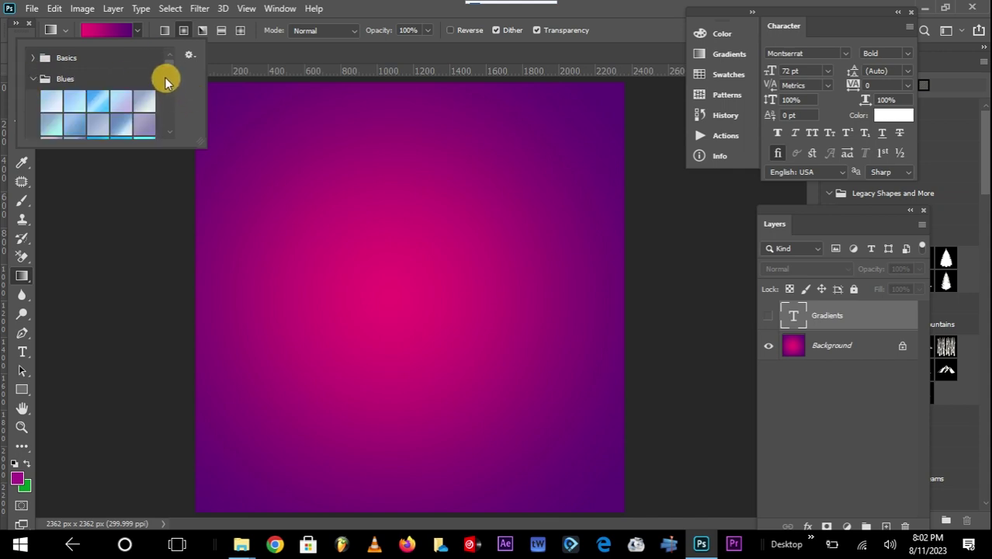
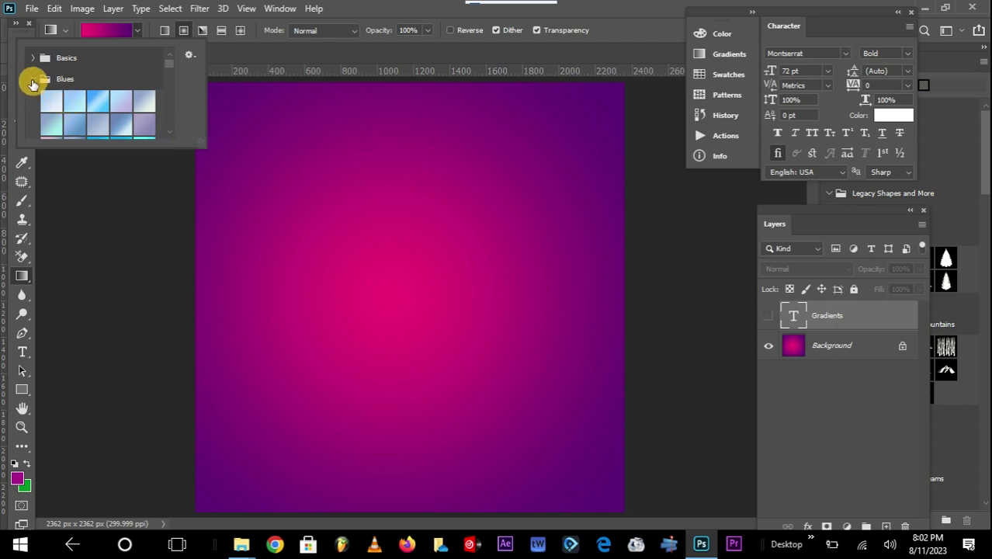
{"action": "left_click", "coordinate": [32, 79]}
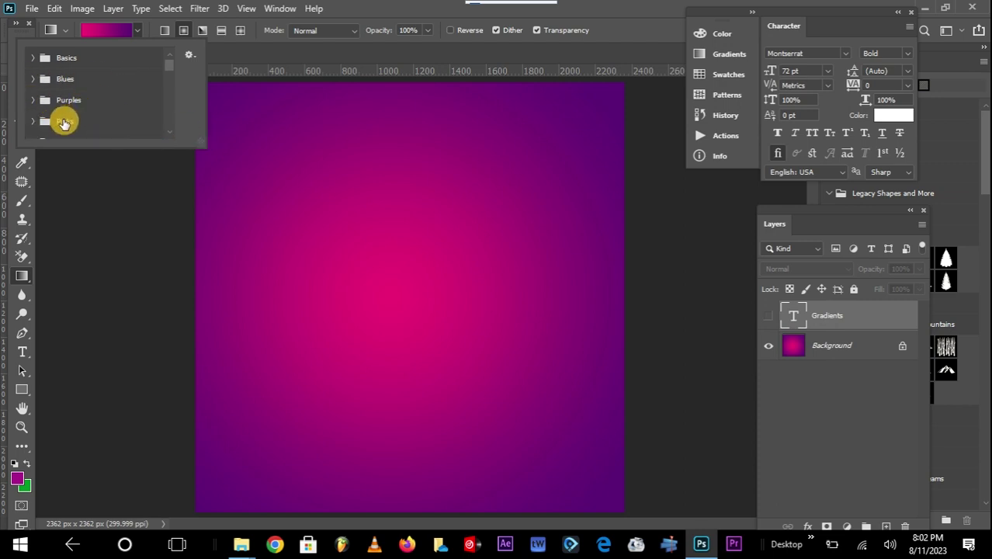
Step: Examine the gradients in the Purples, Pinks and Reds preset groups and look through the remaining groups
{"action": "left_click", "coordinate": [32, 100]}
{"action": "scroll", "coordinate": [157, 78], "scroll_direction": "down", "scroll_amount": 5}
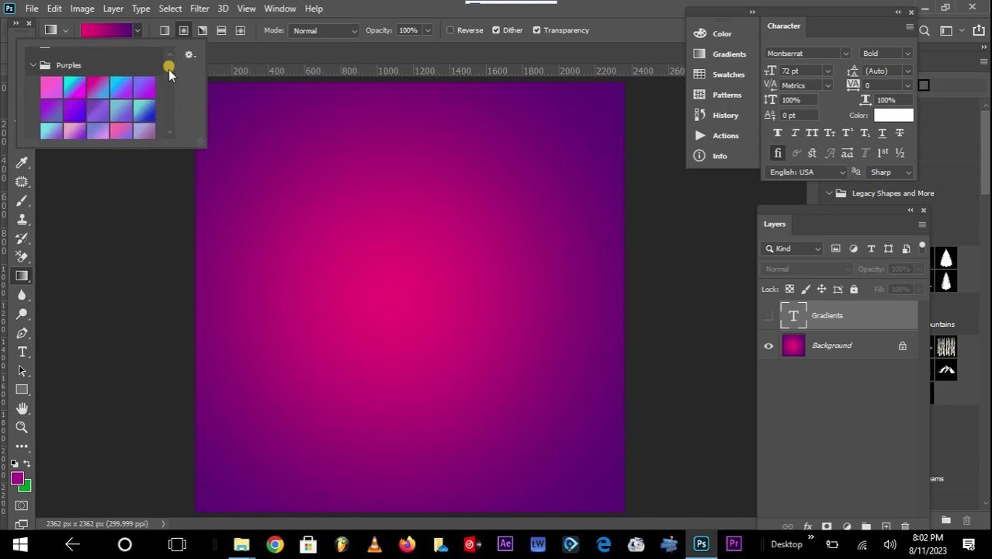
{"action": "scroll", "coordinate": [171, 82], "scroll_direction": "down", "scroll_amount": 2}
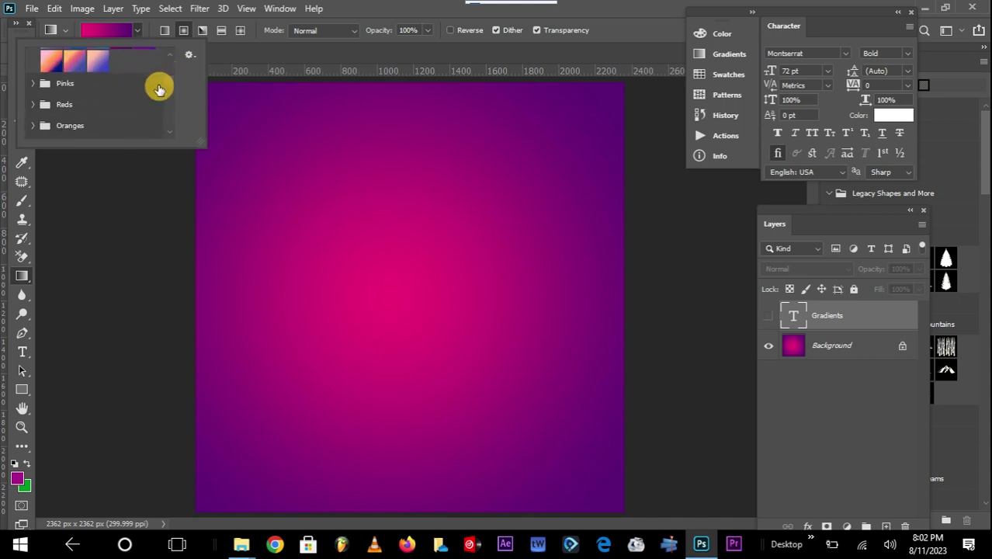
{"action": "left_click", "coordinate": [34, 83]}
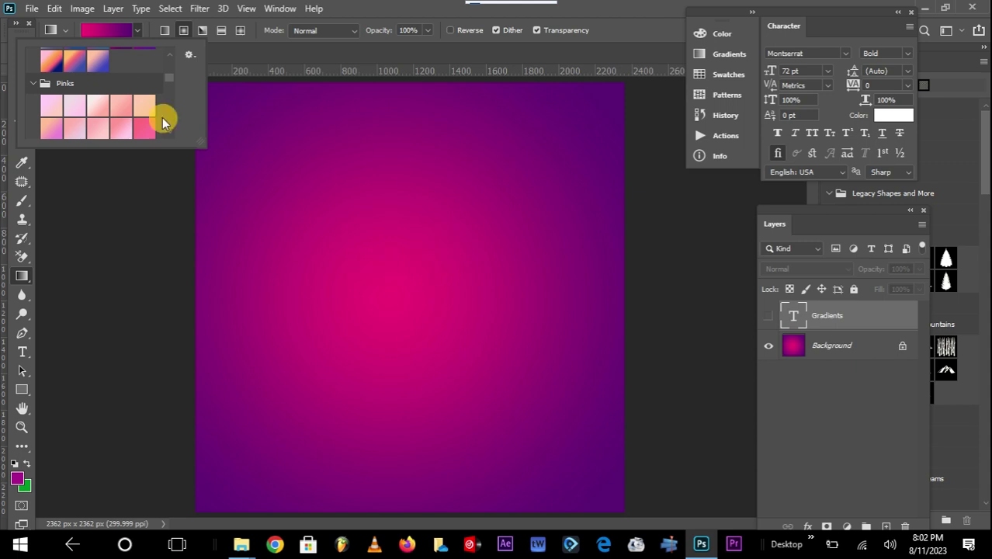
{"action": "scroll", "coordinate": [171, 79], "scroll_direction": "up", "scroll_amount": 5}
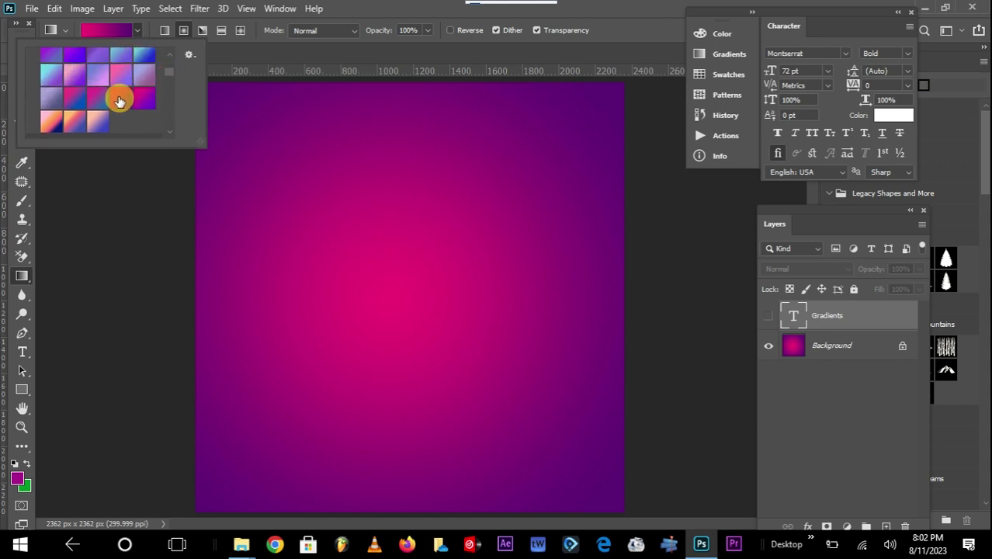
{"action": "scroll", "coordinate": [171, 78], "scroll_direction": "down", "scroll_amount": 5}
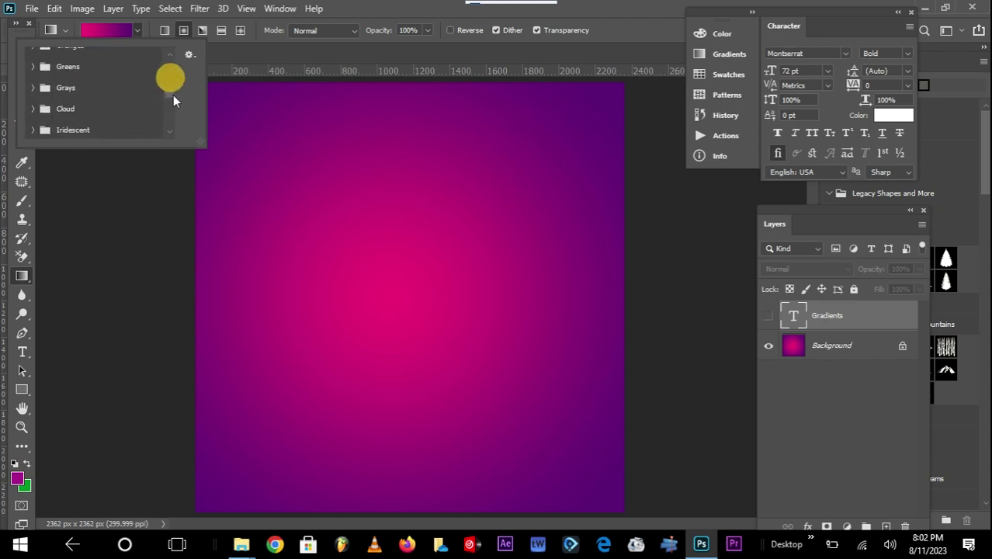
{"action": "scroll", "coordinate": [166, 94], "scroll_direction": "down", "scroll_amount": 1}
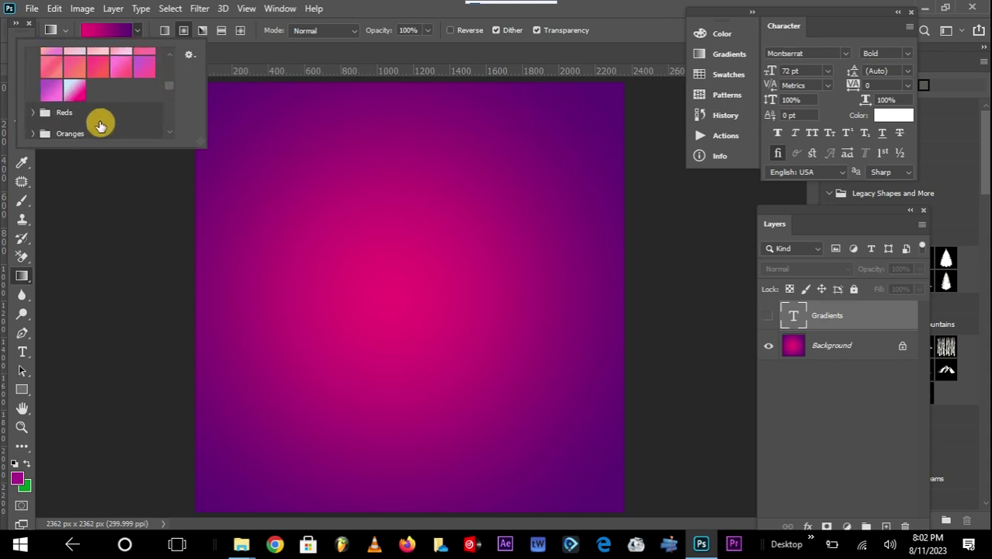
{"action": "scroll", "coordinate": [120, 108], "scroll_direction": "down", "scroll_amount": 6}
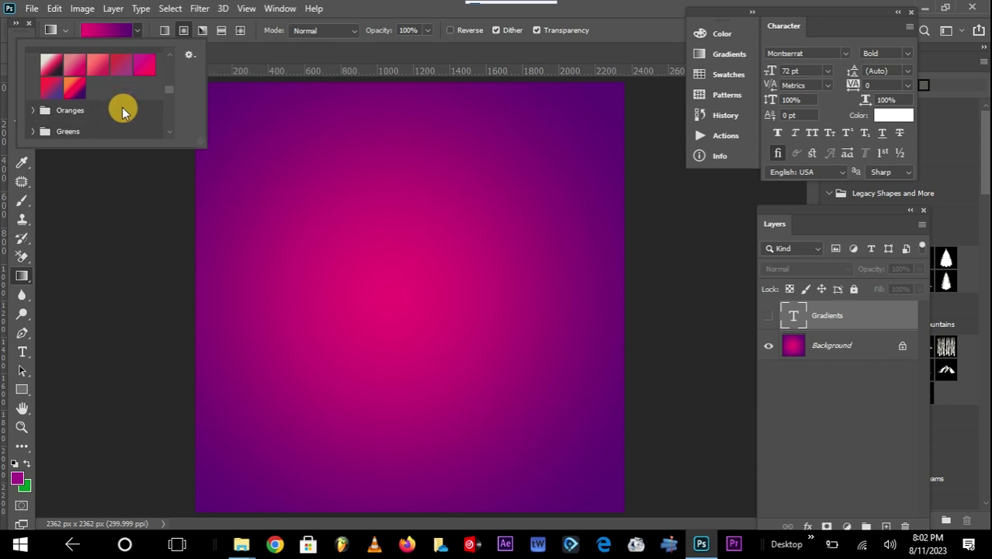
{"action": "scroll", "coordinate": [112, 113], "scroll_direction": "up", "scroll_amount": 3}
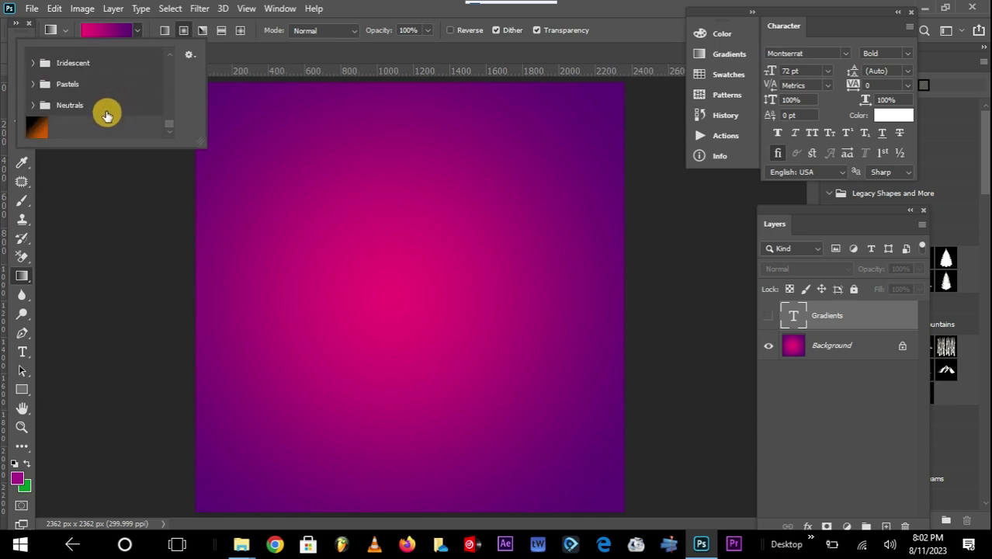
{"action": "left_click_drag", "start_coordinate": [171, 127], "coordinate": [171, 49]}
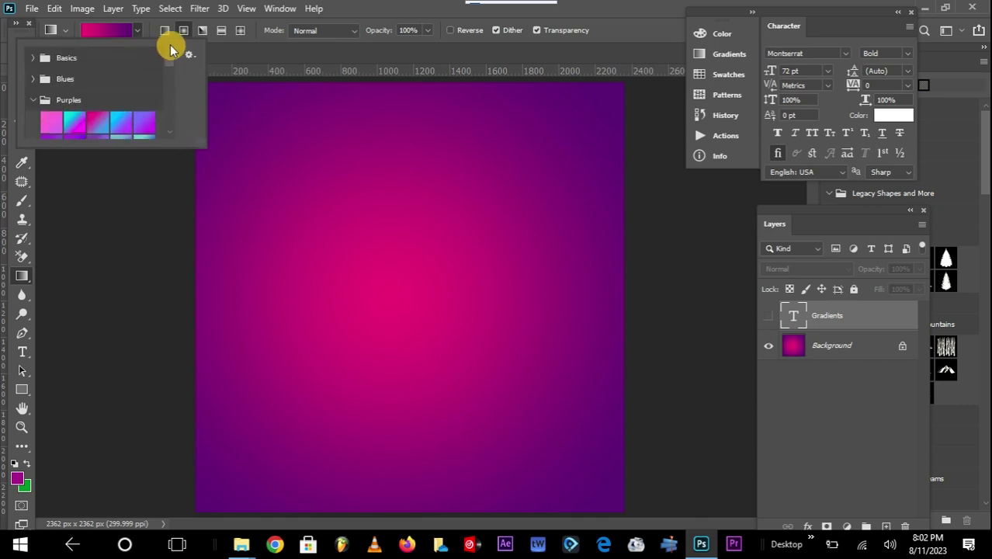
{"action": "left_click", "coordinate": [400, 6]}
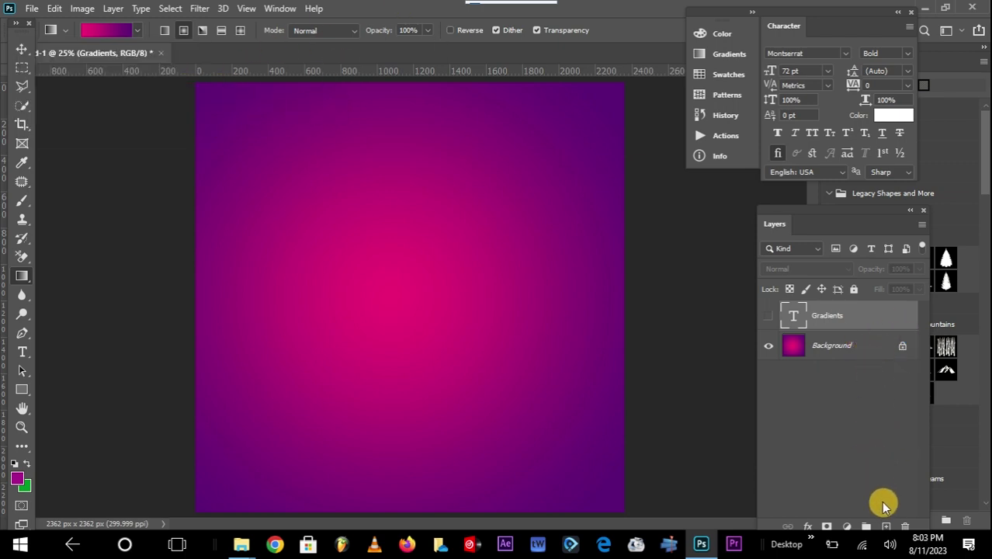
Step: Add a new layer and fill it with a horizontal linear pink-to-purple gradient starting at the canvas's left edge and ending past its right edge
{"action": "left_click", "coordinate": [885, 525]}
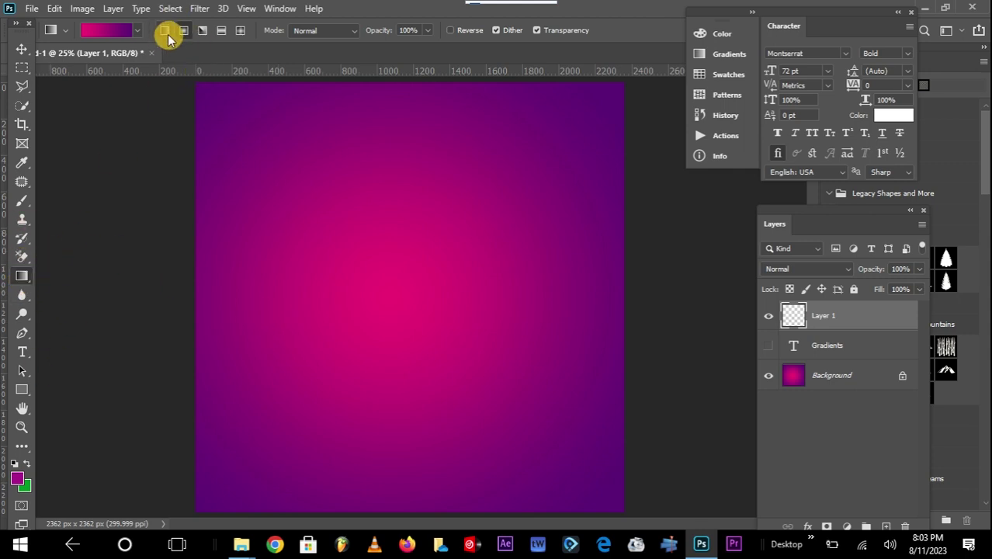
{"action": "left_click", "coordinate": [221, 32]}
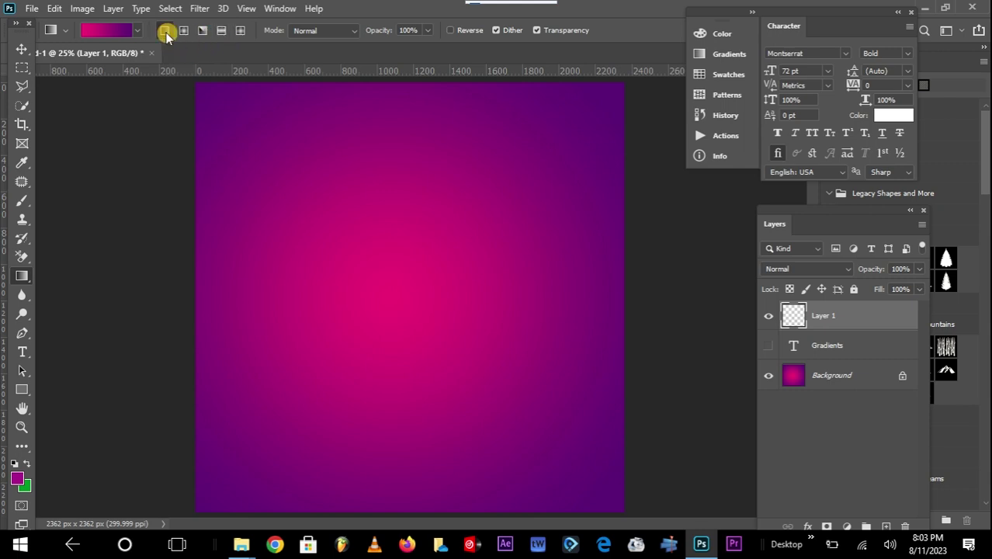
{"action": "left_click", "coordinate": [166, 32]}
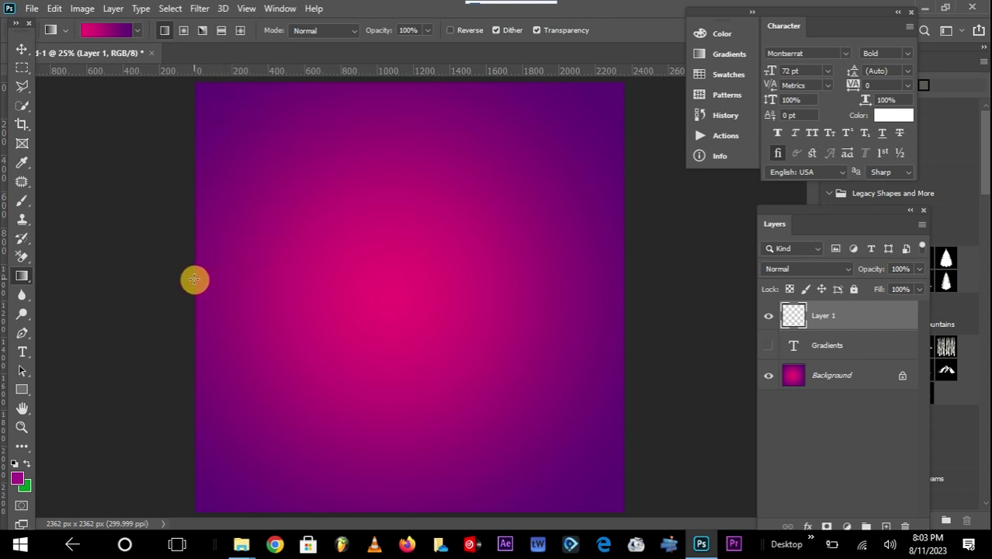
{"action": "left_click_drag", "start_coordinate": [193, 277], "coordinate": [723, 284]}
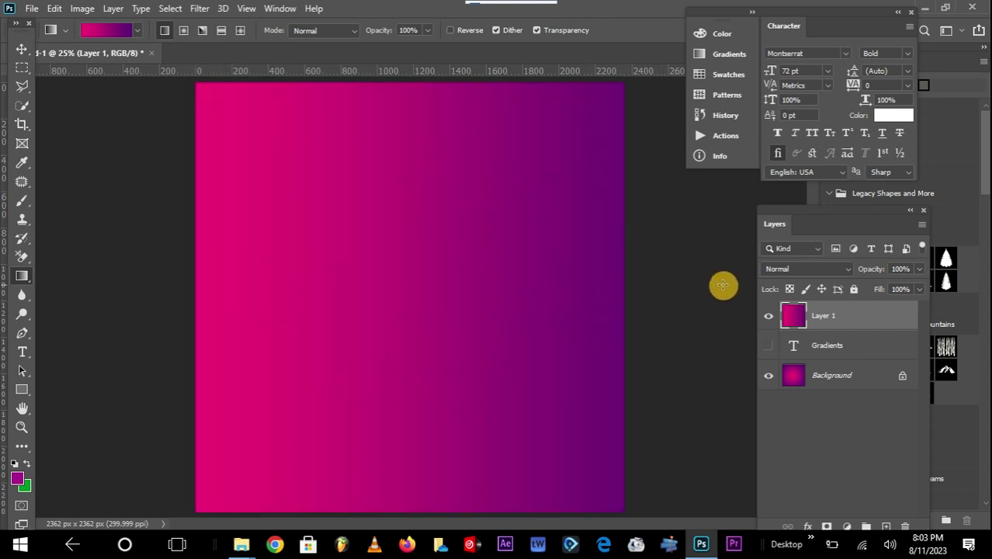
Step: Refill Layer 1 with horizontal linear gradients of shorter and longer spans, starting just outside the canvas's left edge
{"action": "left_click_drag", "start_coordinate": [187, 288], "coordinate": [507, 286]}
{"action": "left_click_drag", "start_coordinate": [171, 288], "coordinate": [478, 283]}
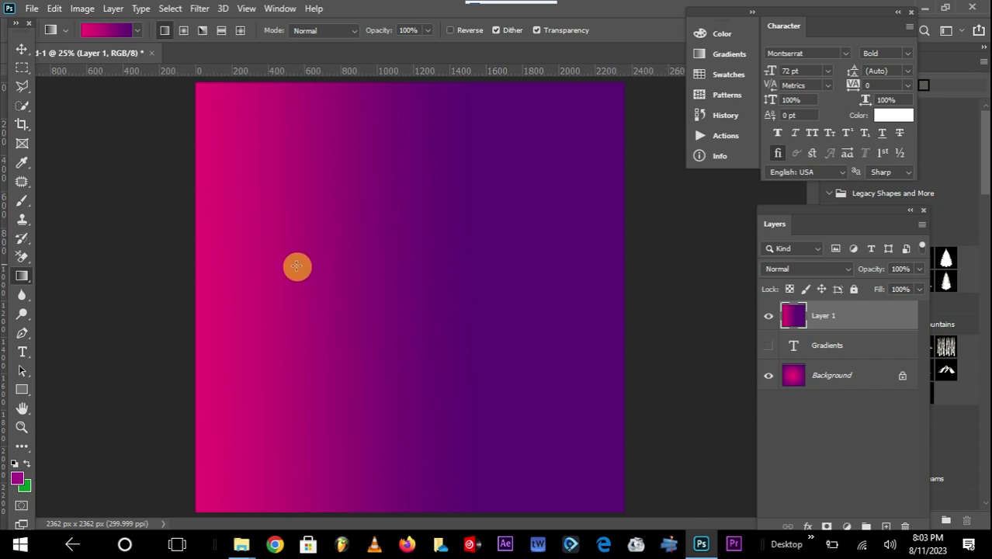
{"action": "left_click_drag", "start_coordinate": [170, 294], "coordinate": [613, 292]}
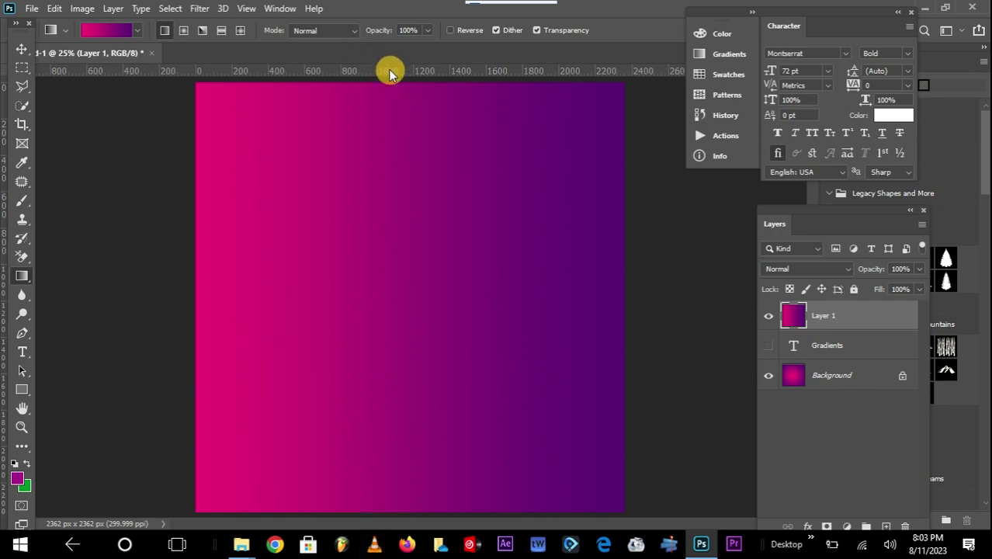
Step: Redraw the linear gradient on Layer 1 in other directions, including vertically and horizontally from the canvas's right edge to its left
{"action": "left_click_drag", "start_coordinate": [393, 91], "coordinate": [407, 435]}
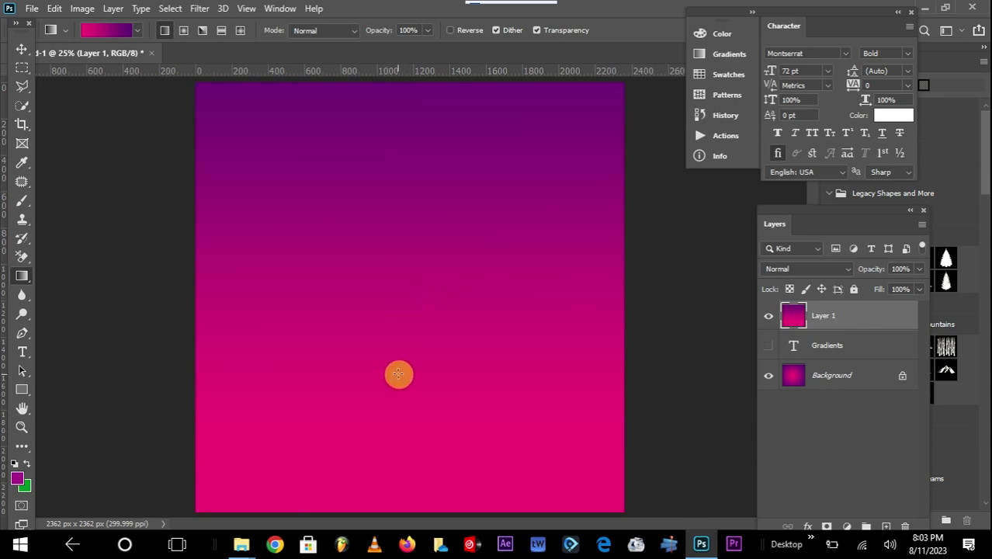
{"action": "left_click_drag", "start_coordinate": [203, 233], "coordinate": [598, 251]}
{"action": "left_click_drag", "start_coordinate": [646, 272], "coordinate": [26, 243]}
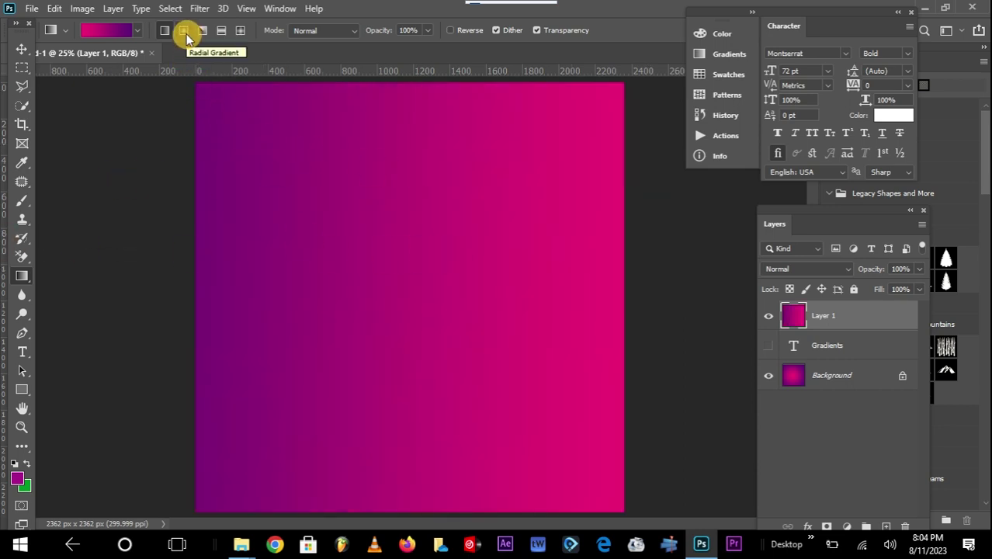
Step: Switch to the Radial Gradient style and fill Layer 1 from the canvas center, varying from wide spreads to a small central glow
{"action": "left_click", "coordinate": [186, 33]}
{"action": "left_click_drag", "start_coordinate": [404, 252], "coordinate": [666, 263]}
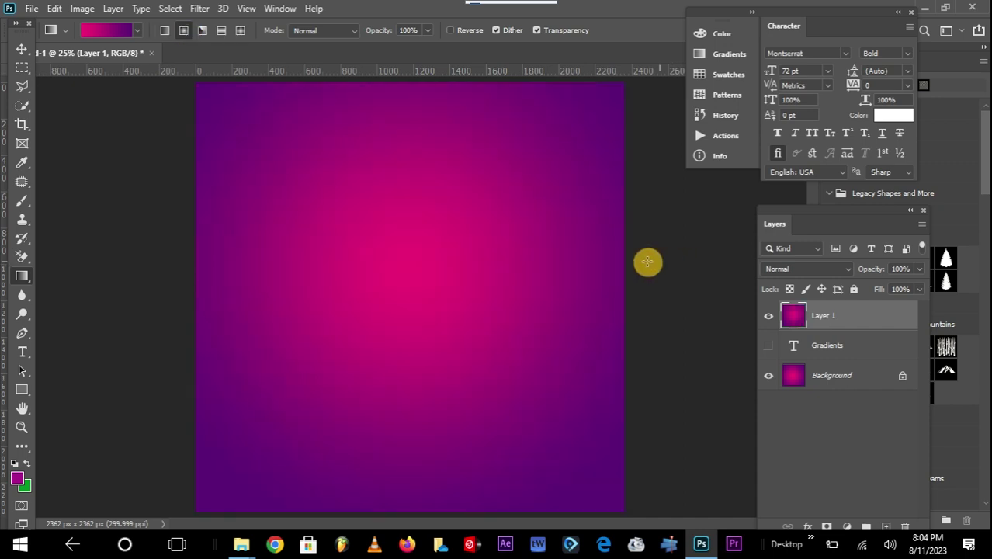
{"action": "left_click_drag", "start_coordinate": [401, 277], "coordinate": [984, 275]}
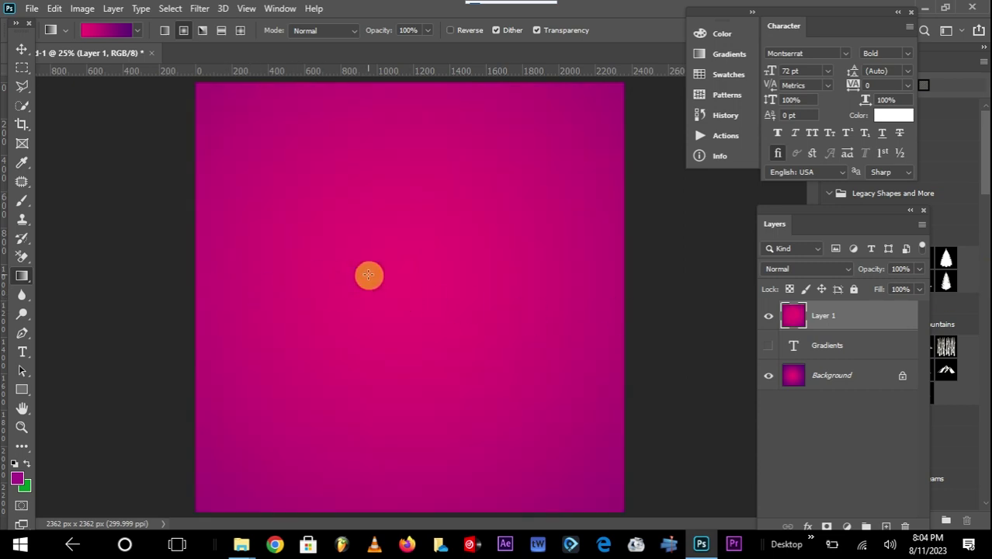
{"action": "left_click_drag", "start_coordinate": [374, 287], "coordinate": [986, 288]}
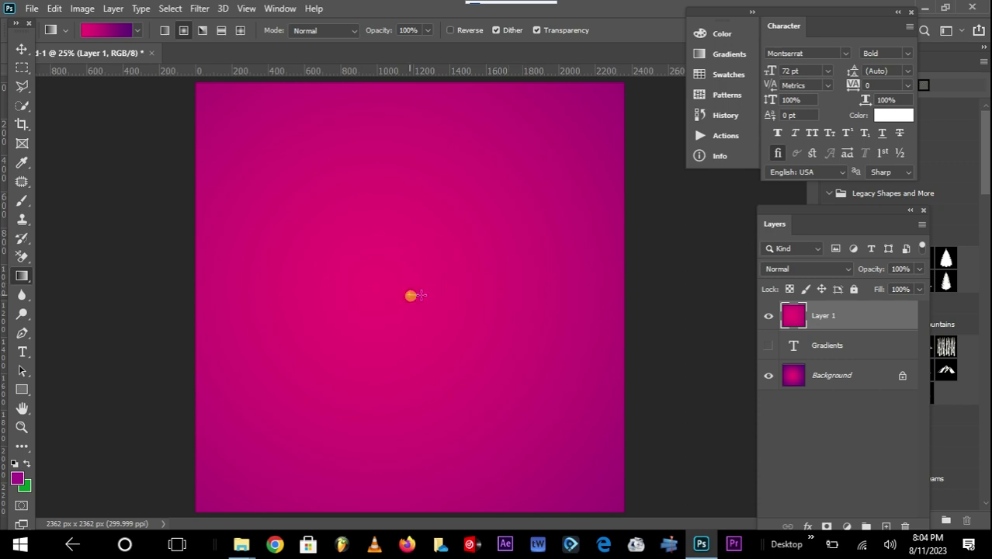
{"action": "left_click_drag", "start_coordinate": [461, 294], "coordinate": [461, 294]}
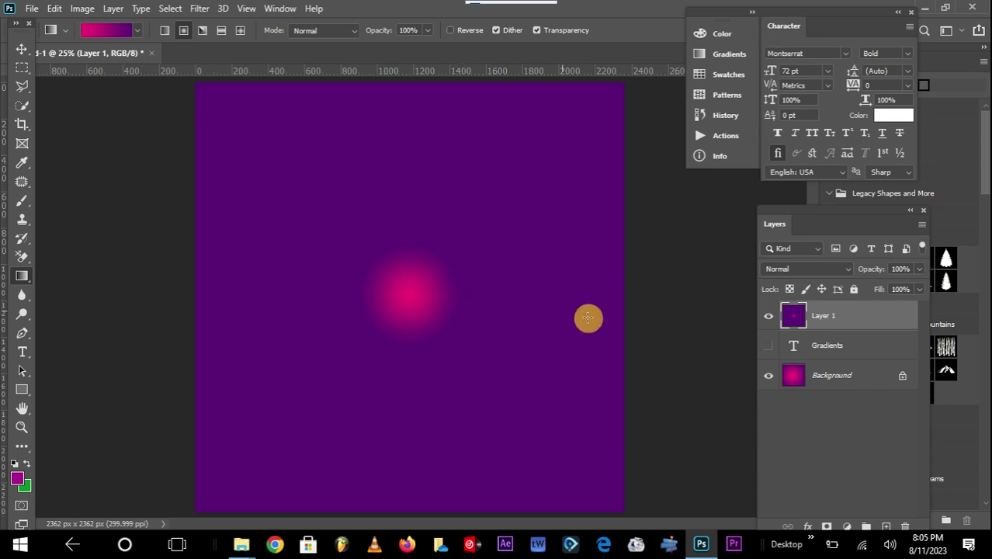
Step: Expand the Basics preset group, and redraw radial gradients on Layer 1 from a medium glow up to a canvas-wide spread
{"action": "left_click", "coordinate": [137, 29]}
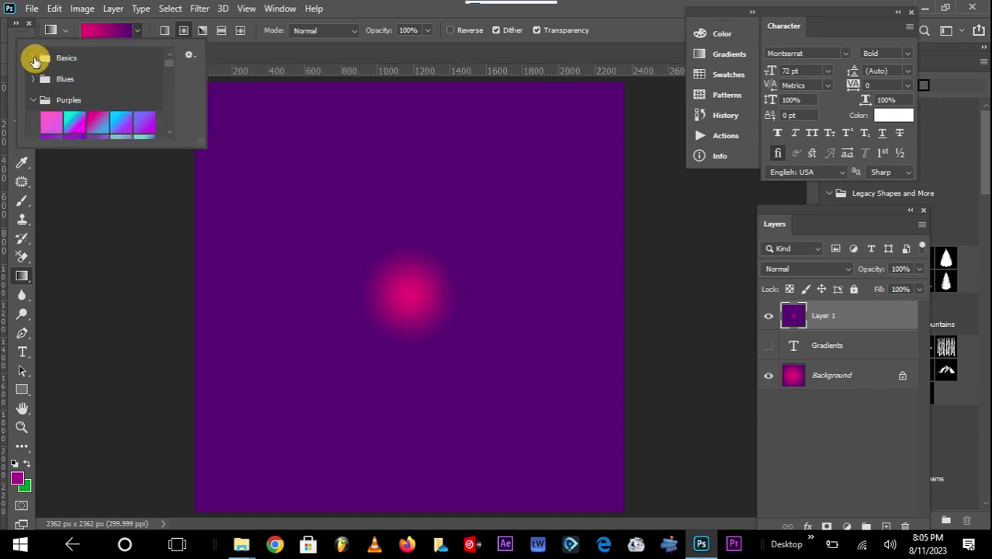
{"action": "left_click", "coordinate": [35, 61]}
{"action": "left_click", "coordinate": [141, 29]}
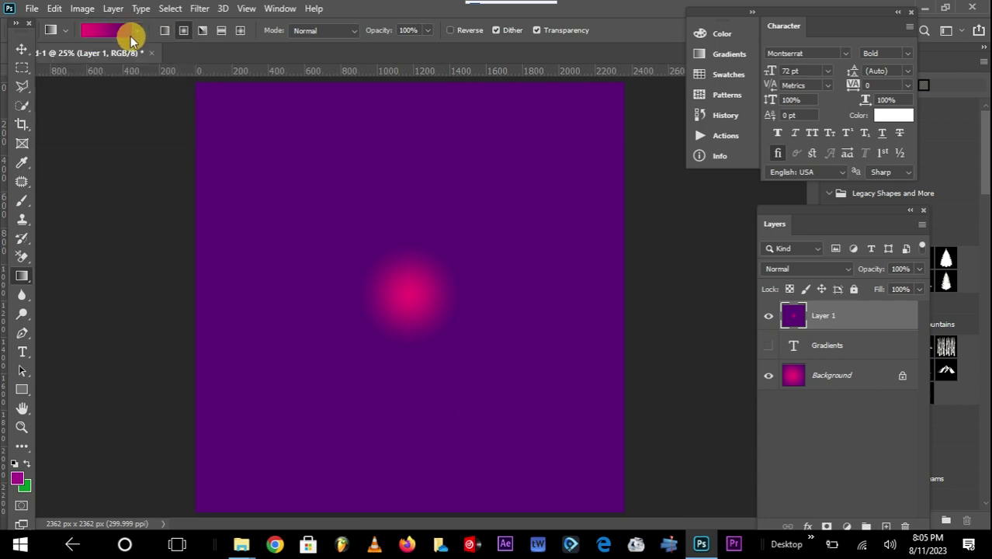
{"action": "left_click_drag", "start_coordinate": [446, 292], "coordinate": [505, 291]}
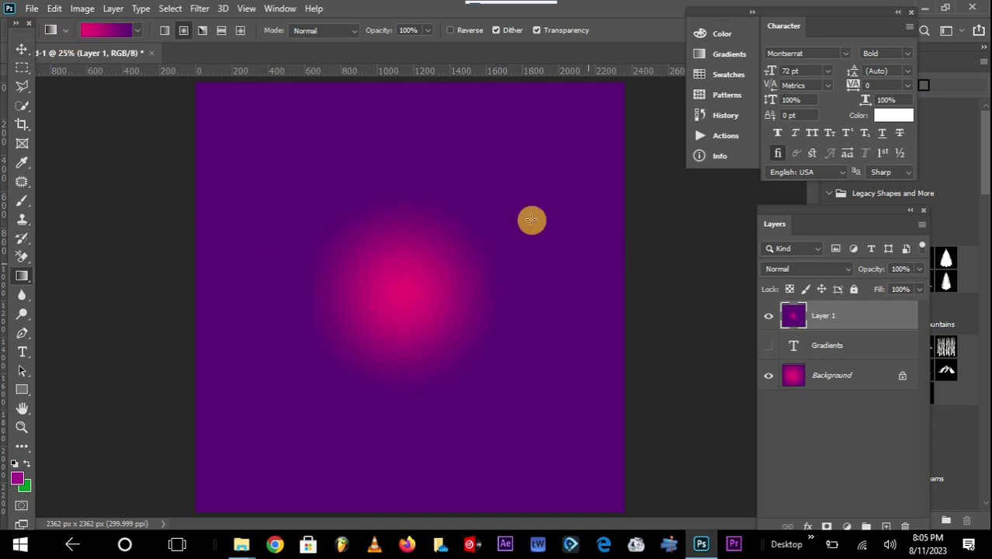
{"action": "left_click_drag", "start_coordinate": [350, 286], "coordinate": [895, 283]}
{"action": "left_click_drag", "start_coordinate": [414, 278], "coordinate": [767, 266]}
{"action": "left_click_drag", "start_coordinate": [411, 293], "coordinate": [811, 289]}
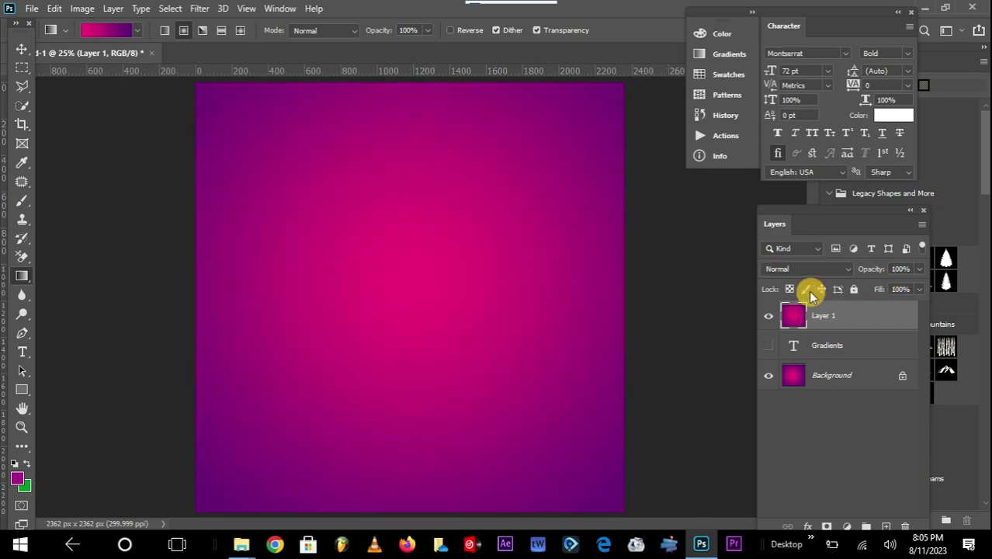
{"action": "left_click_drag", "start_coordinate": [434, 302], "coordinate": [754, 257]}
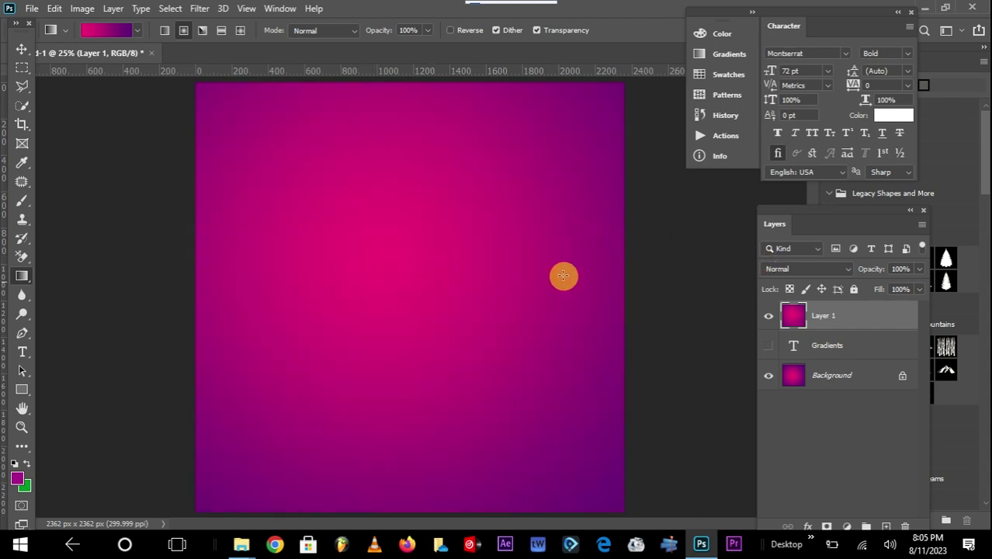
{"action": "left_click_drag", "start_coordinate": [388, 270], "coordinate": [737, 278]}
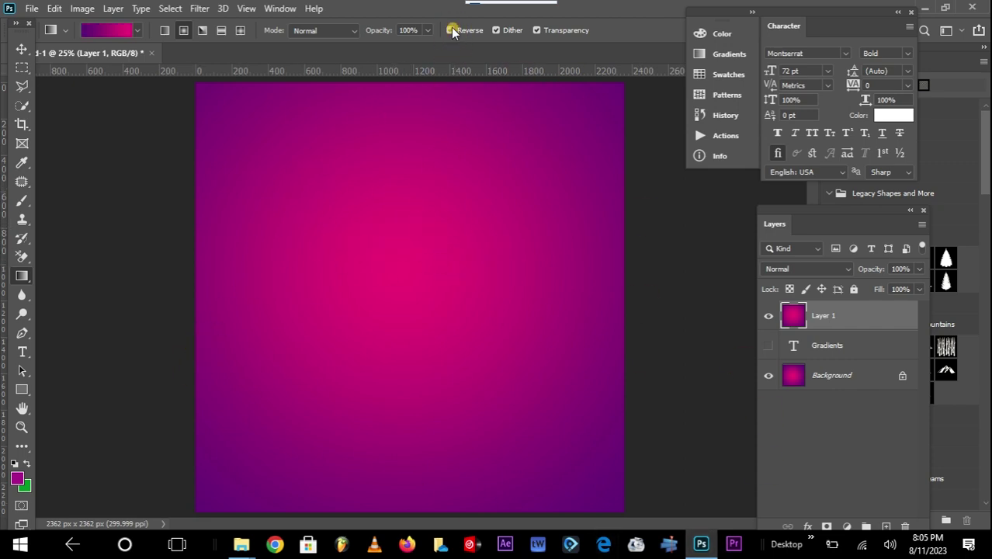
Step: Turn on Reverse and fill Layer 1 with radial gradients running from a purple center to pink edges
{"action": "left_click_drag", "start_coordinate": [722, 288], "coordinate": [786, 289]}
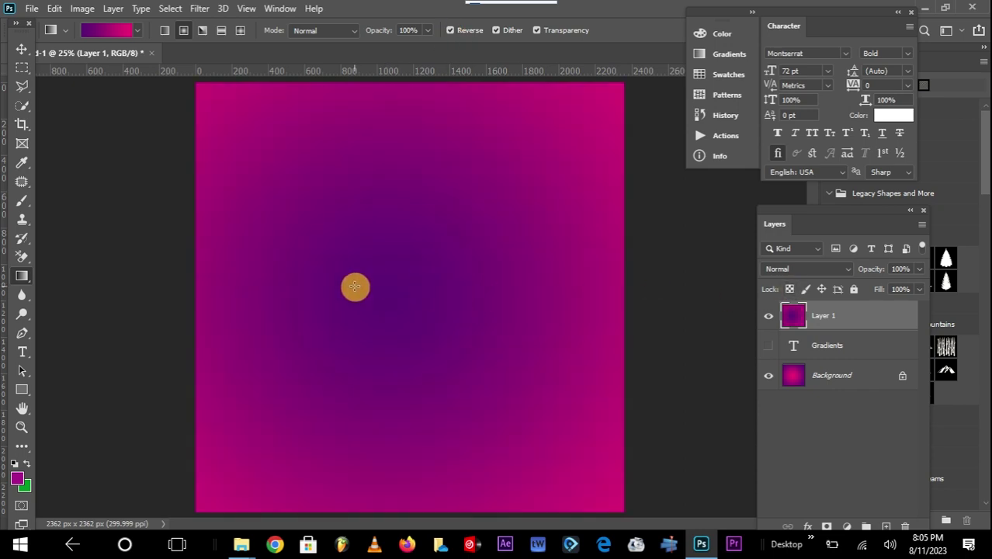
{"action": "left_click_drag", "start_coordinate": [663, 283], "coordinate": [797, 284]}
{"action": "left_click_drag", "start_coordinate": [394, 303], "coordinate": [799, 280]}
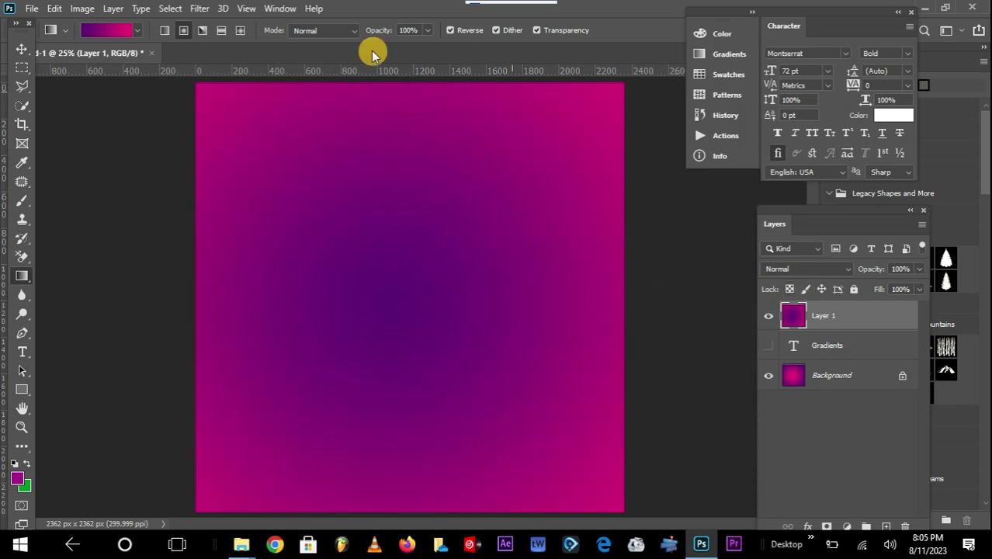
Step: Switch to the Angle Gradient style and fill Layer 1 with angle gradients from near the canvas center outward in varying directions
{"action": "left_click", "coordinate": [201, 31]}
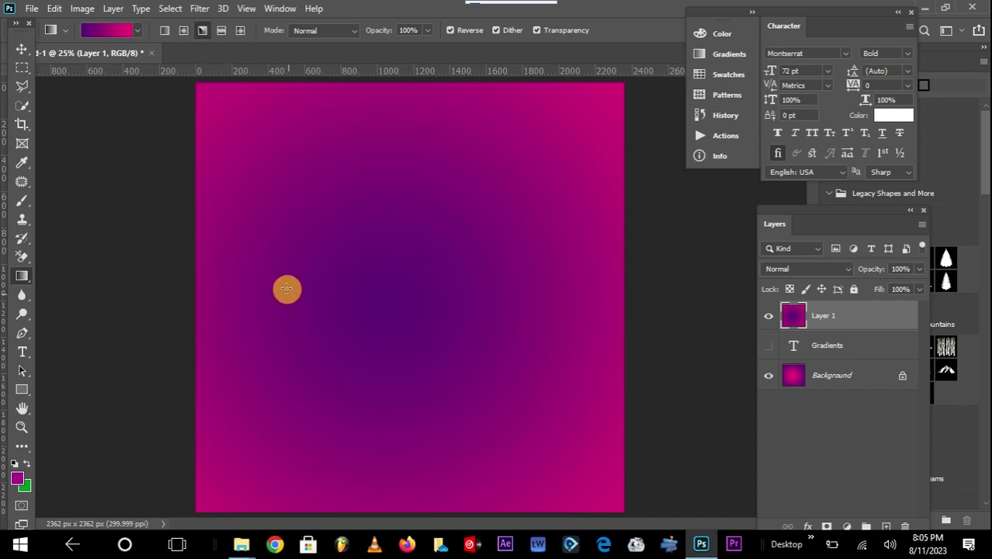
{"action": "left_click_drag", "start_coordinate": [519, 290], "coordinate": [587, 283]}
{"action": "left_click_drag", "start_coordinate": [399, 239], "coordinate": [747, 194]}
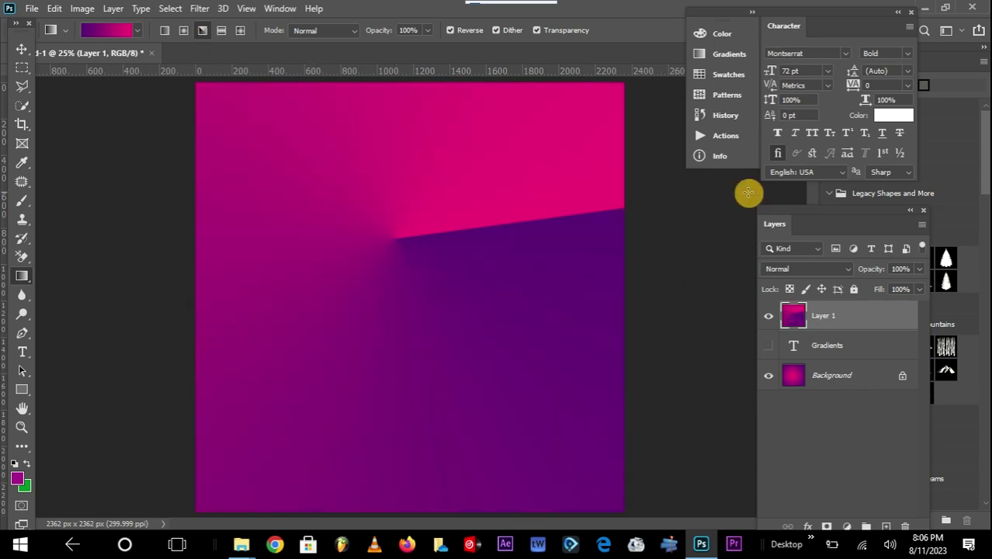
{"action": "left_click_drag", "start_coordinate": [387, 268], "coordinate": [776, 278]}
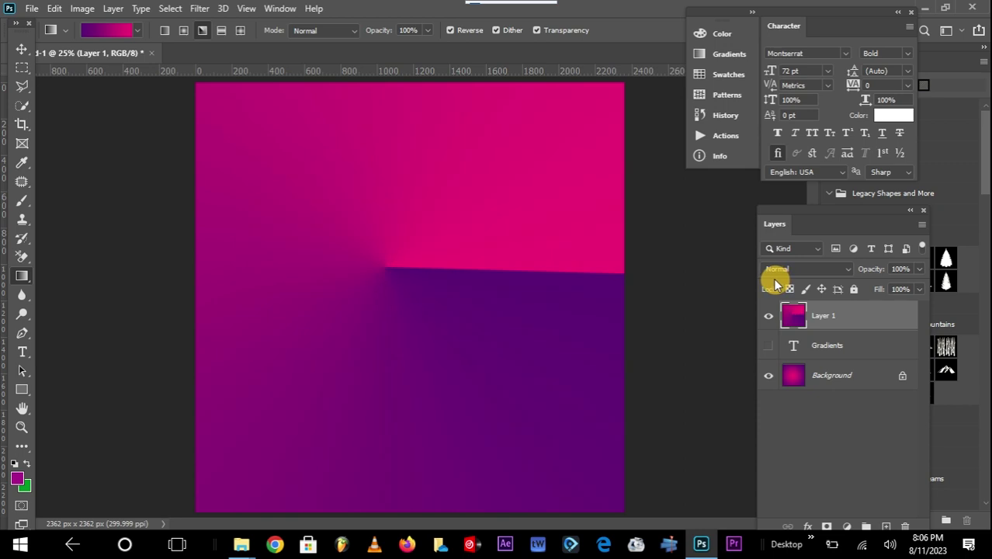
{"action": "left_click_drag", "start_coordinate": [386, 276], "coordinate": [754, 349]}
{"action": "left_click_drag", "start_coordinate": [405, 308], "coordinate": [752, 363]}
{"action": "left_click_drag", "start_coordinate": [239, 92], "coordinate": [239, 91]}
Step: Switch to the Reflected Gradient style and fill Layer 1 with horizontal reflected gradients, ending with the purple band near the canvas center
{"action": "left_click", "coordinate": [222, 32]}
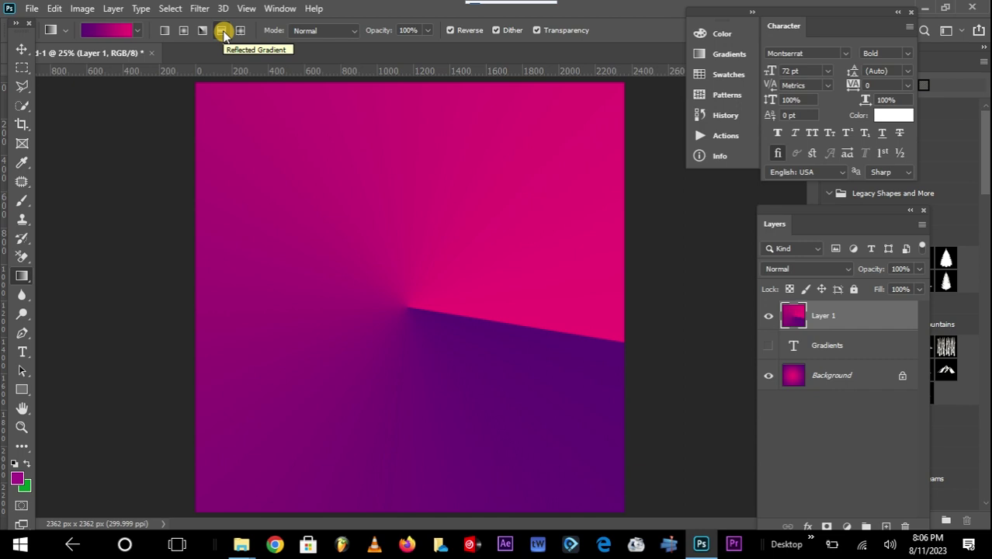
{"action": "left_click_drag", "start_coordinate": [184, 284], "coordinate": [801, 286]}
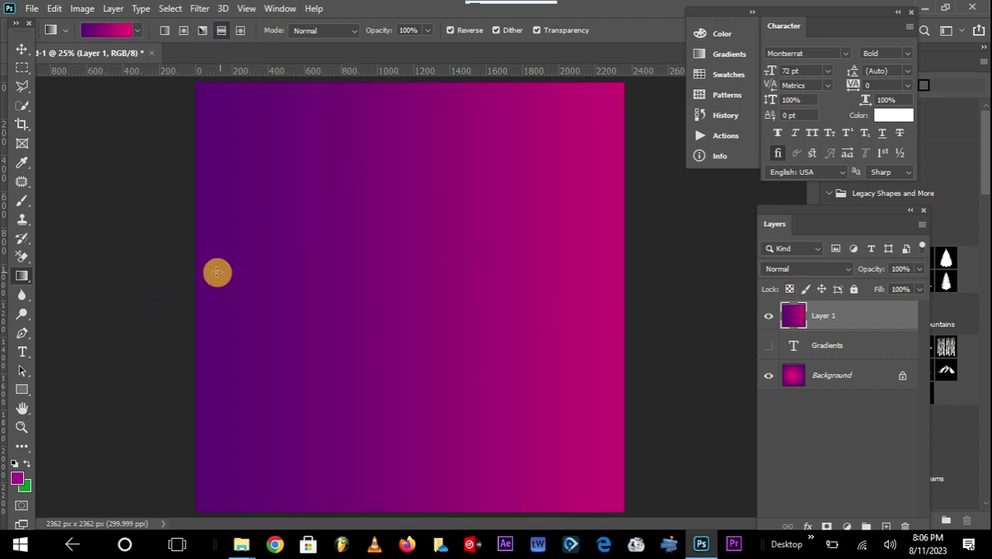
{"action": "left_click_drag", "start_coordinate": [546, 271], "coordinate": [547, 272]}
{"action": "left_click_drag", "start_coordinate": [301, 267], "coordinate": [573, 270]}
{"action": "left_click_drag", "start_coordinate": [366, 270], "coordinate": [366, 270]}
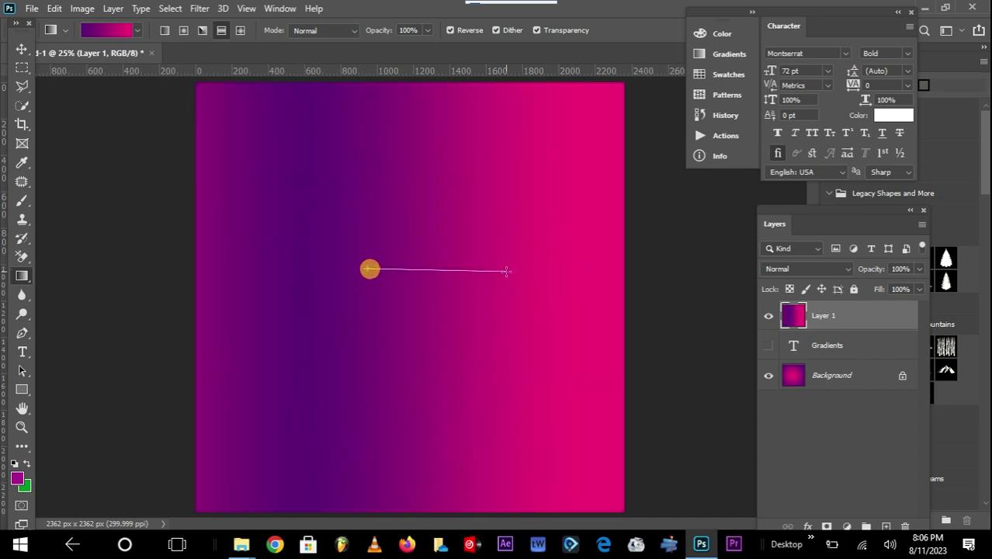
{"action": "left_click_drag", "start_coordinate": [506, 270], "coordinate": [505, 273]}
{"action": "left_click_drag", "start_coordinate": [385, 282], "coordinate": [476, 280]}
{"action": "left_click_drag", "start_coordinate": [579, 287], "coordinate": [579, 287]}
{"action": "left_click_drag", "start_coordinate": [329, 266], "coordinate": [572, 263]}
{"action": "left_click_drag", "start_coordinate": [378, 273], "coordinate": [693, 272]}
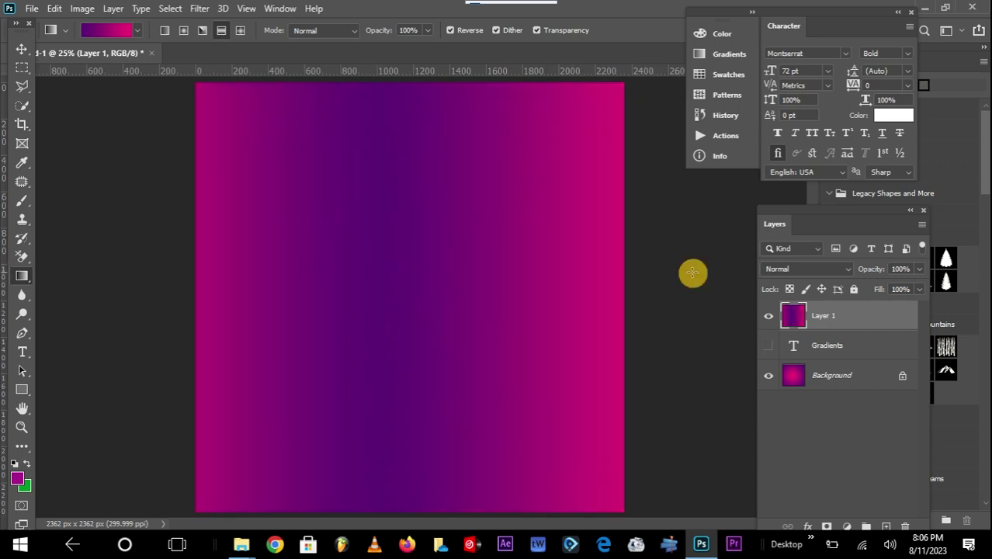
Step: Switch to the Diamond Gradient style and fill Layer 1 with a slightly tilted purple diamond fading to pink from the canvas center
{"action": "left_click", "coordinate": [241, 31]}
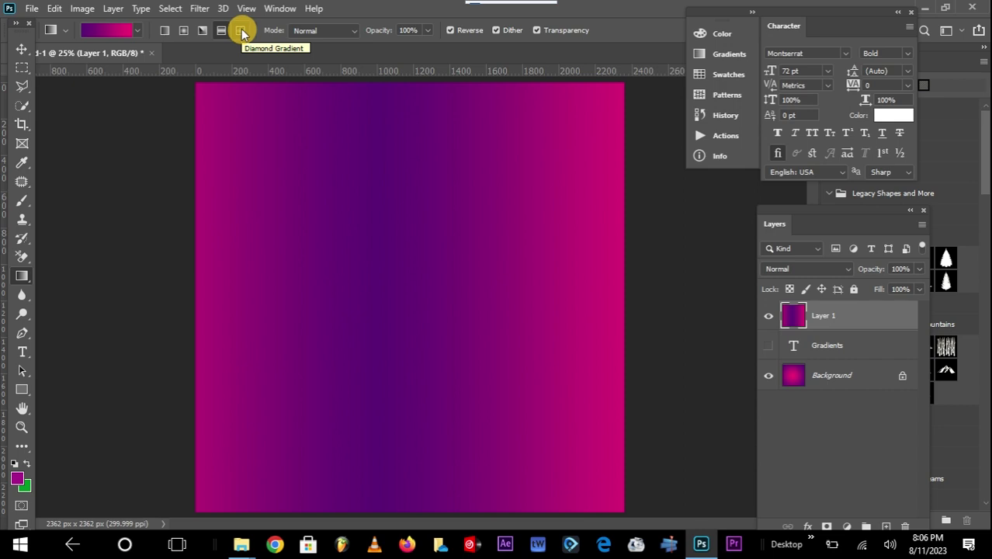
{"action": "left_click_drag", "start_coordinate": [511, 226], "coordinate": [567, 201]}
{"action": "left_click", "coordinate": [425, 291]}
{"action": "left_click_drag", "start_coordinate": [661, 153], "coordinate": [526, 236]}
{"action": "mouse_move", "coordinate": [437, 263]}
{"action": "left_mouse_down"}
{"action": "mouse_move", "coordinate": [614, 176]}
{"action": "mouse_move", "coordinate": [566, 251]}
{"action": "left_mouse_up"}
{"action": "left_click", "coordinate": [447, 306]}
{"action": "left_click_drag", "start_coordinate": [365, 292], "coordinate": [749, 185]}
{"action": "mouse_move", "coordinate": [389, 283]}
{"action": "left_mouse_down"}
{"action": "mouse_move", "coordinate": [716, 173]}
{"action": "mouse_move", "coordinate": [666, 197]}
{"action": "left_mouse_up"}
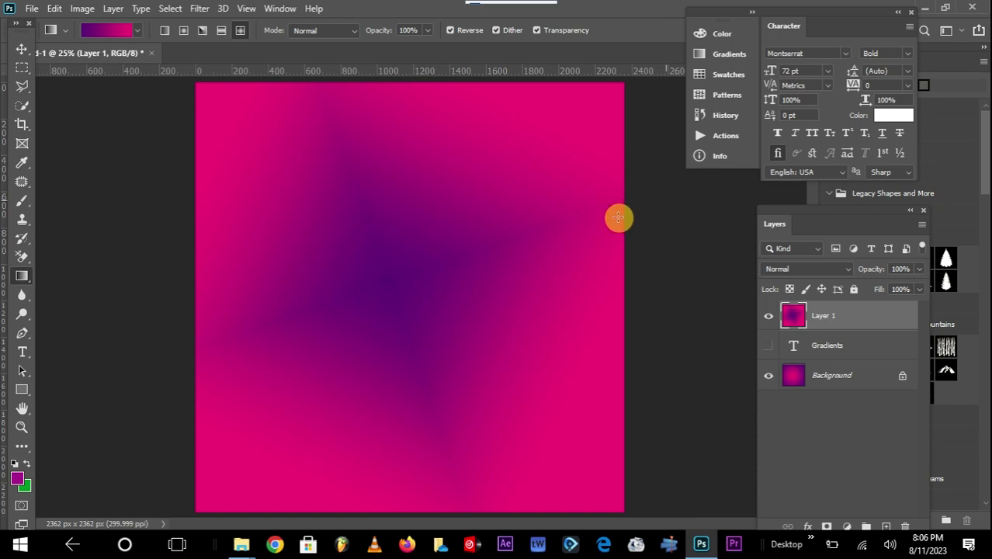
{"action": "left_click_drag", "start_coordinate": [443, 188], "coordinate": [483, 164]}
{"action": "left_click_drag", "start_coordinate": [403, 272], "coordinate": [649, 211]}
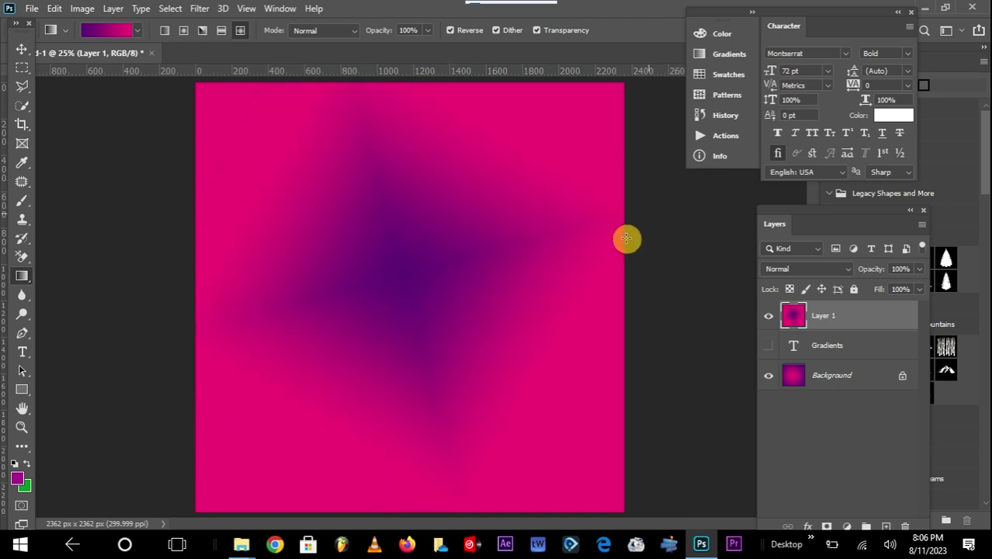
Step: Swap the colors so green is the foreground, and add a Gradient fill layer above Layer 1
{"action": "key", "text": "x"}
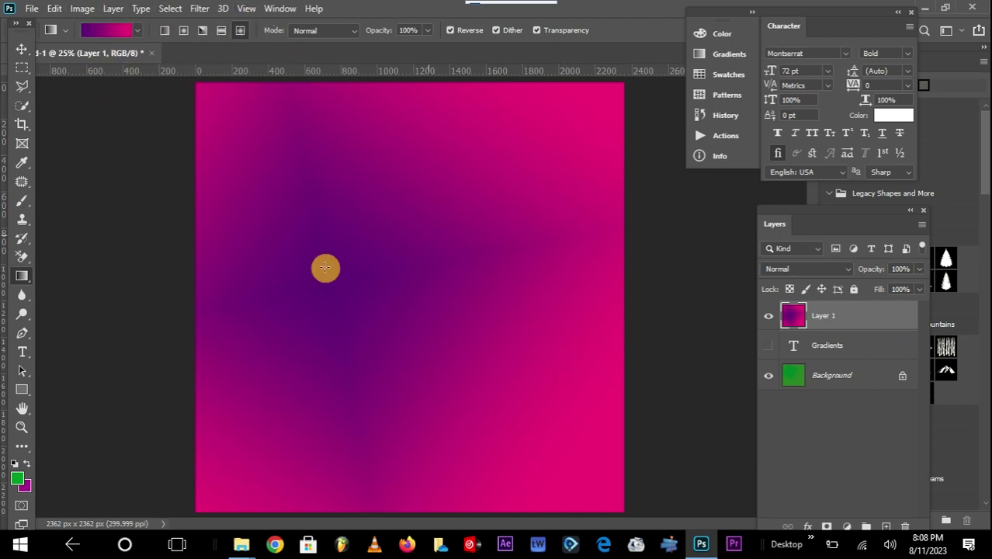
{"action": "left_click", "coordinate": [848, 527]}
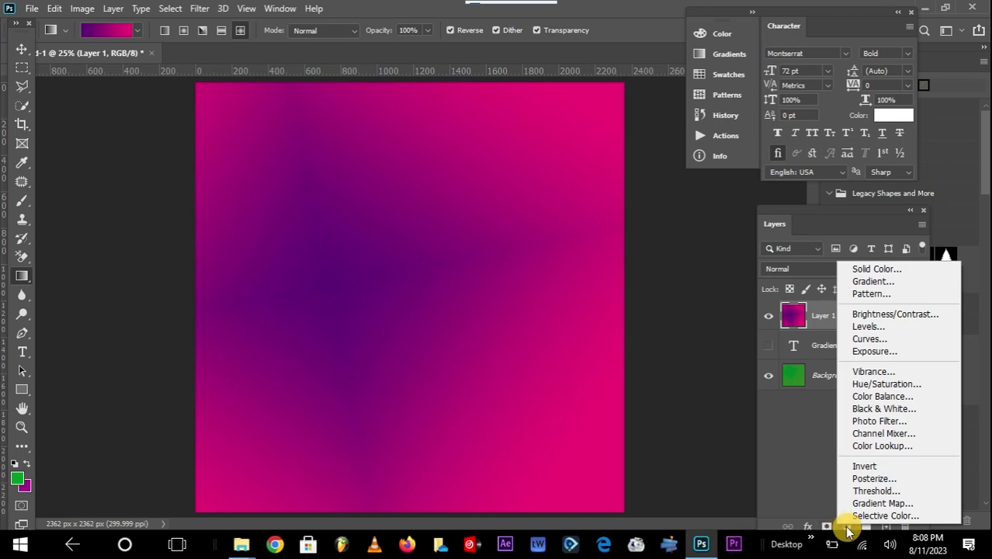
{"action": "left_click", "coordinate": [20, 59]}
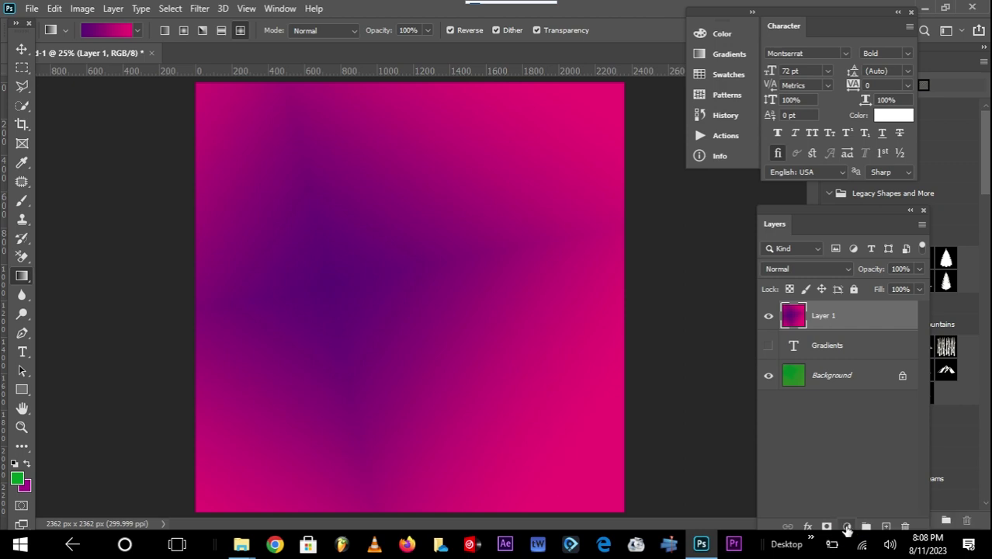
{"action": "left_click", "coordinate": [847, 527]}
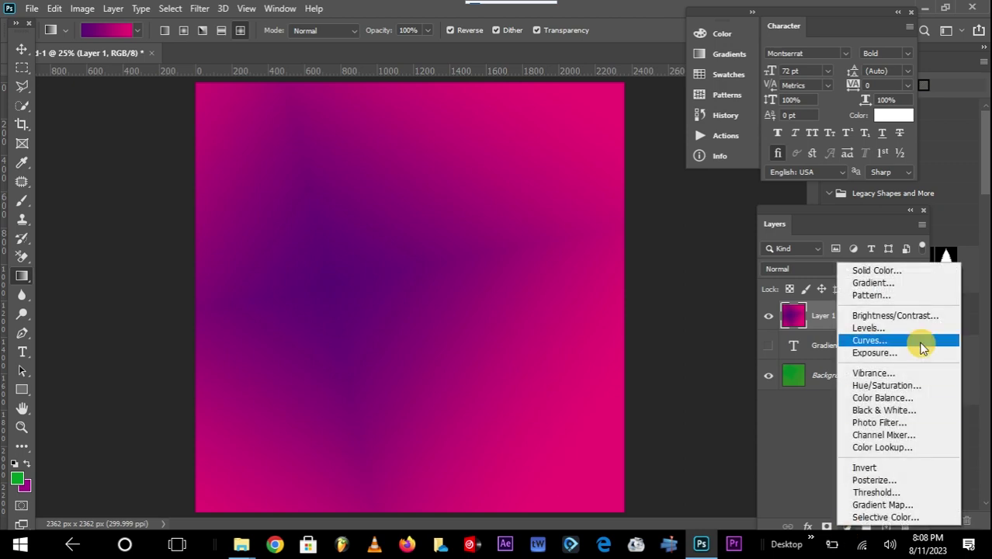
{"action": "left_click", "coordinate": [892, 284]}
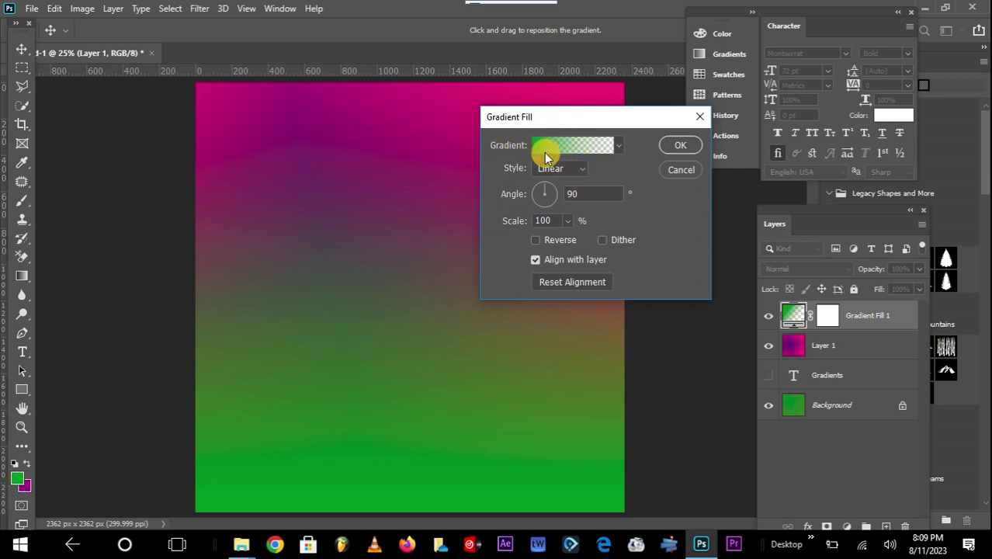
Step: Apply the purple-to-pink preset from the last row above the Reds group to the gradient fill layer
{"action": "left_click", "coordinate": [619, 145]}
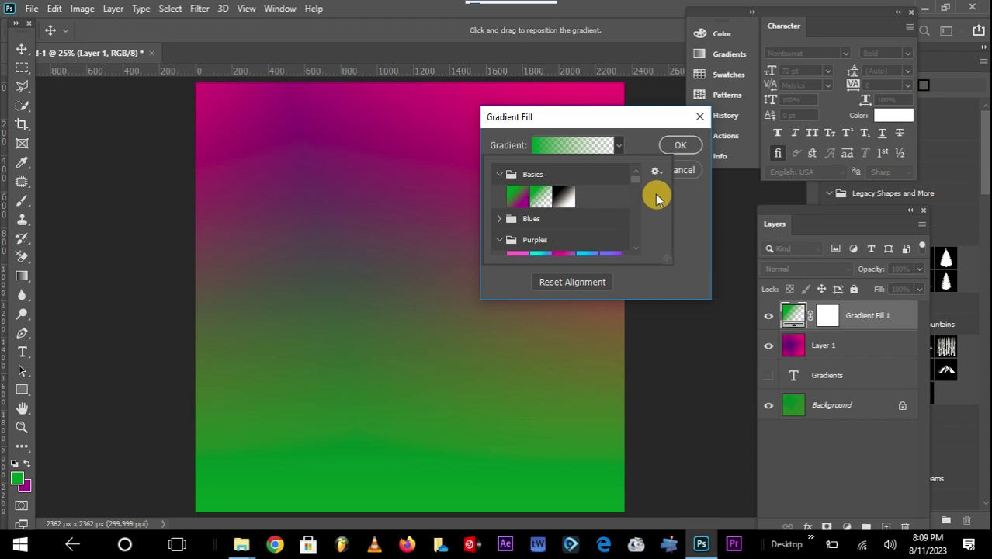
{"action": "left_click_drag", "start_coordinate": [638, 180], "coordinate": [637, 204]}
{"action": "left_click", "coordinate": [518, 207]}
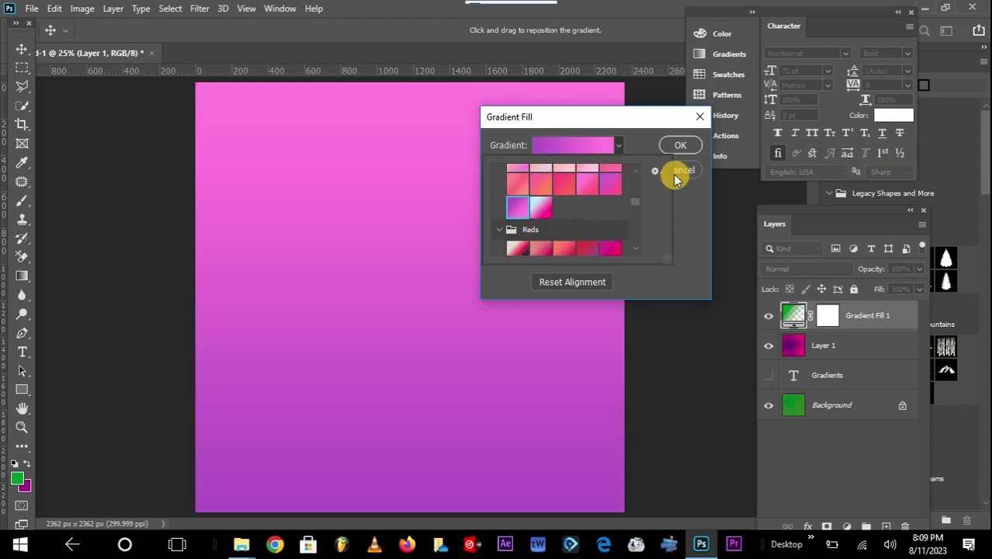
{"action": "left_click", "coordinate": [680, 146]}
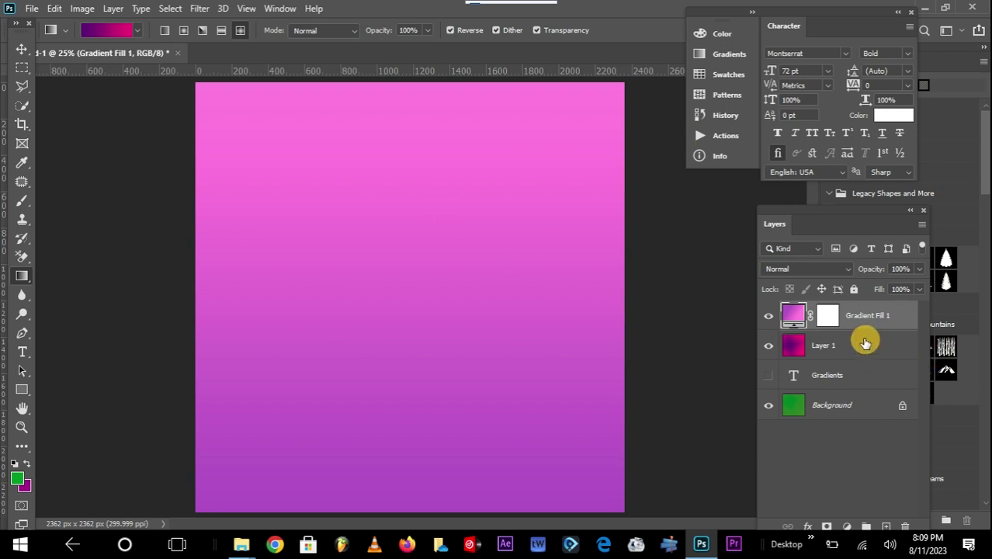
Step: Open Gradient Fill 1's settings and try the Radial, Angle, Reflected and Diamond styles in turn
{"action": "double_click", "coordinate": [793, 315]}
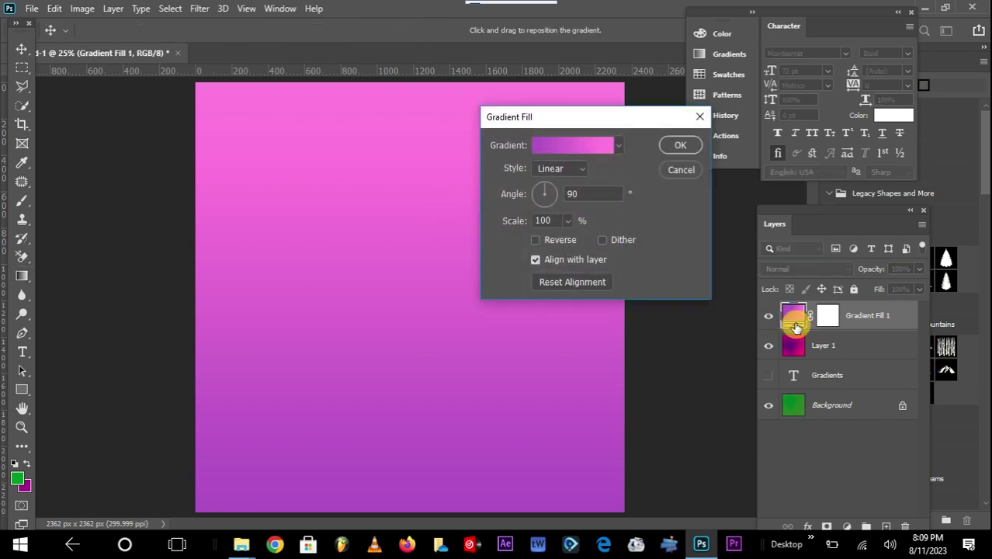
{"action": "left_click", "coordinate": [584, 171]}
{"action": "left_click", "coordinate": [573, 196]}
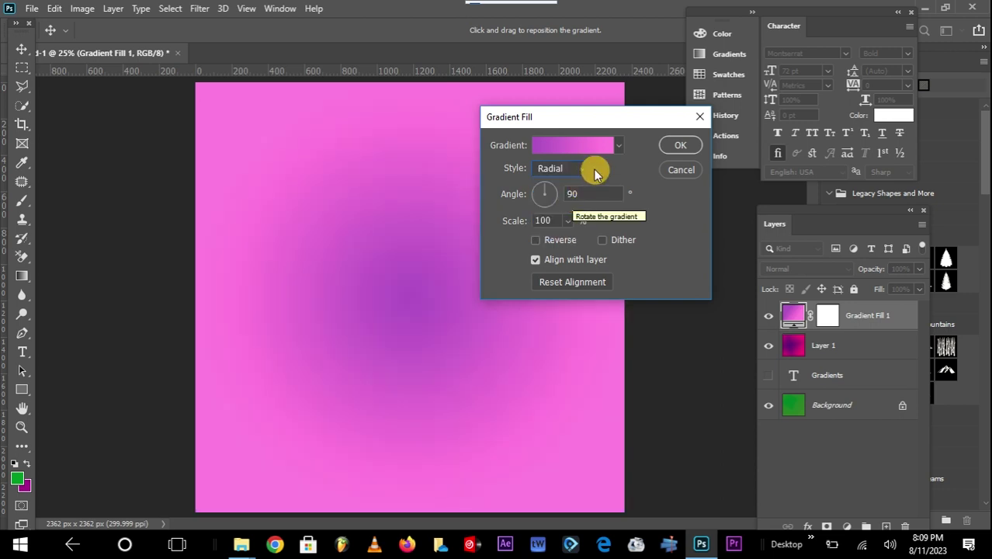
{"action": "left_click", "coordinate": [582, 170]}
{"action": "left_click", "coordinate": [572, 208]}
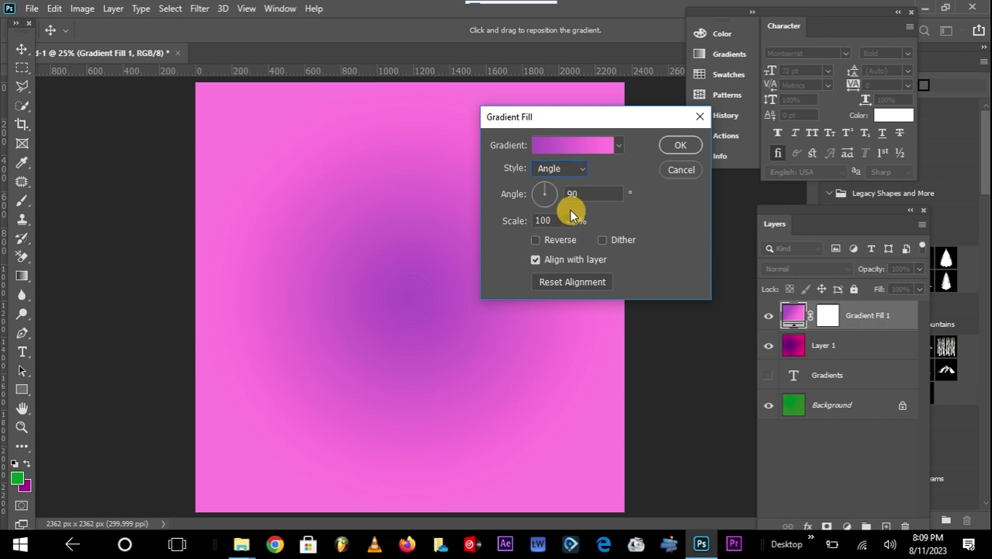
{"action": "left_click", "coordinate": [581, 171]}
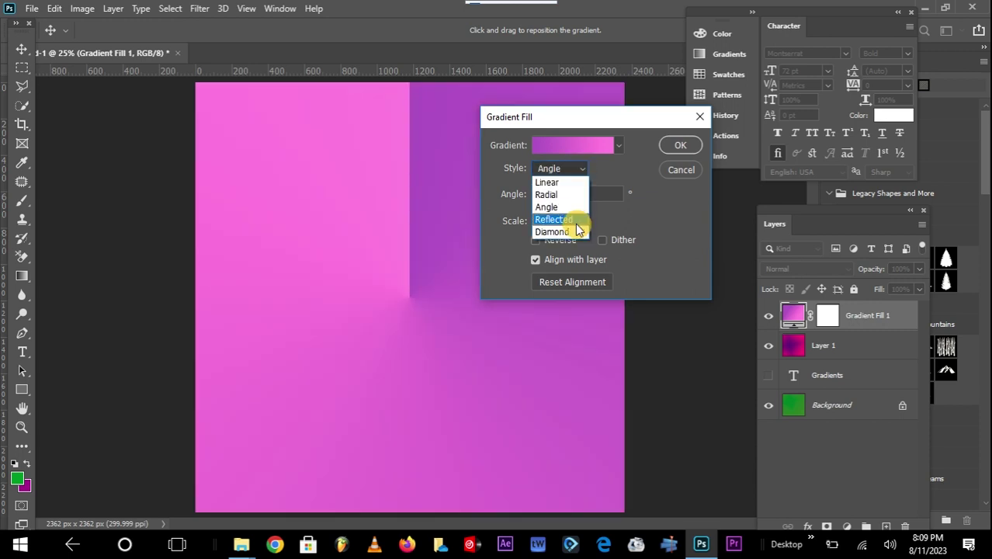
{"action": "left_click", "coordinate": [575, 219]}
{"action": "left_click", "coordinate": [580, 168]}
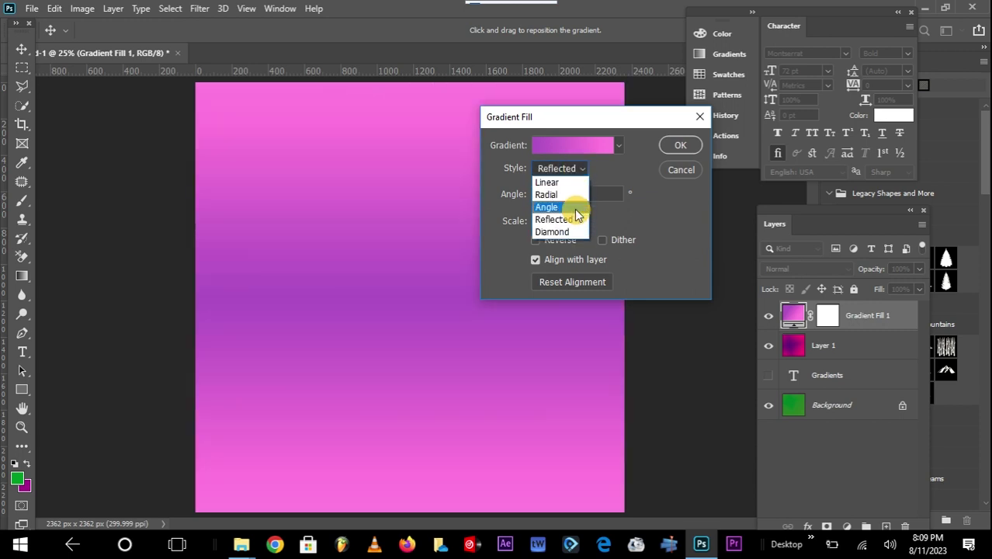
{"action": "left_click", "coordinate": [572, 233]}
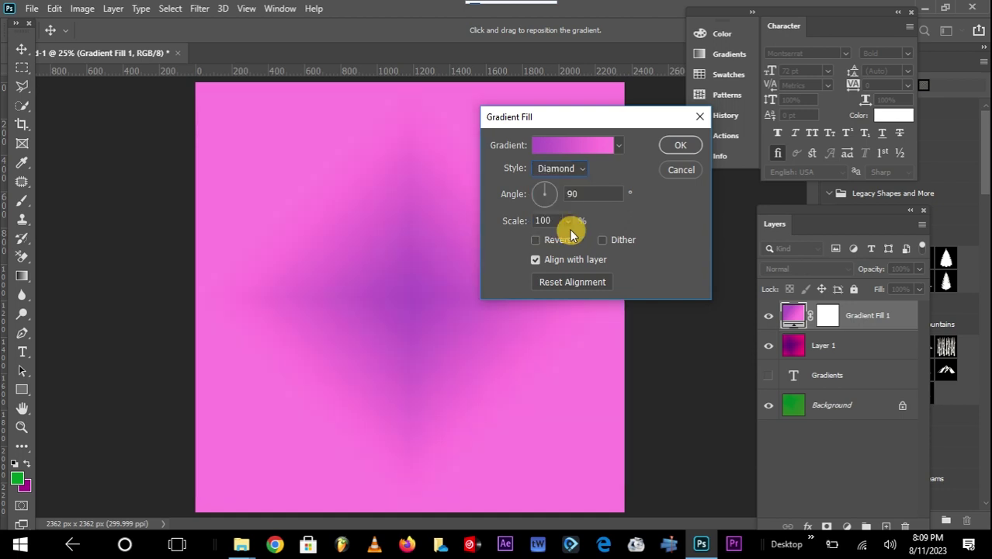
Step: Return the gradient fill to the Linear style and rotate its angle to 19.43°
{"action": "left_click", "coordinate": [566, 169]}
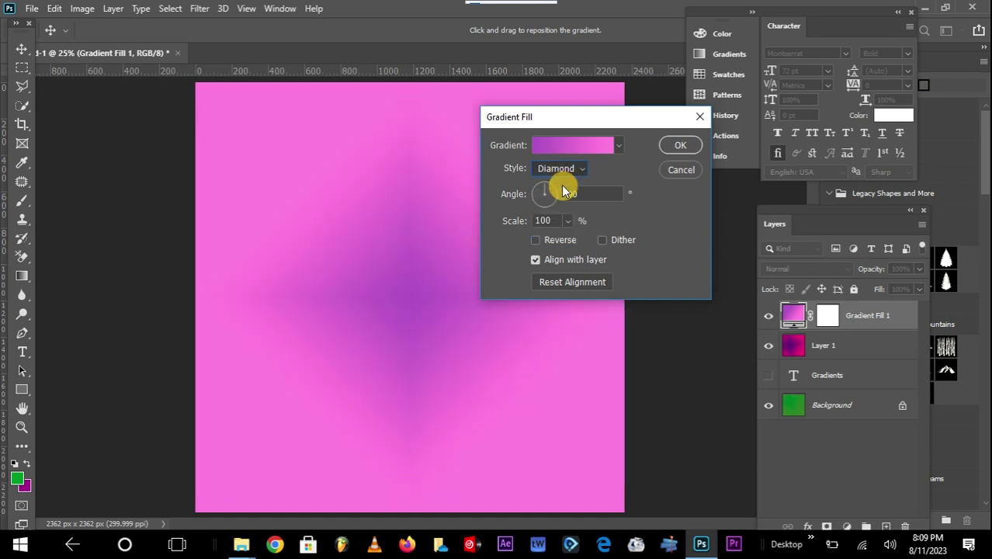
{"action": "left_click", "coordinate": [564, 189]}
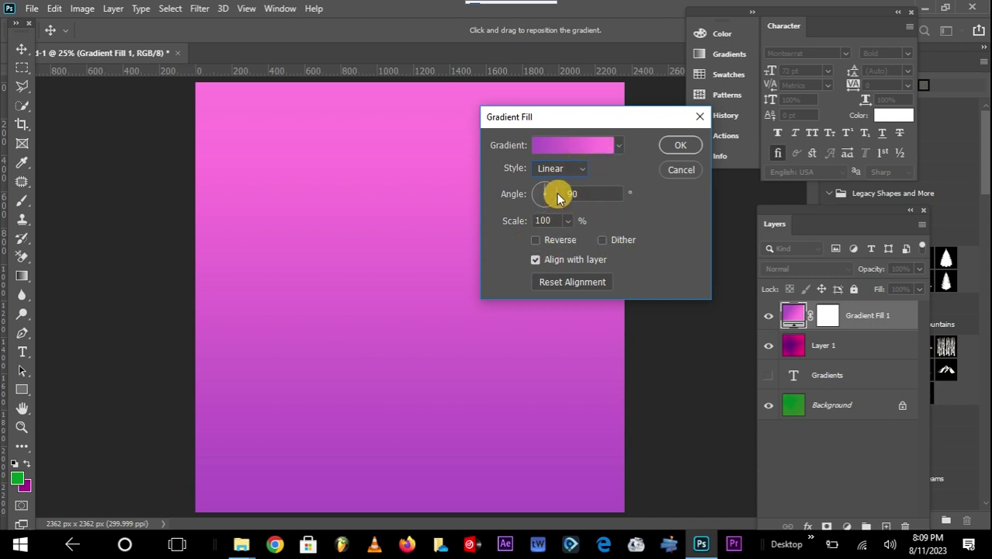
{"action": "left_click_drag", "start_coordinate": [558, 197], "coordinate": [541, 198]}
{"action": "left_click_drag", "start_coordinate": [612, 122], "coordinate": [768, 131]}
{"action": "left_click", "coordinate": [712, 195]}
Step: Toggle the gradient fill's Reverse option on and off to compare the color order, leaving it on
{"action": "left_click", "coordinate": [694, 246]}
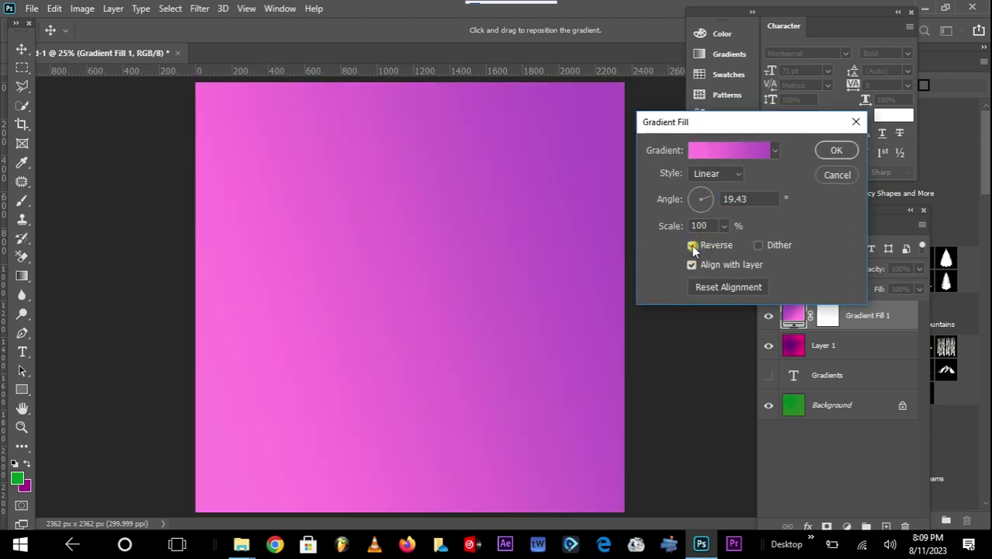
{"action": "left_click", "coordinate": [692, 245]}
{"action": "left_click", "coordinate": [692, 245]}
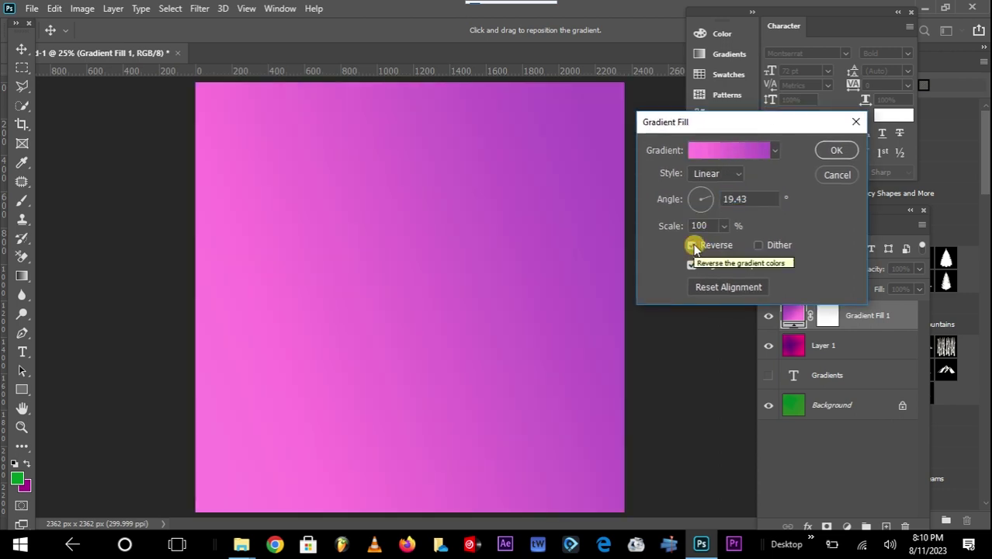
{"action": "left_click", "coordinate": [692, 246]}
{"action": "left_click", "coordinate": [693, 246]}
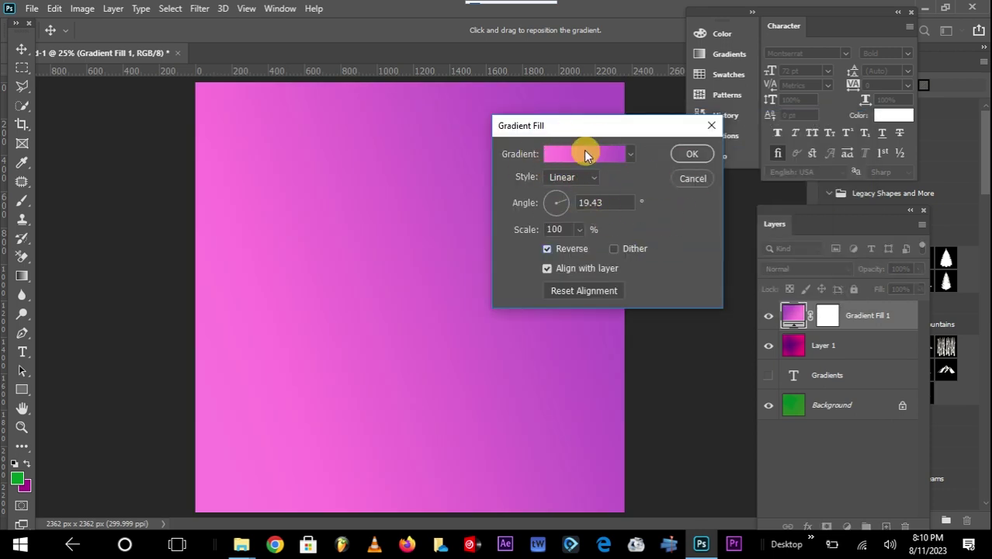
Step: Open the fill's gradient for editing and change the starting color stop at 0% to dark blue (#363a80)
{"action": "left_click", "coordinate": [581, 152]}
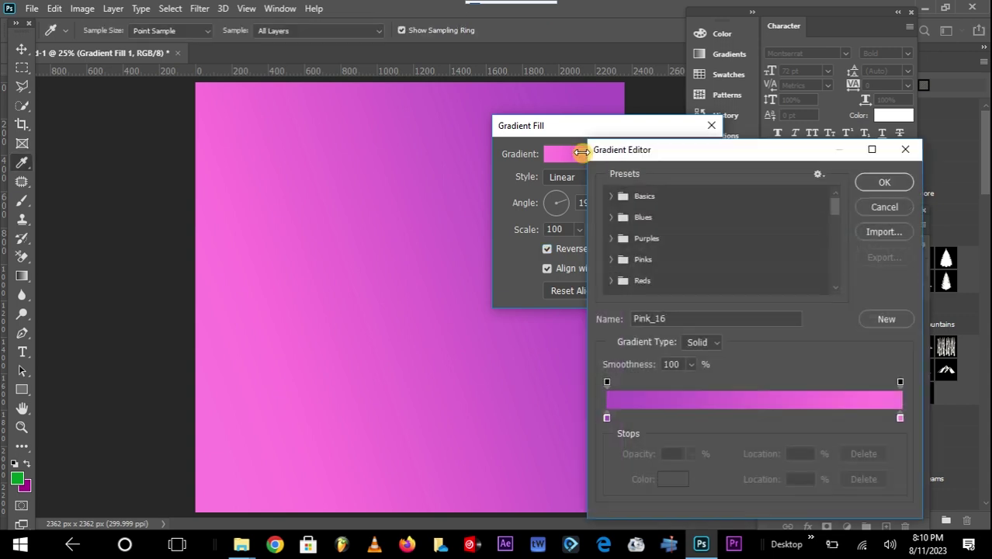
{"action": "left_click", "coordinate": [606, 418]}
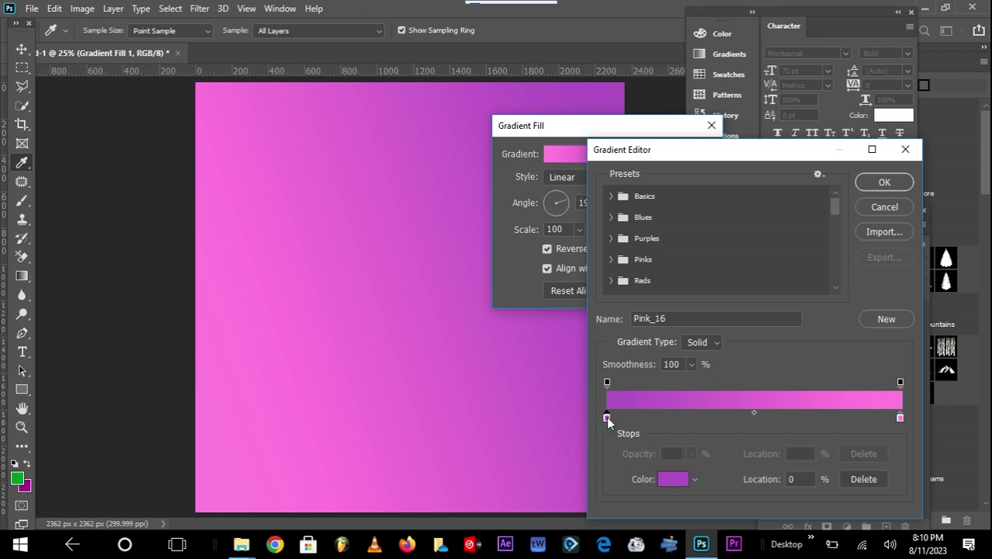
{"action": "double_click", "coordinate": [607, 418]}
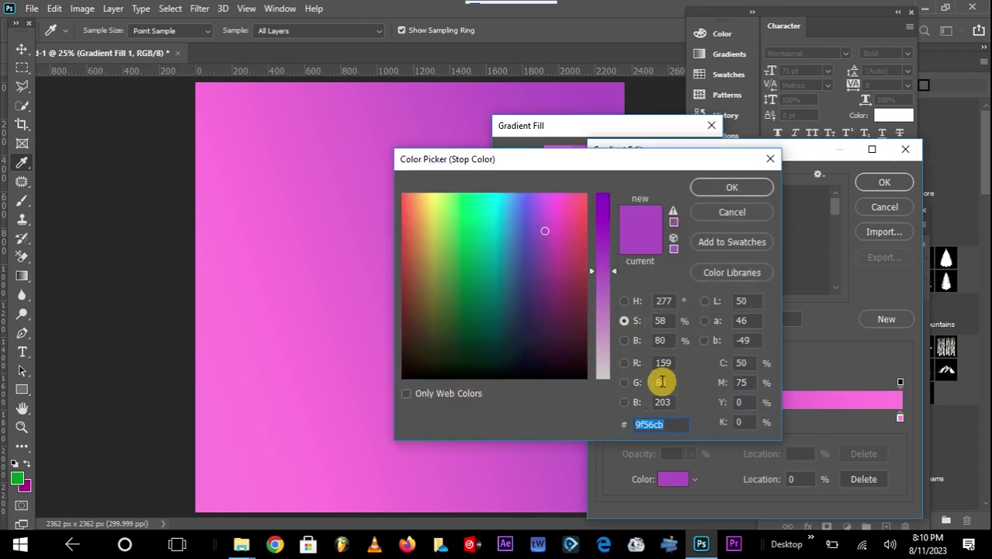
{"action": "left_click_drag", "start_coordinate": [610, 159], "coordinate": [376, 142]}
{"action": "mouse_move", "coordinate": [264, 201]}
{"action": "left_mouse_down"}
{"action": "mouse_move", "coordinate": [265, 181]}
{"action": "mouse_move", "coordinate": [264, 270]}
{"action": "left_mouse_up"}
{"action": "left_click", "coordinate": [493, 186]}
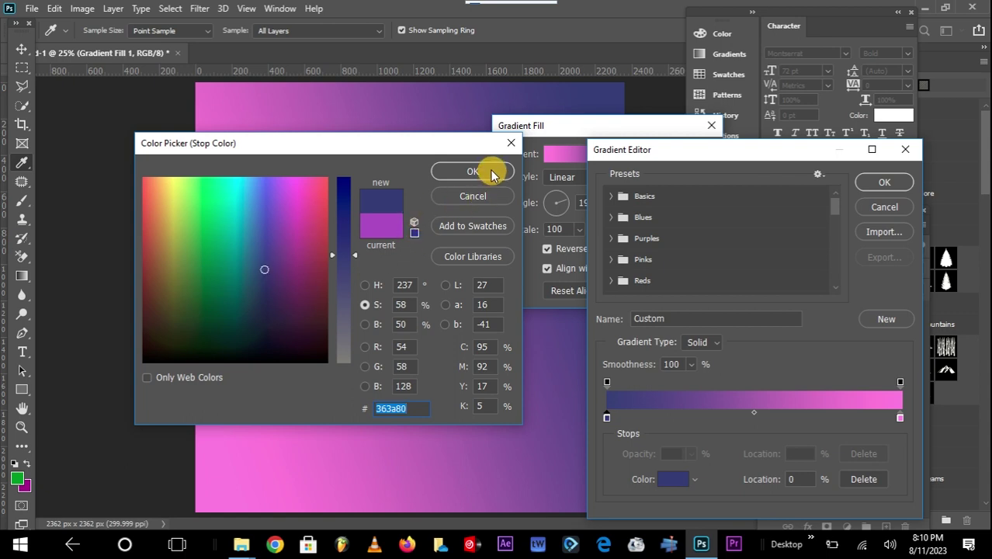
{"action": "left_click", "coordinate": [490, 172]}
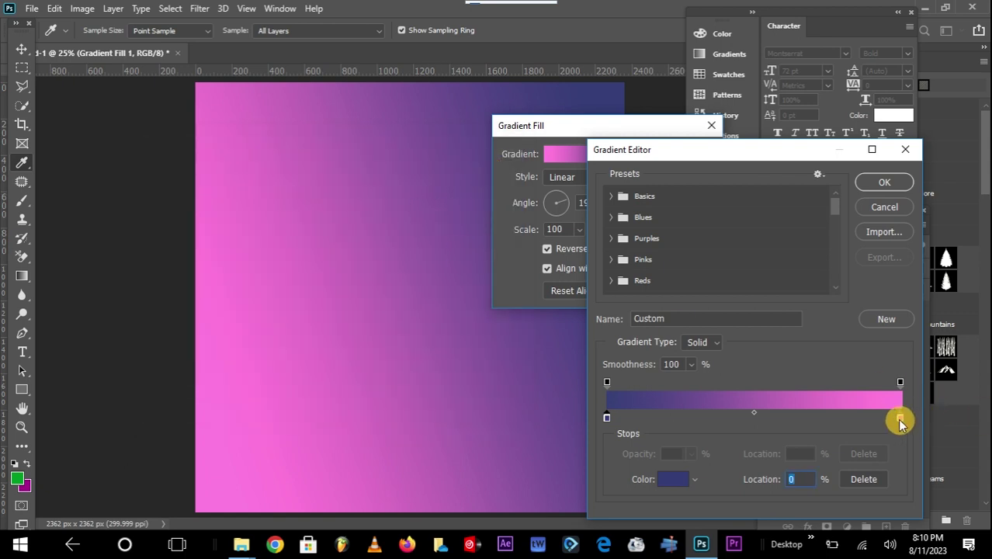
Step: Change the ending color stop at 100% to dark red (#6a000c)
{"action": "double_click", "coordinate": [899, 420]}
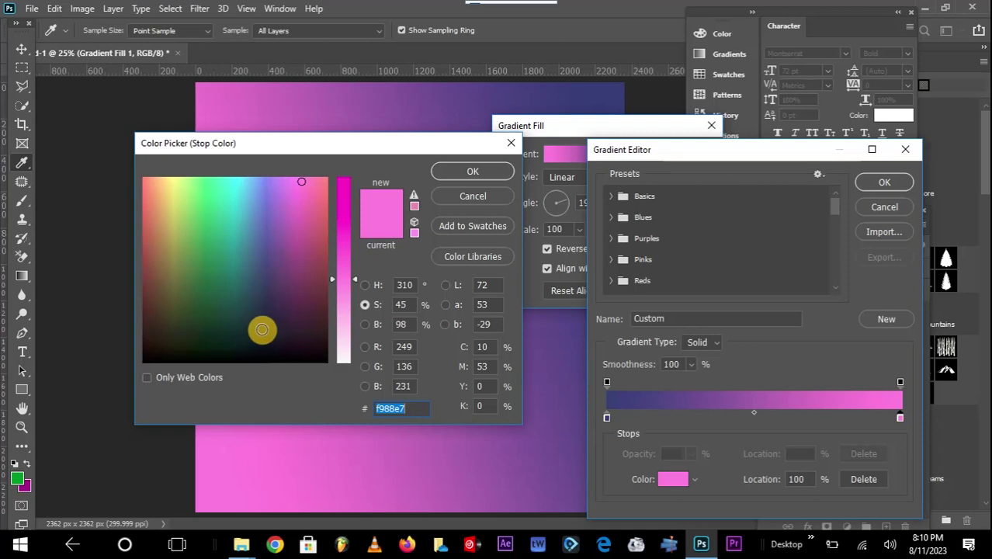
{"action": "left_click_drag", "start_coordinate": [332, 281], "coordinate": [346, 161]}
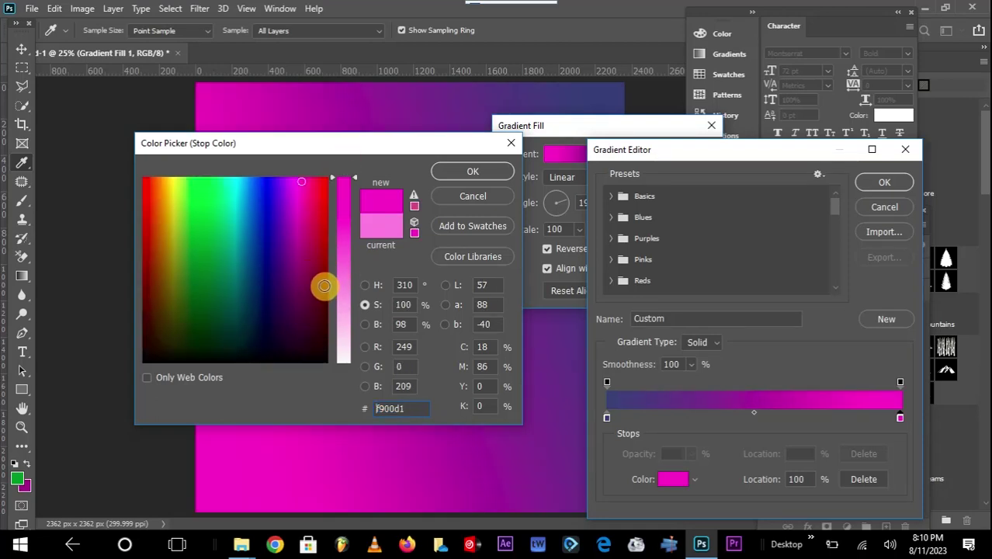
{"action": "left_click", "coordinate": [323, 286]}
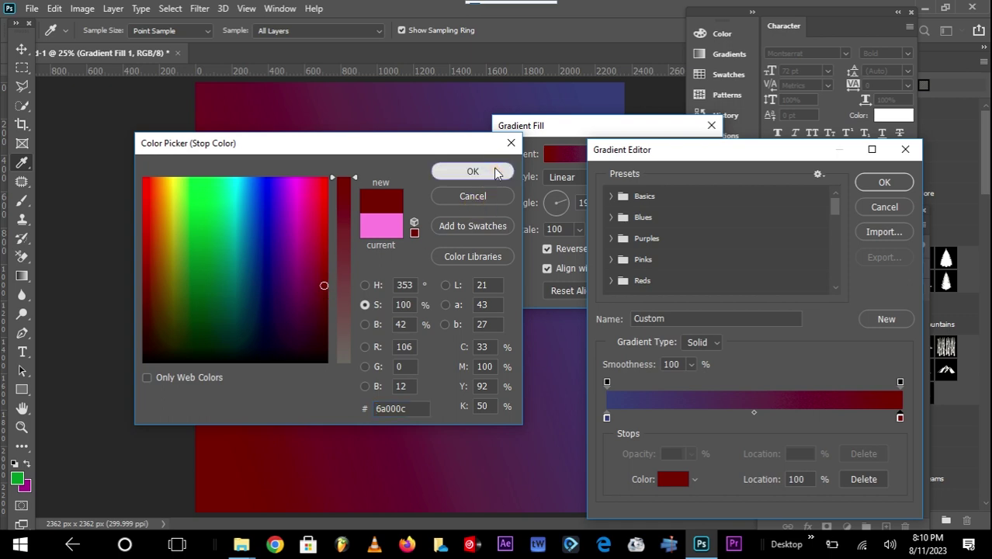
{"action": "left_click", "coordinate": [489, 170]}
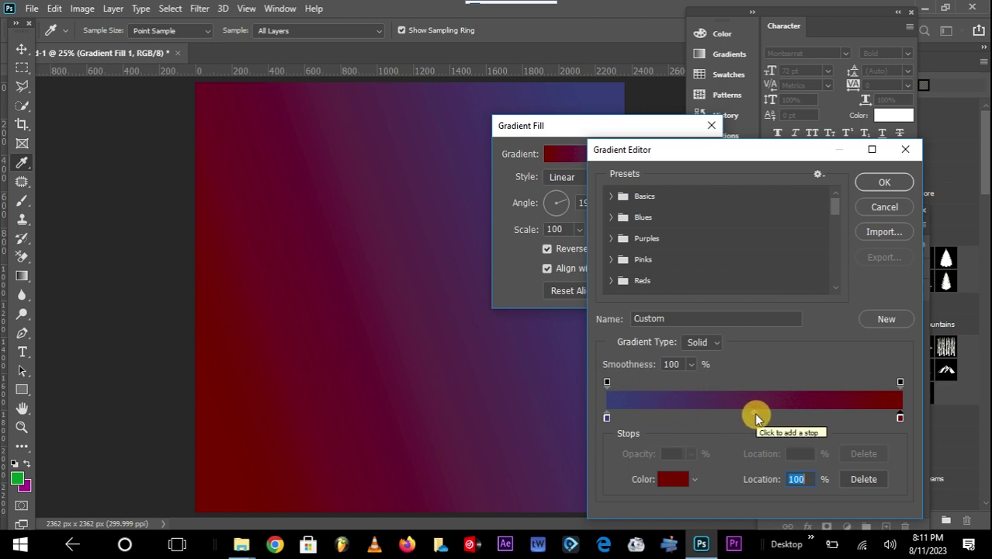
Step: Shift the color midpoint to about 19% toward the blue stop, and add a dark red color stop at 40%
{"action": "left_click_drag", "start_coordinate": [752, 414], "coordinate": [667, 421]}
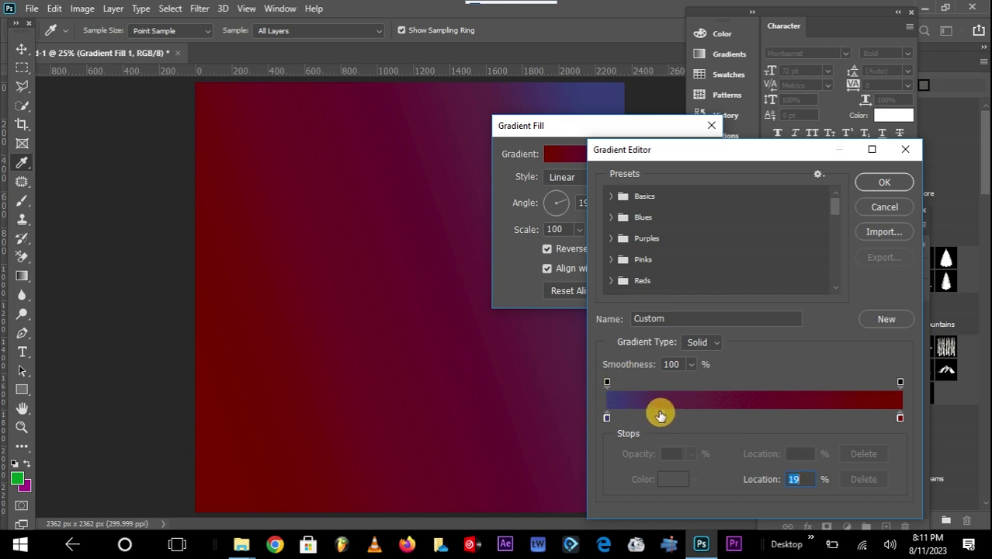
{"action": "left_click_drag", "start_coordinate": [686, 421], "coordinate": [725, 417]}
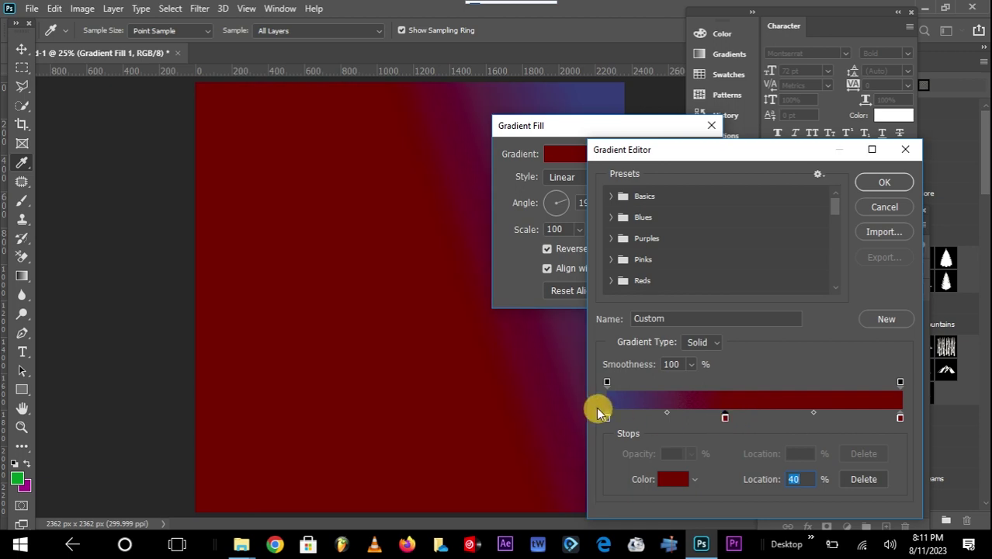
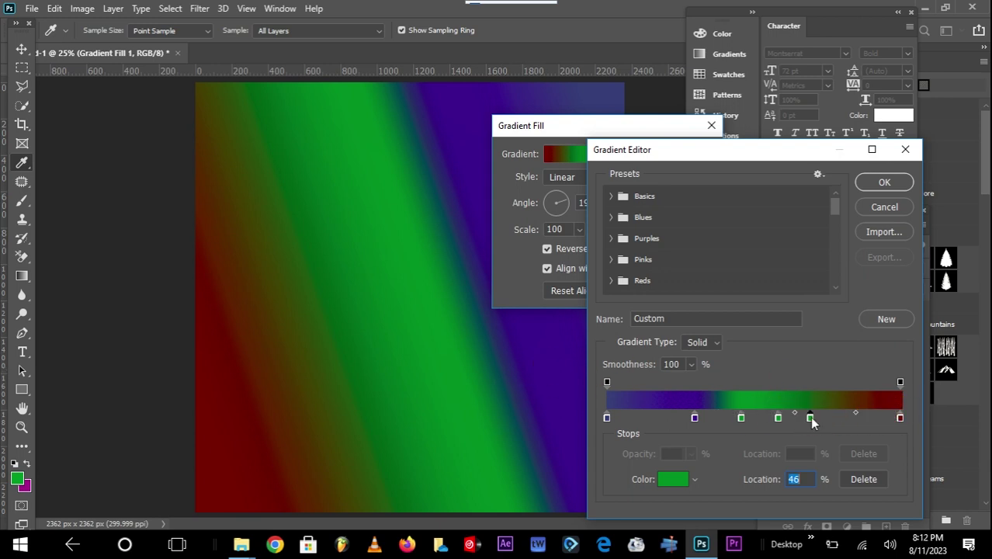
Step: Recolor the green stop at 69% to dark brown (#432f00)
{"action": "double_click", "coordinate": [810, 418]}
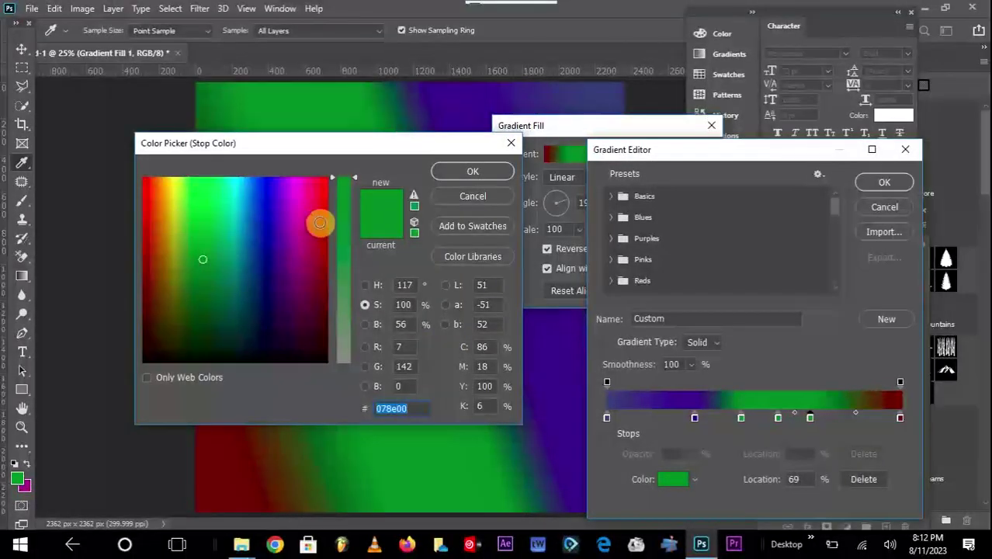
{"action": "left_click", "coordinate": [165, 314]}
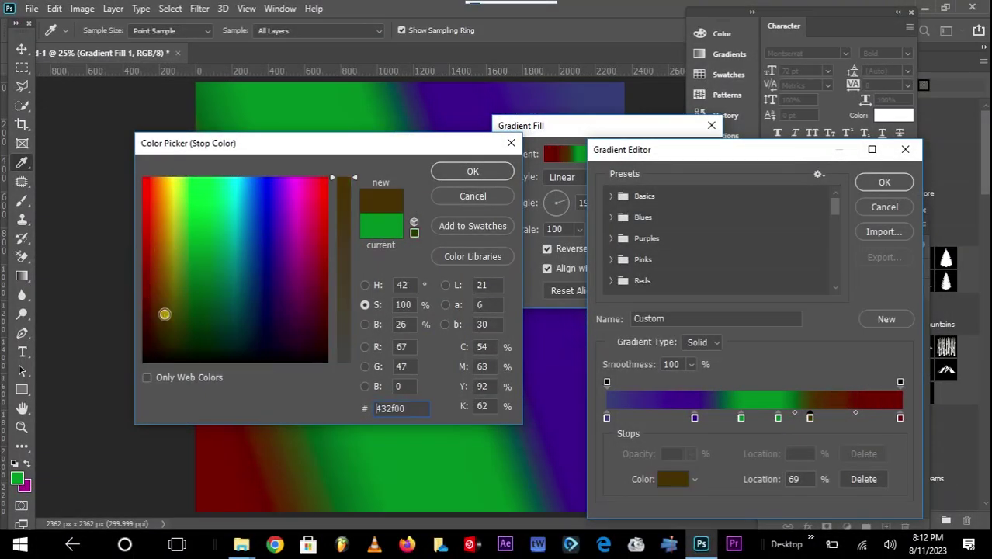
{"action": "left_click", "coordinate": [469, 171]}
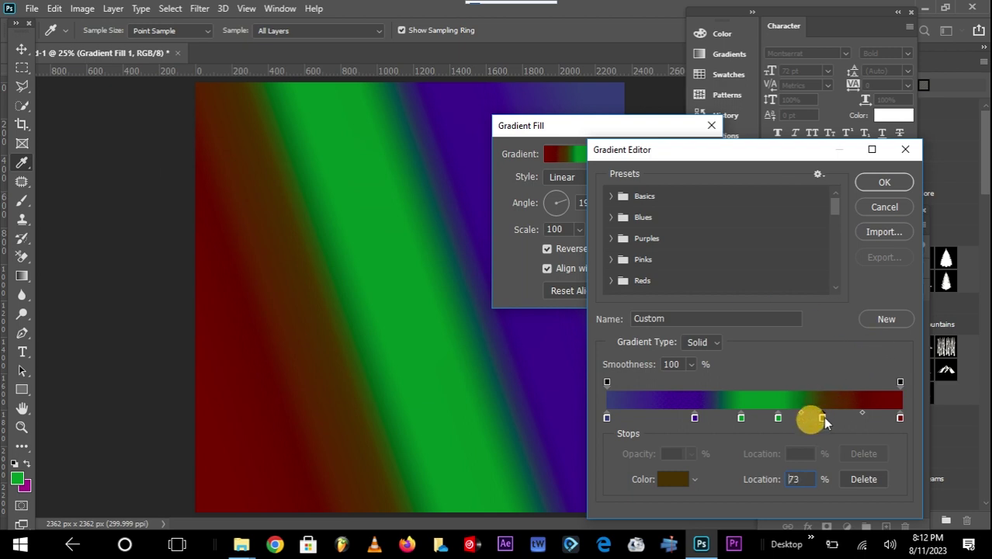
Step: Reposition the color stops, putting brown at about 87%, the last green at 72% and indigo at 26%
{"action": "left_click_drag", "start_coordinate": [824, 421], "coordinate": [843, 420]}
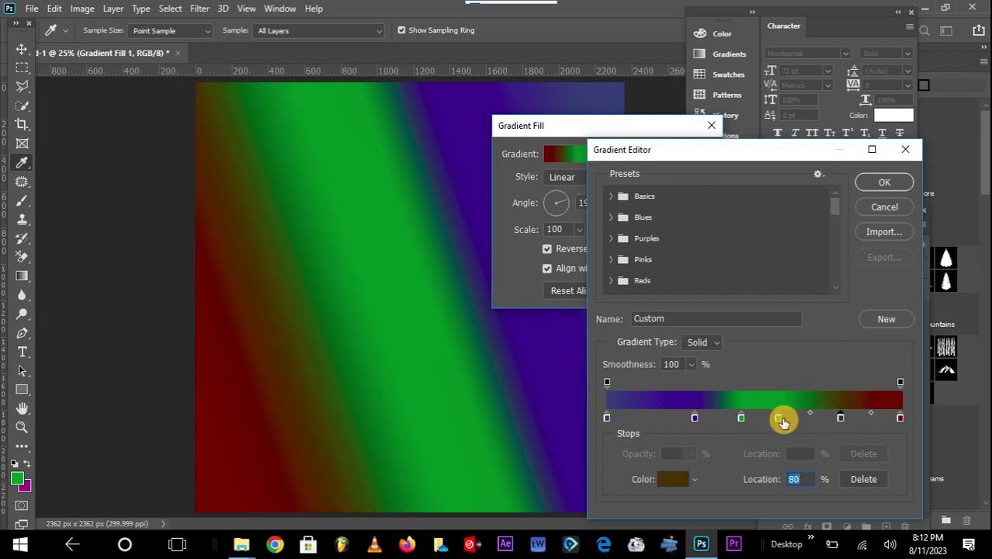
{"action": "left_click_drag", "start_coordinate": [782, 421], "coordinate": [800, 419]}
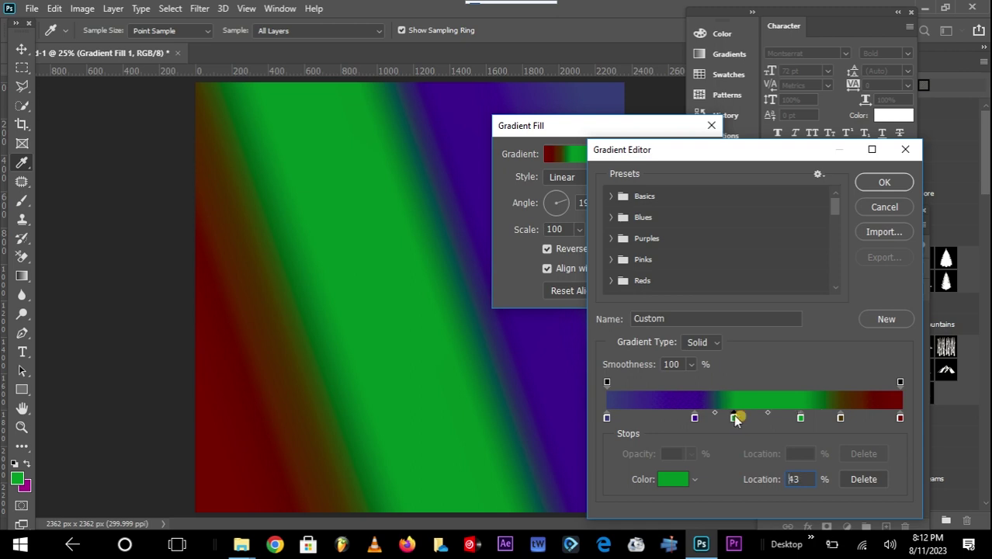
{"action": "left_click_drag", "start_coordinate": [736, 419], "coordinate": [664, 393]}
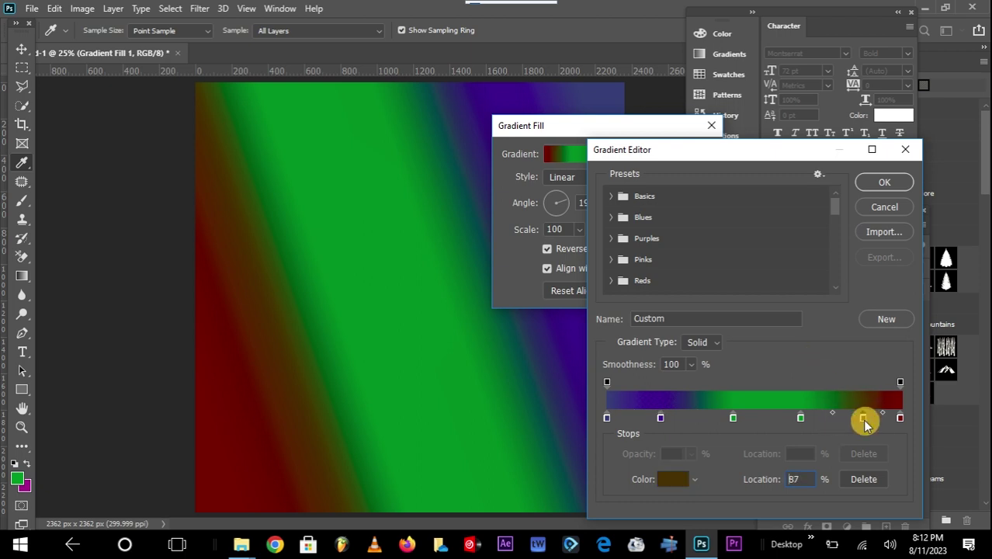
{"action": "left_click_drag", "start_coordinate": [802, 417], "coordinate": [818, 417]}
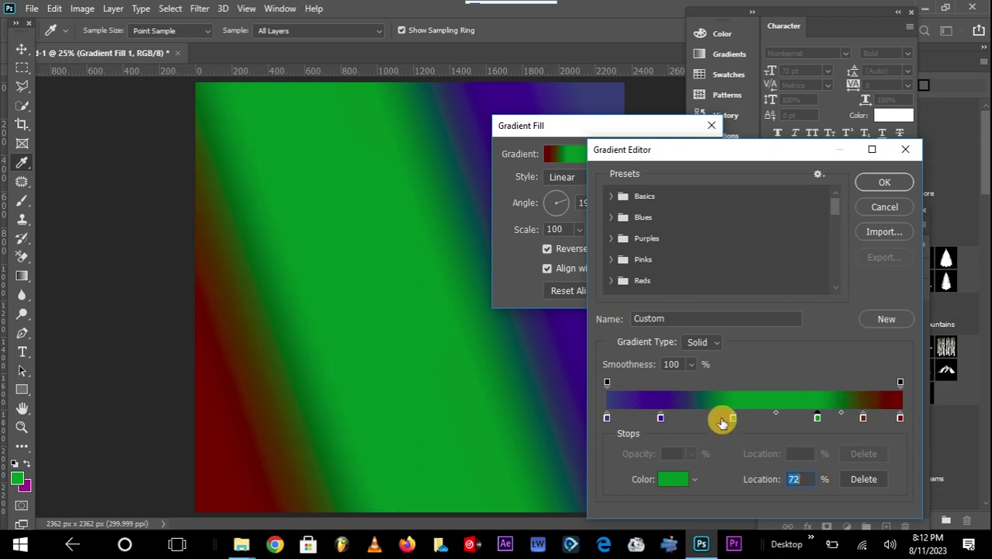
{"action": "left_click_drag", "start_coordinate": [660, 418], "coordinate": [681, 419]}
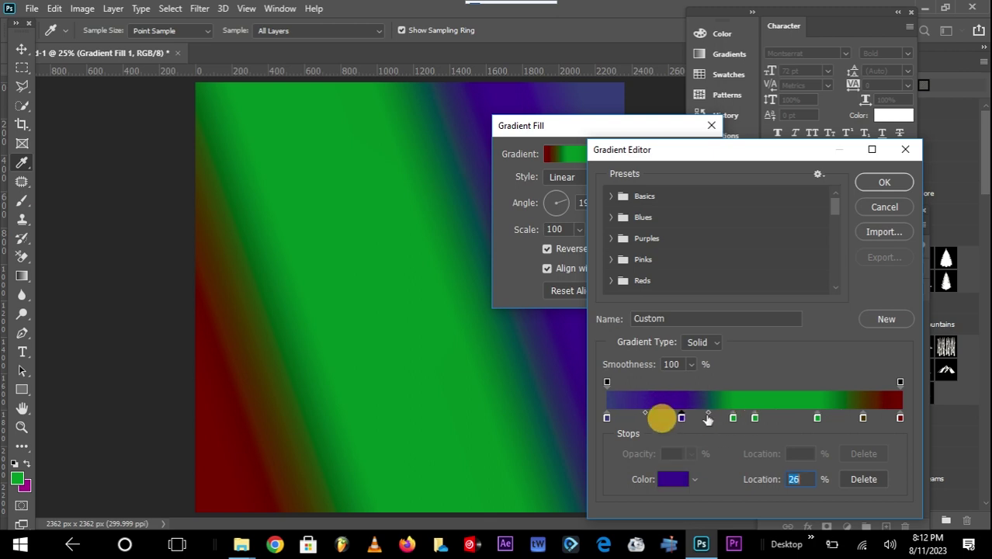
Step: Try the Pastels_05 and Pastels_07 presets on the gradient fill, and settle on Pastels_09
{"action": "left_click_drag", "start_coordinate": [834, 204], "coordinate": [836, 230]}
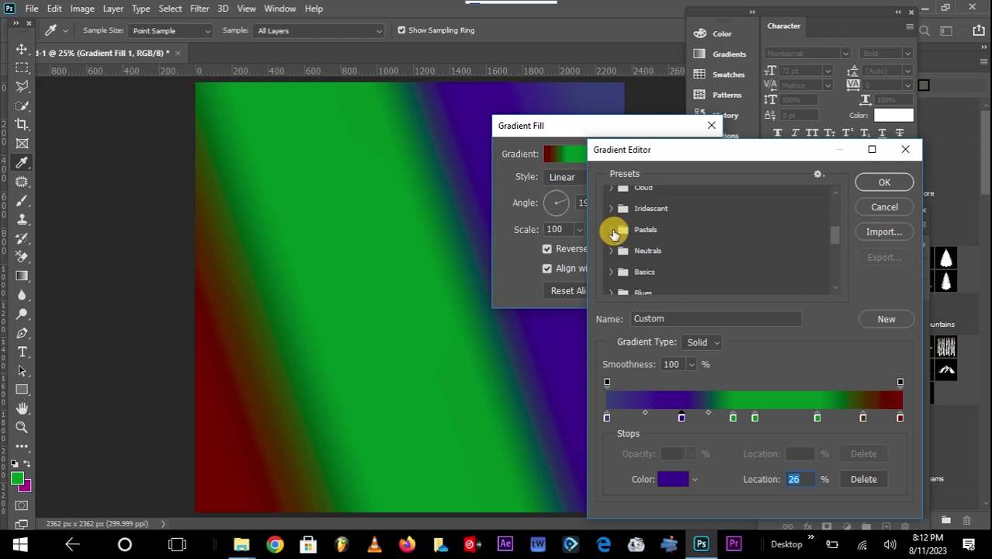
{"action": "left_click", "coordinate": [612, 231]}
{"action": "left_click", "coordinate": [722, 253]}
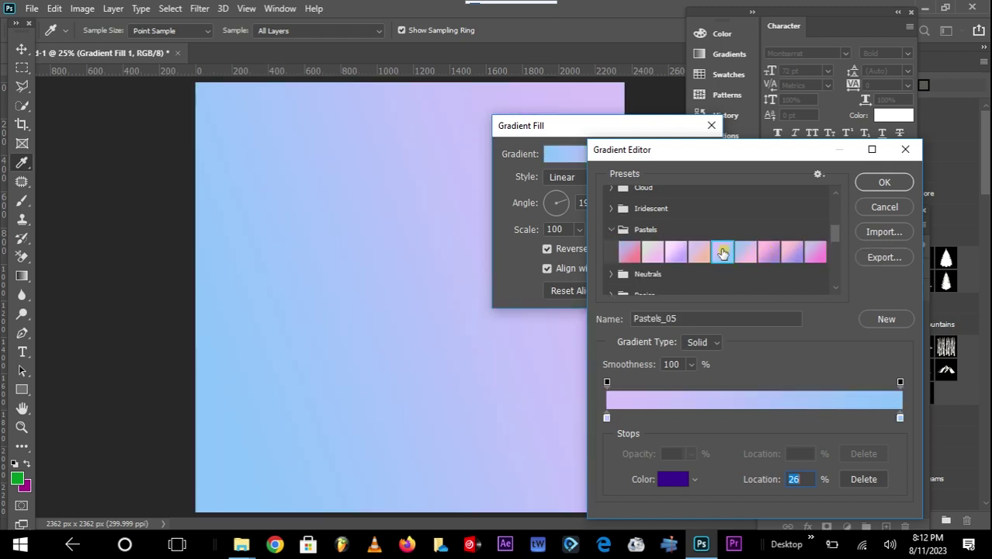
{"action": "left_click", "coordinate": [767, 252]}
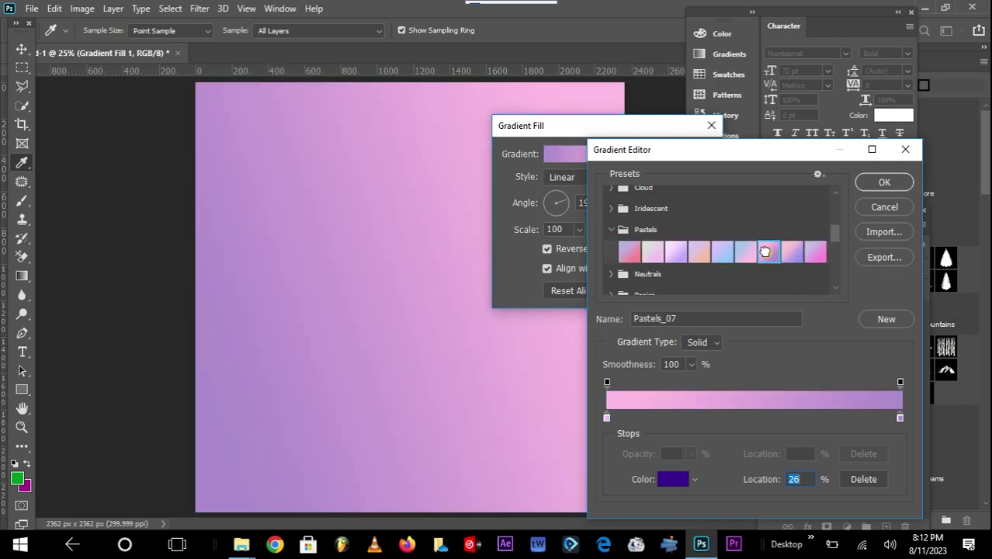
{"action": "left_click", "coordinate": [818, 251]}
{"action": "left_click_drag", "start_coordinate": [835, 232], "coordinate": [837, 249]}
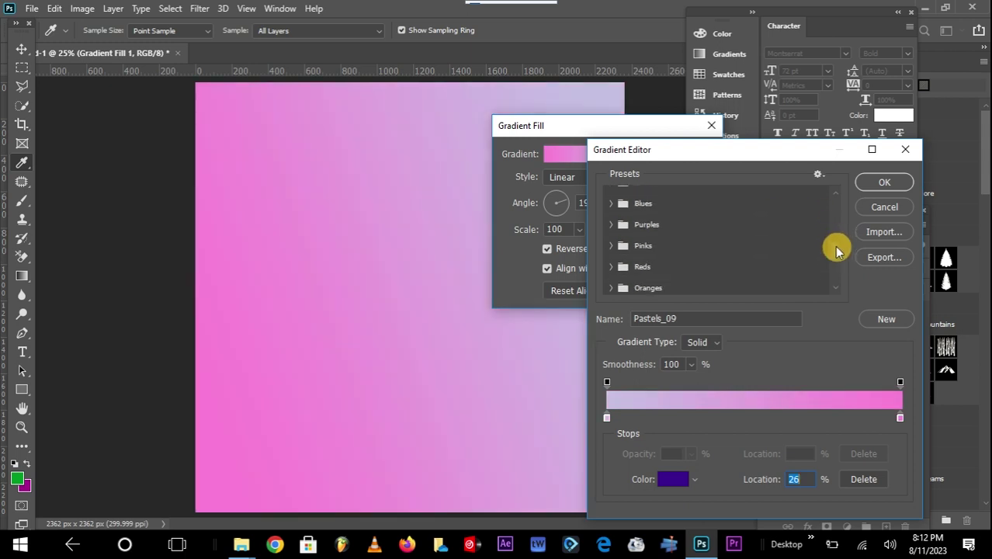
Step: Try several Purples presets on the gradient fill, including Purple_05, settle on Purple_14, and apply the fill
{"action": "left_click", "coordinate": [610, 224]}
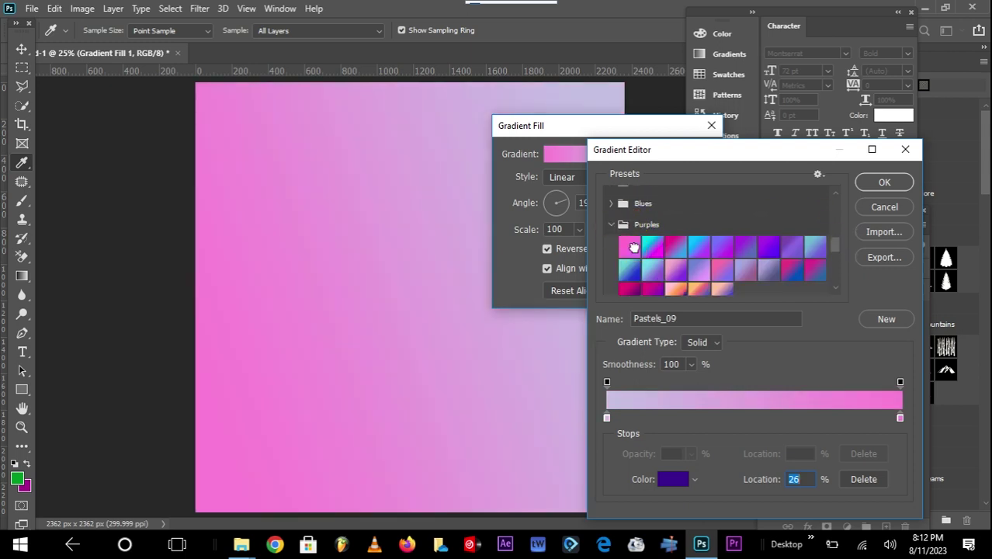
{"action": "left_click", "coordinate": [630, 248]}
{"action": "left_click", "coordinate": [762, 247]}
{"action": "left_click", "coordinate": [723, 255]}
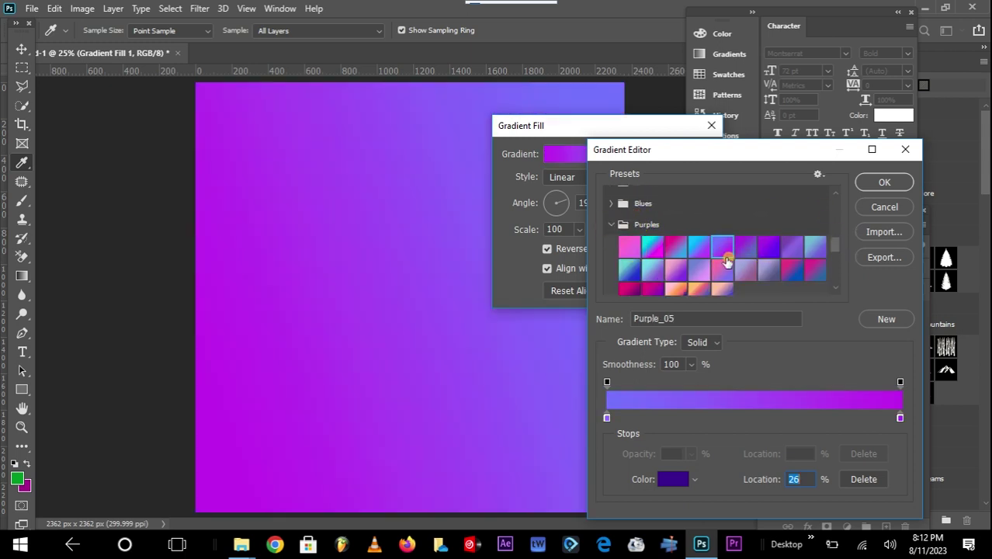
{"action": "left_click", "coordinate": [723, 269]}
{"action": "left_click", "coordinate": [882, 183]}
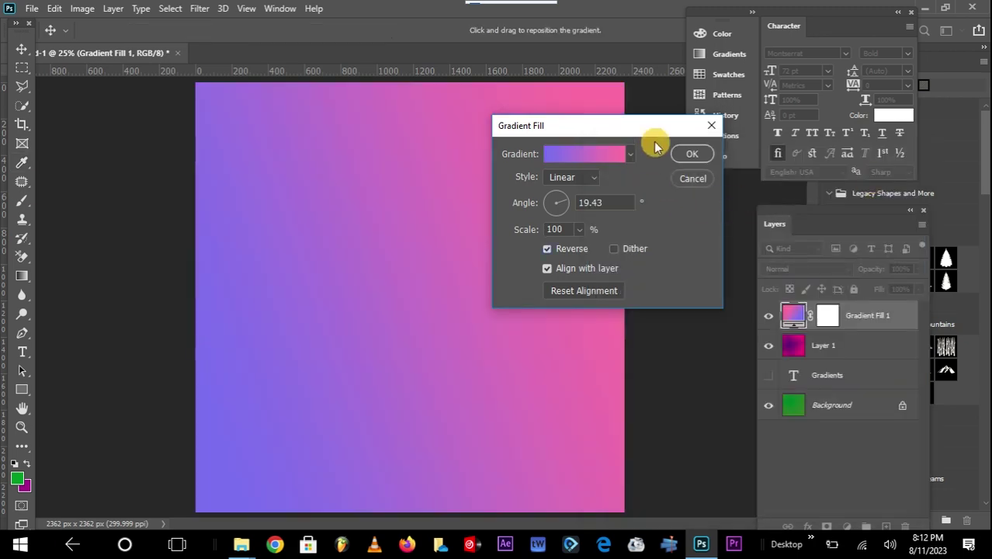
{"action": "left_click", "coordinate": [692, 154]}
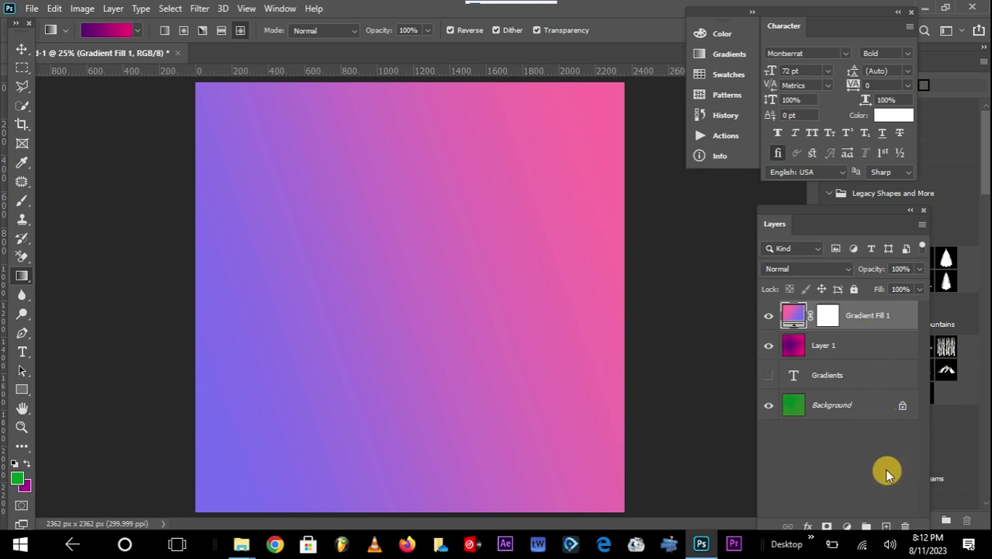
Step: Add a new layer above Gradient Fill 1 and fill it with the green foreground color
{"action": "left_click", "coordinate": [885, 526]}
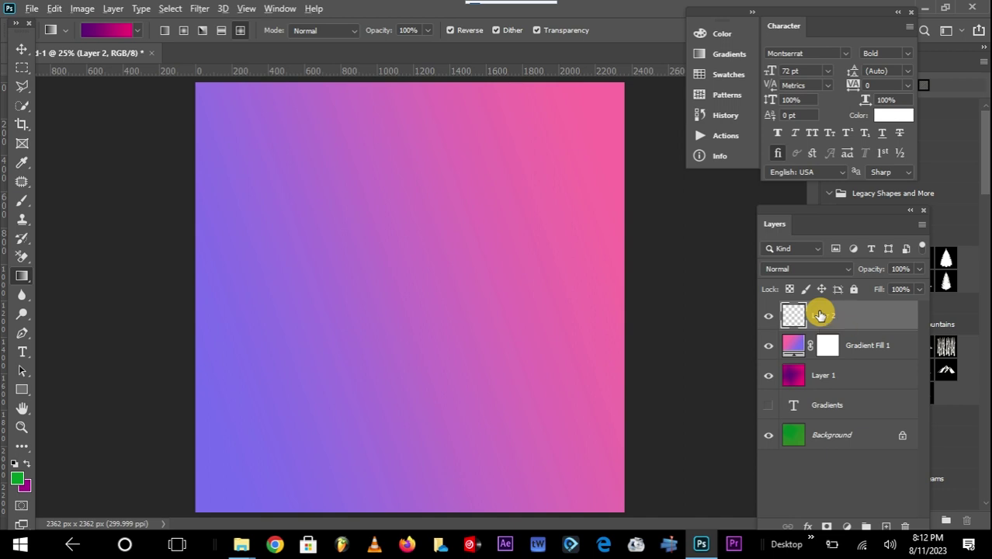
{"action": "key", "text": "alt+BackSpace"}
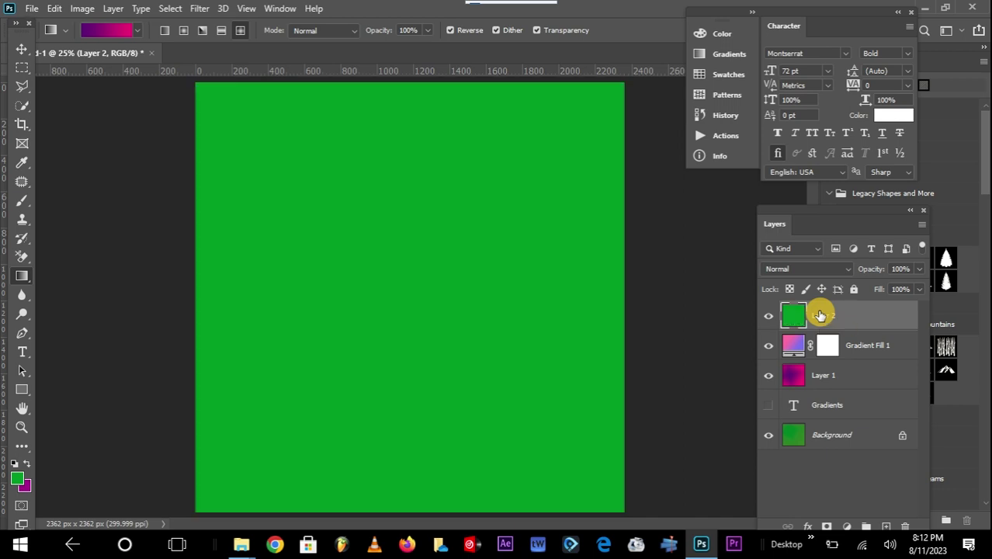
{"action": "double_click", "coordinate": [877, 315]}
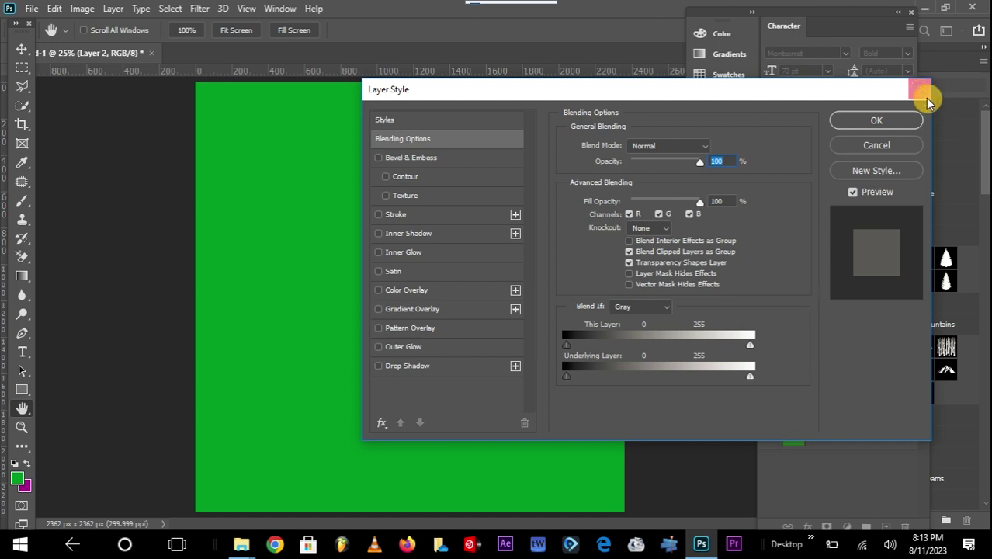
{"action": "left_click", "coordinate": [920, 90]}
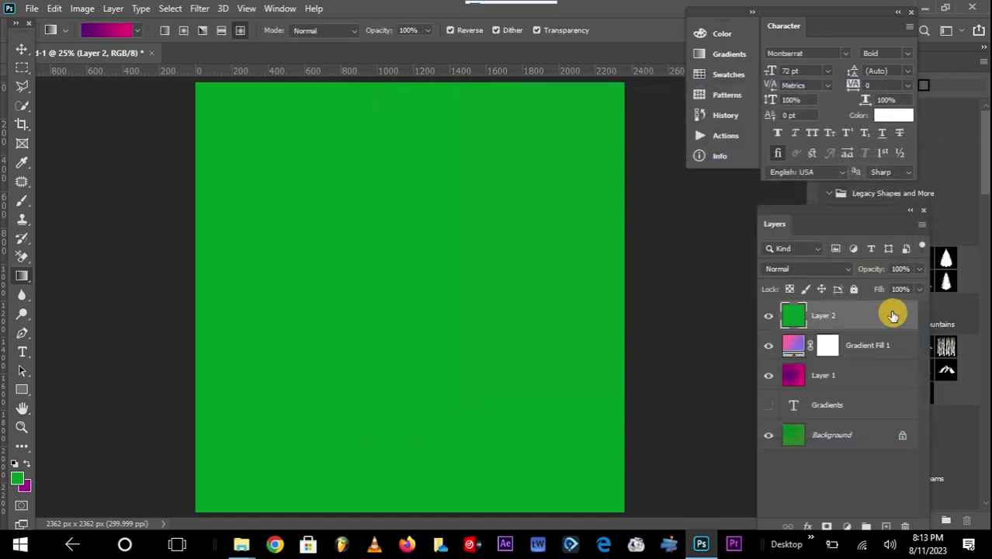
Step: Add a Gradient Overlay effect to the green layer and set its angle to 75°
{"action": "double_click", "coordinate": [892, 317]}
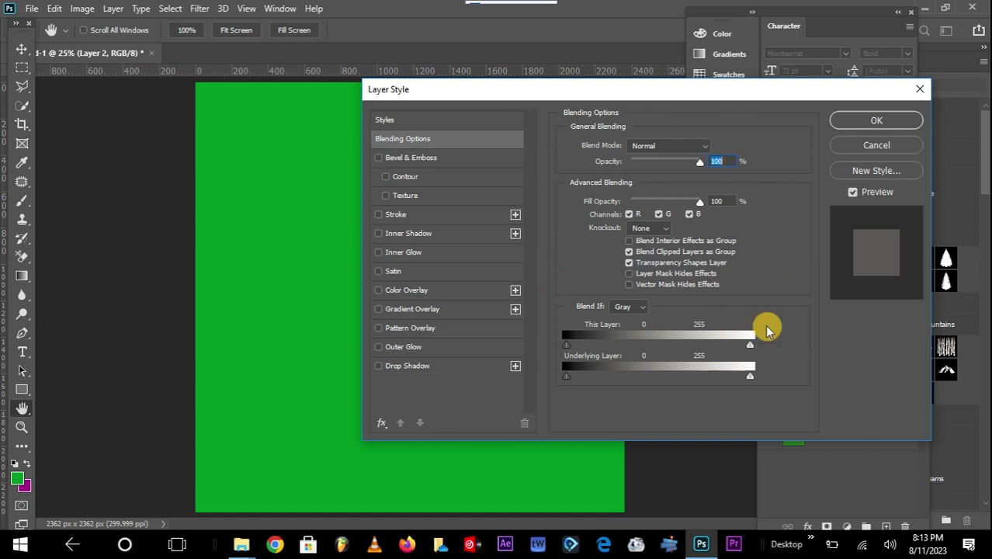
{"action": "left_click", "coordinate": [380, 311]}
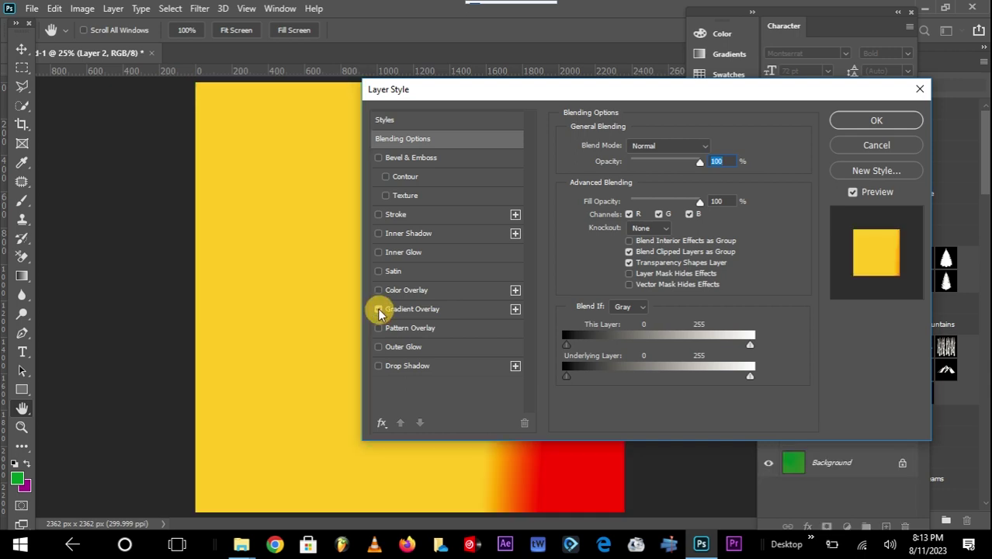
{"action": "left_click", "coordinate": [465, 311]}
{"action": "left_click_drag", "start_coordinate": [626, 93], "coordinate": [753, 152]}
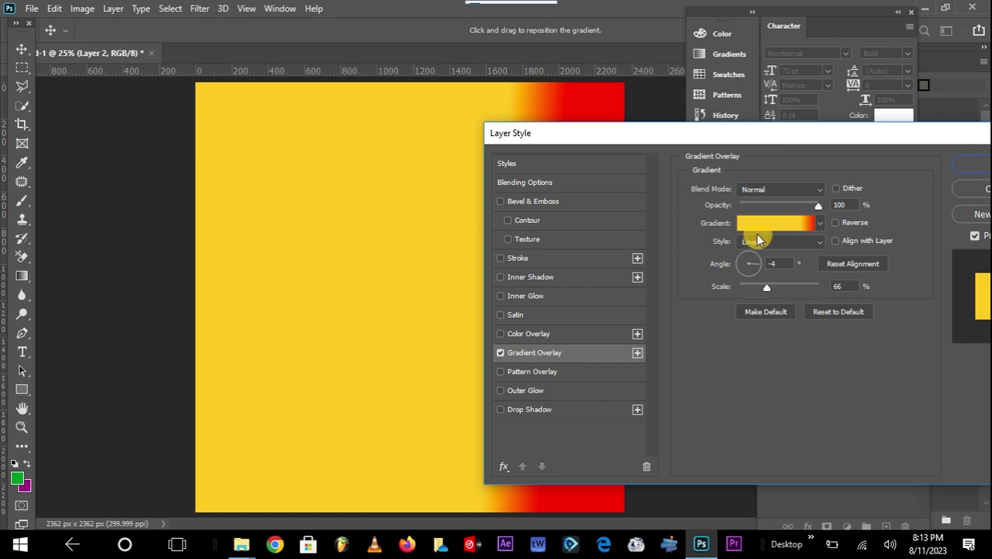
{"action": "left_click", "coordinate": [758, 263]}
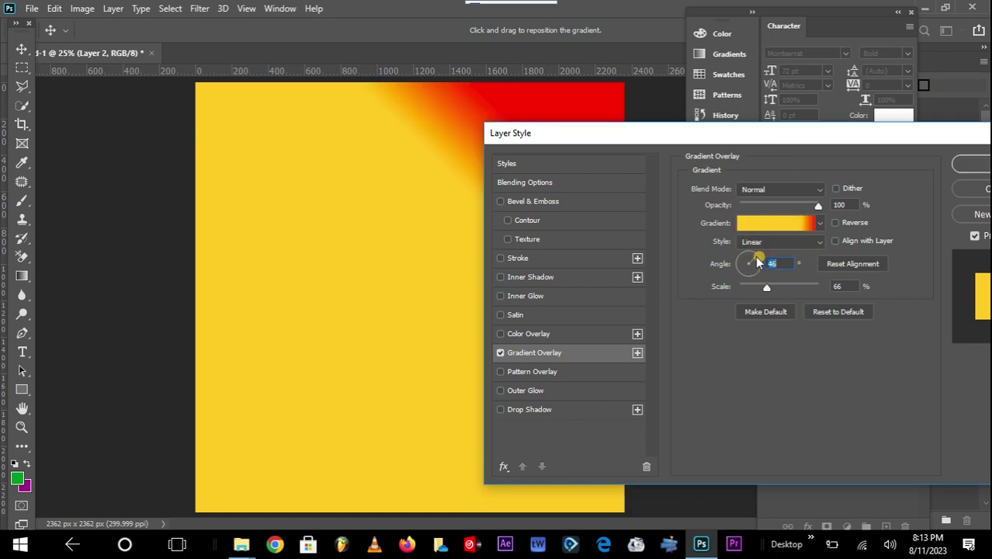
{"action": "left_click_drag", "start_coordinate": [751, 258], "coordinate": [747, 262]}
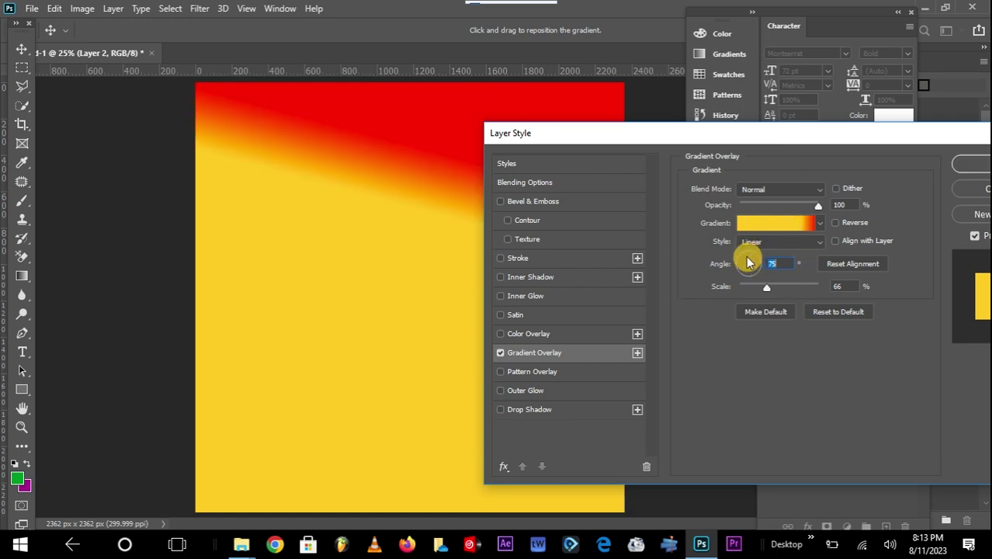
Step: Try the Purple_03 preset on the gradient overlay, and replace it with a pink-to-orange preset from the Pinks group
{"action": "left_click", "coordinate": [777, 225]}
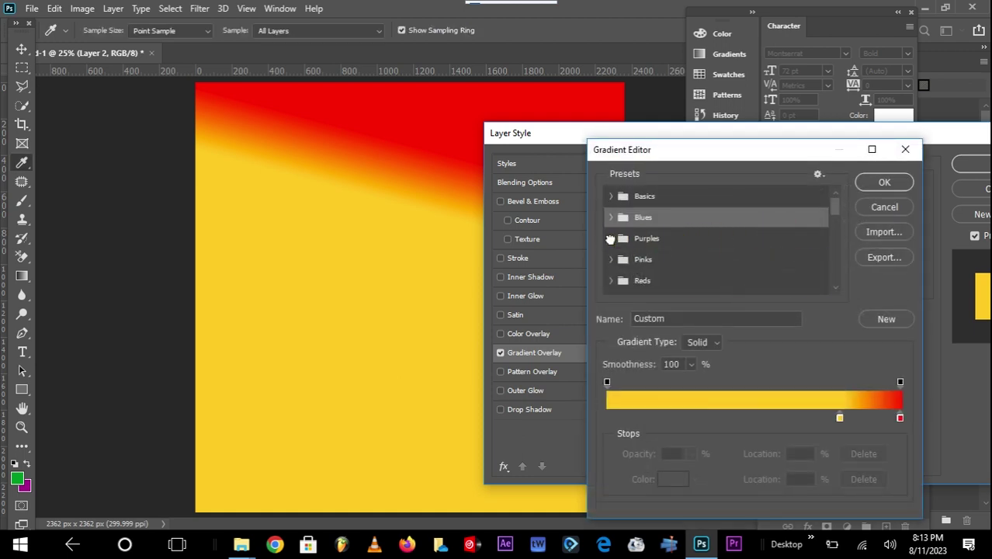
{"action": "left_click", "coordinate": [611, 238]}
{"action": "left_click", "coordinate": [679, 259]}
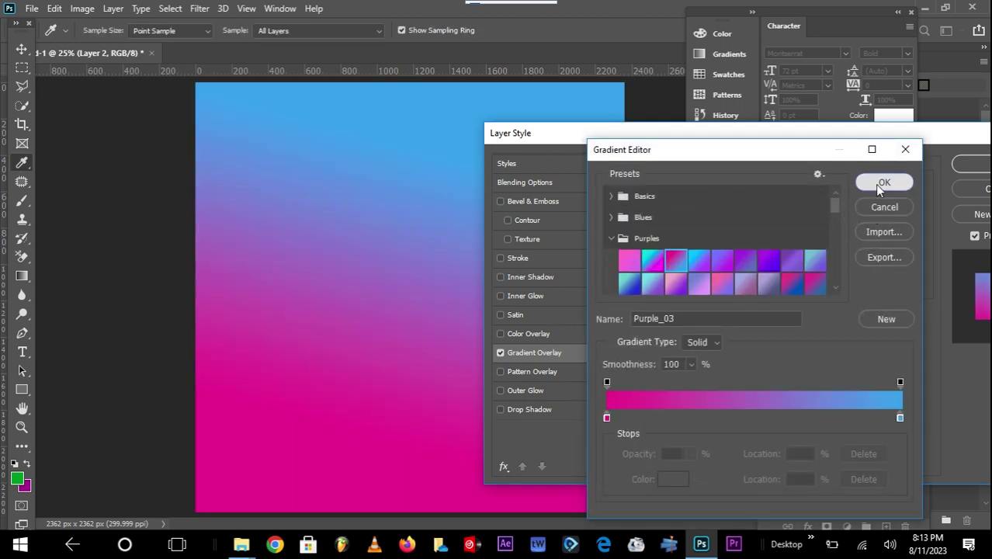
{"action": "left_click", "coordinate": [879, 184]}
{"action": "left_click", "coordinate": [823, 222]}
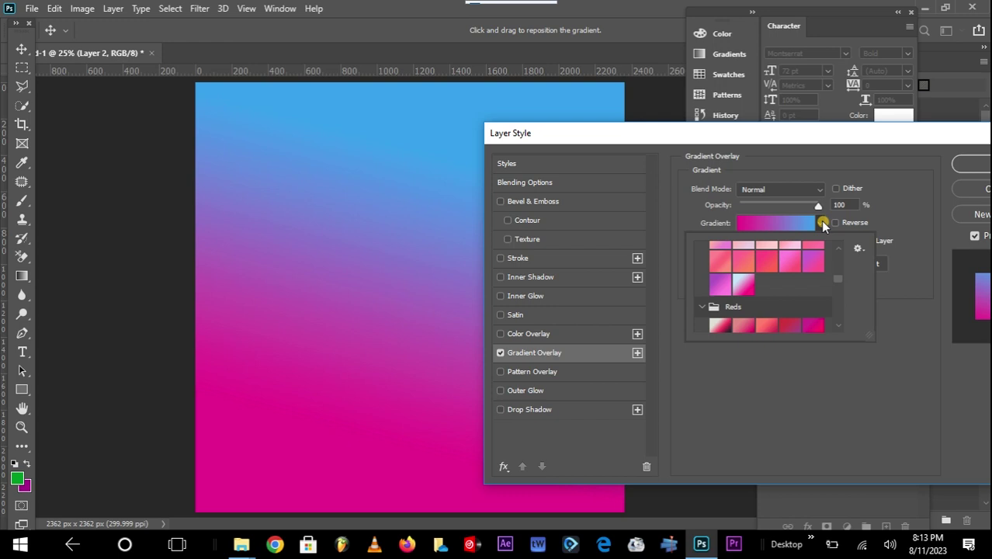
{"action": "left_click", "coordinate": [768, 261]}
{"action": "left_click", "coordinate": [822, 221]}
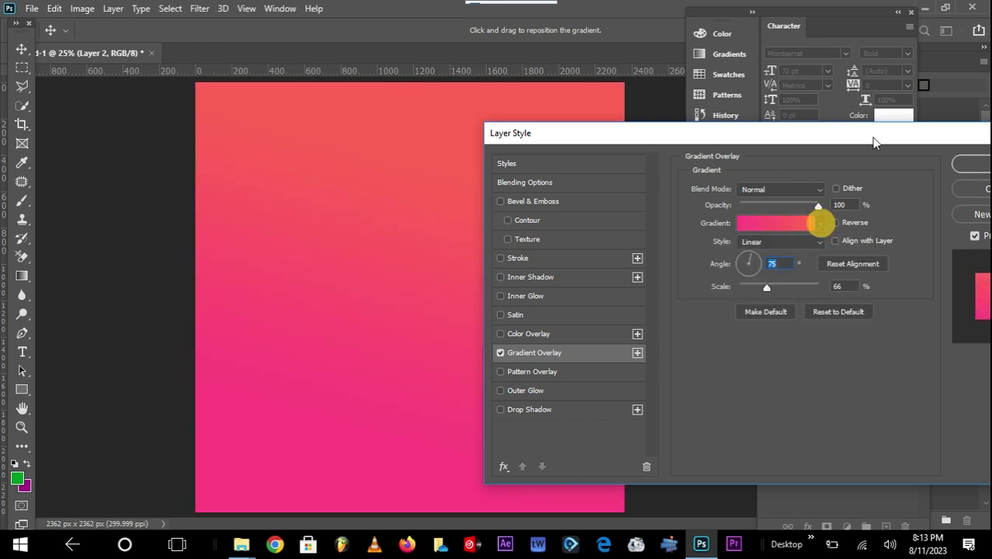
Step: Reduce the gradient overlay's scale to 37% and apply the layer style
{"action": "left_click_drag", "start_coordinate": [865, 130], "coordinate": [729, 103]}
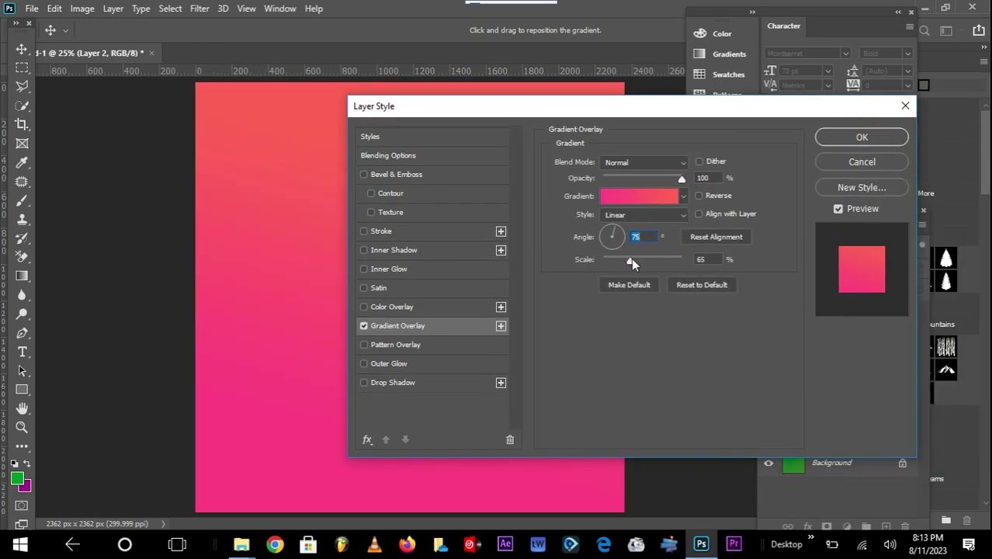
{"action": "left_click", "coordinate": [666, 262]}
{"action": "left_click_drag", "start_coordinate": [635, 266], "coordinate": [614, 264]}
{"action": "left_click", "coordinate": [857, 133]}
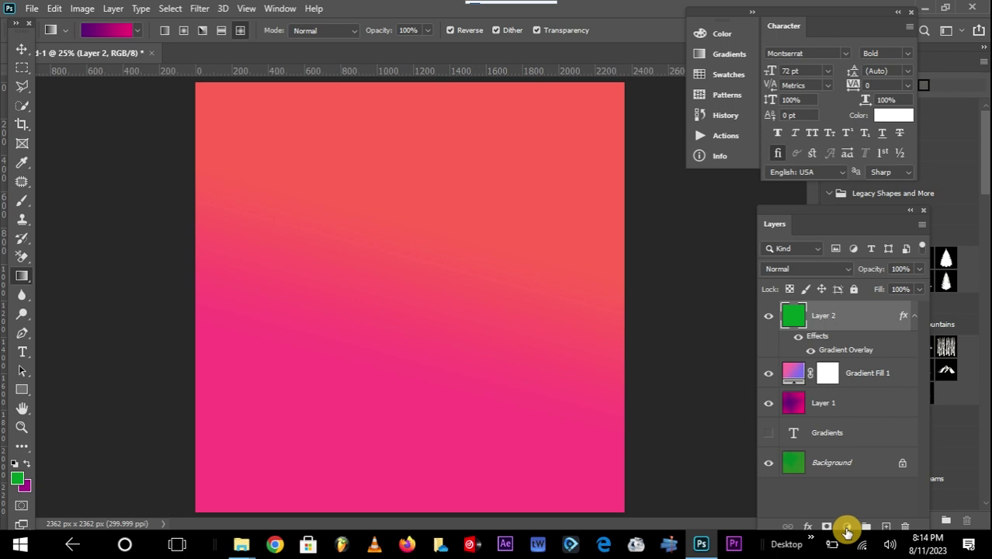
Step: Add a green color stop at 22% to the gradient of Gradient Fill 1 and apply the fill
{"action": "double_click", "coordinate": [795, 380]}
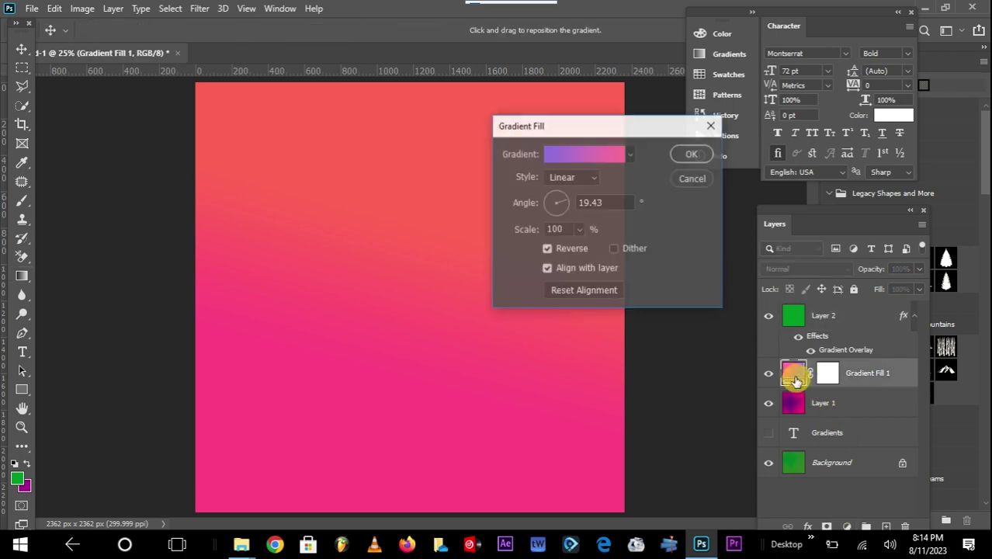
{"action": "left_click", "coordinate": [630, 154]}
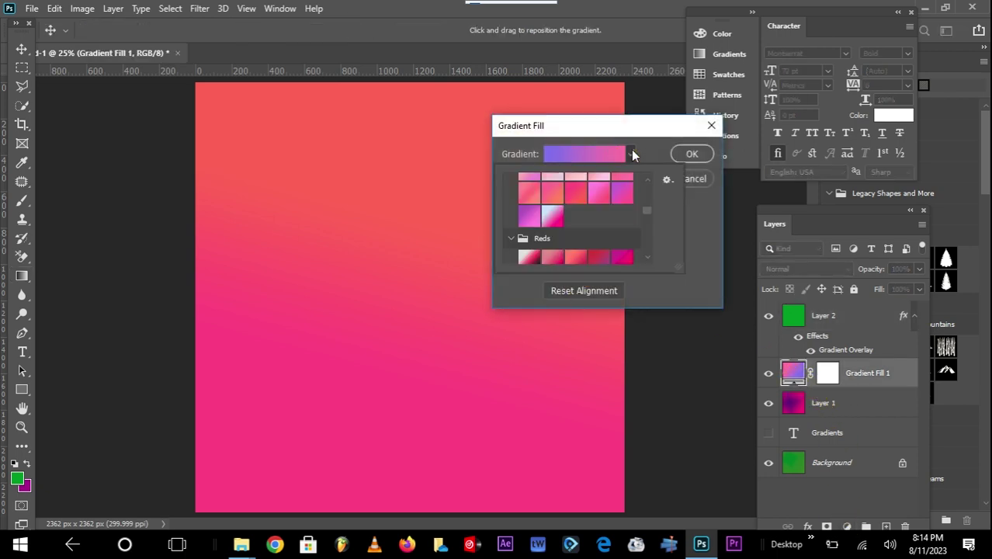
{"action": "left_click", "coordinate": [592, 154]}
{"action": "left_click_drag", "start_coordinate": [614, 417], "coordinate": [673, 417]}
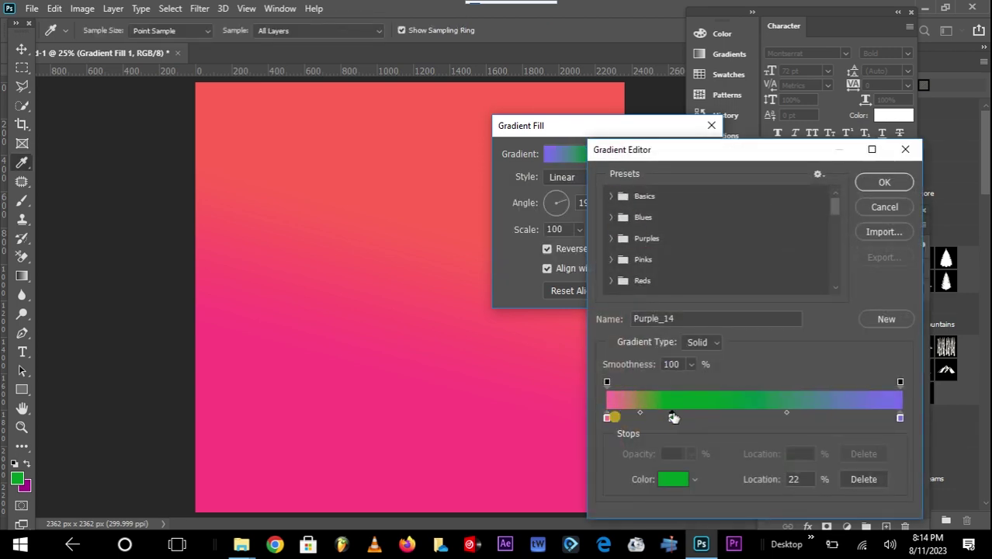
{"action": "left_click", "coordinate": [883, 182]}
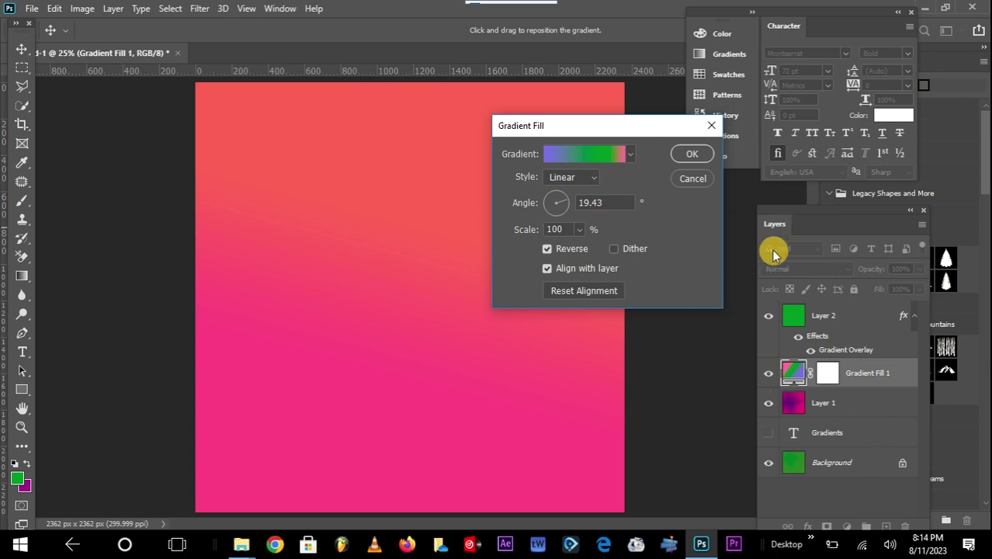
{"action": "left_click", "coordinate": [691, 153]}
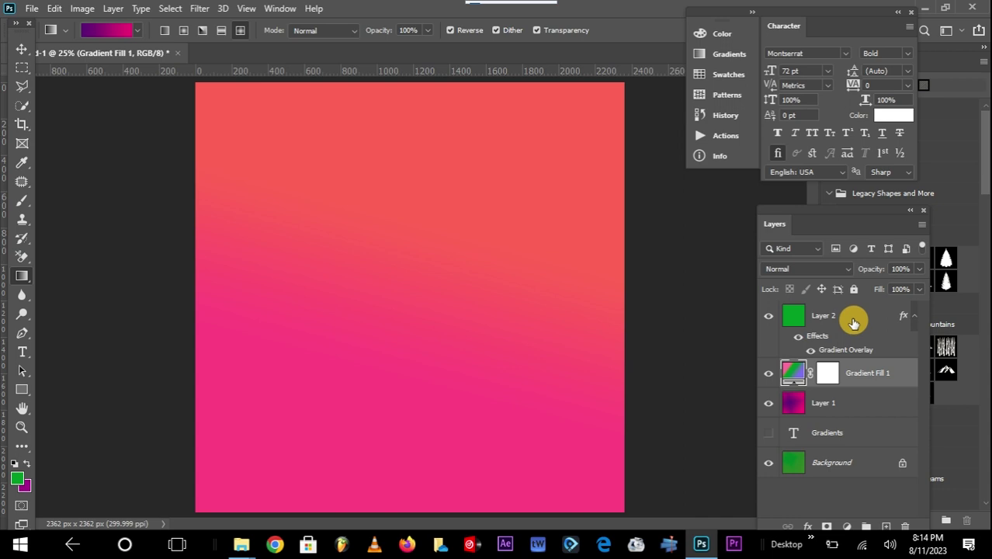
Step: Change the angle of Layer 2's Gradient Overlay to 179° and apply it
{"action": "double_click", "coordinate": [854, 356]}
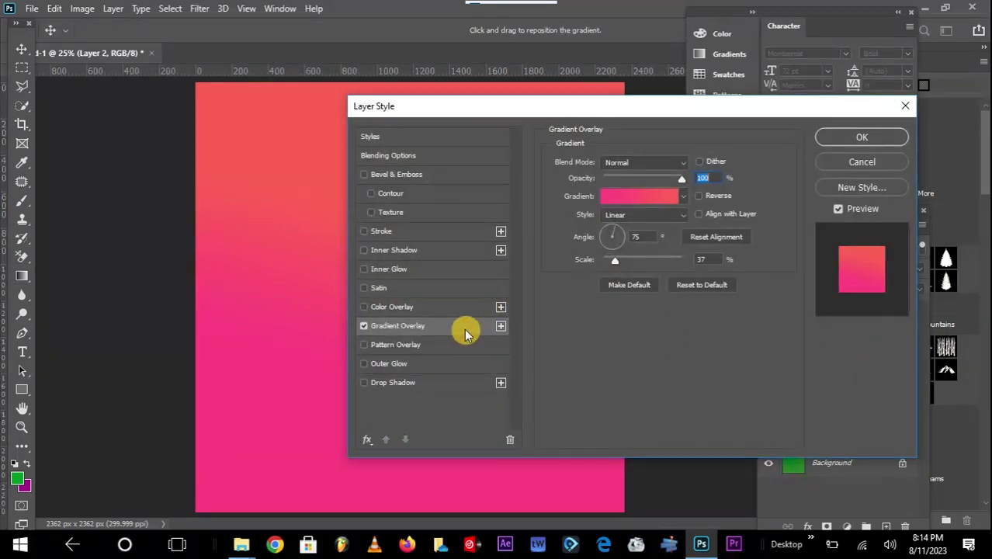
{"action": "left_click", "coordinate": [605, 241]}
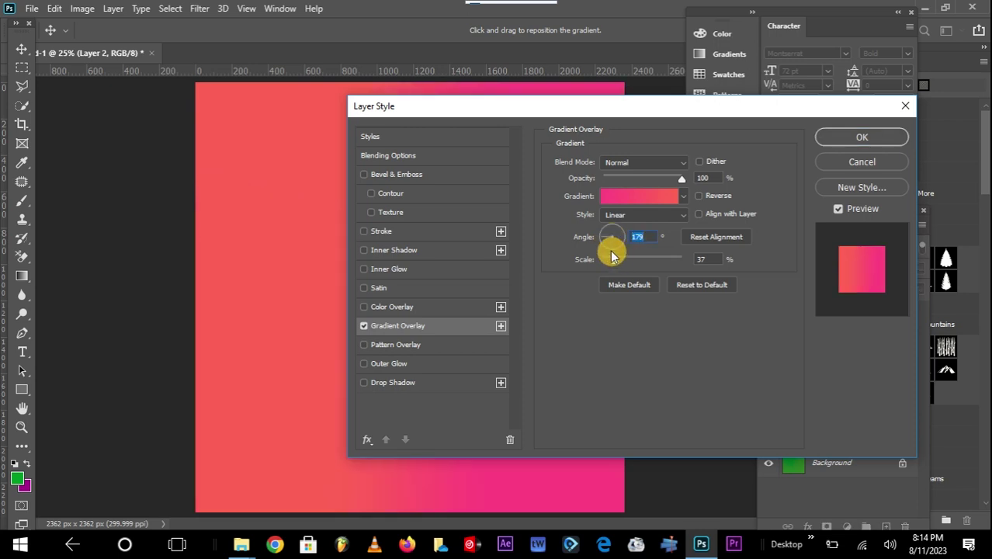
{"action": "left_click", "coordinate": [836, 138]}
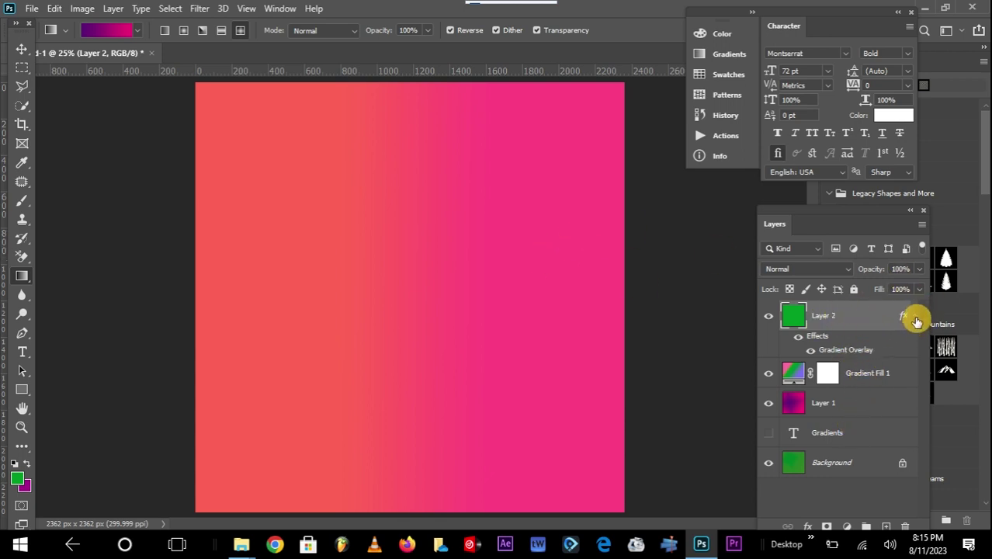
Step: Add a new layer above Layer 2 and set the foreground color to dark purple (#3e009c)
{"action": "left_click", "coordinate": [885, 526]}
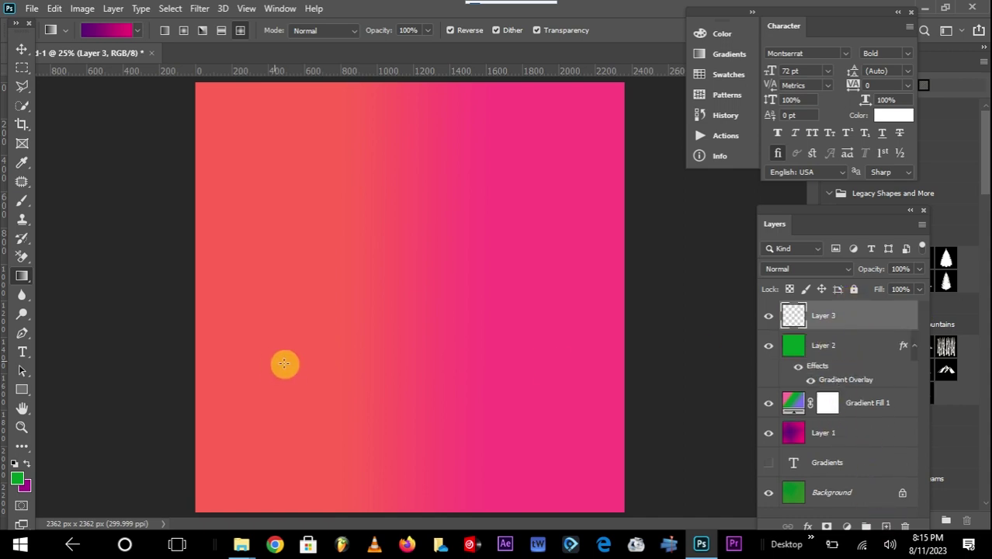
{"action": "left_click", "coordinate": [16, 477]}
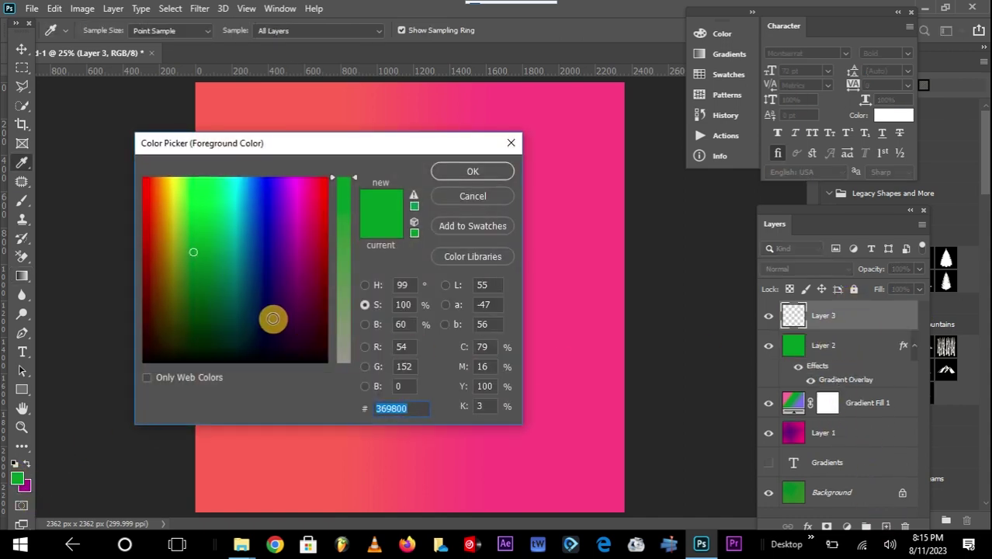
{"action": "left_click", "coordinate": [278, 249]}
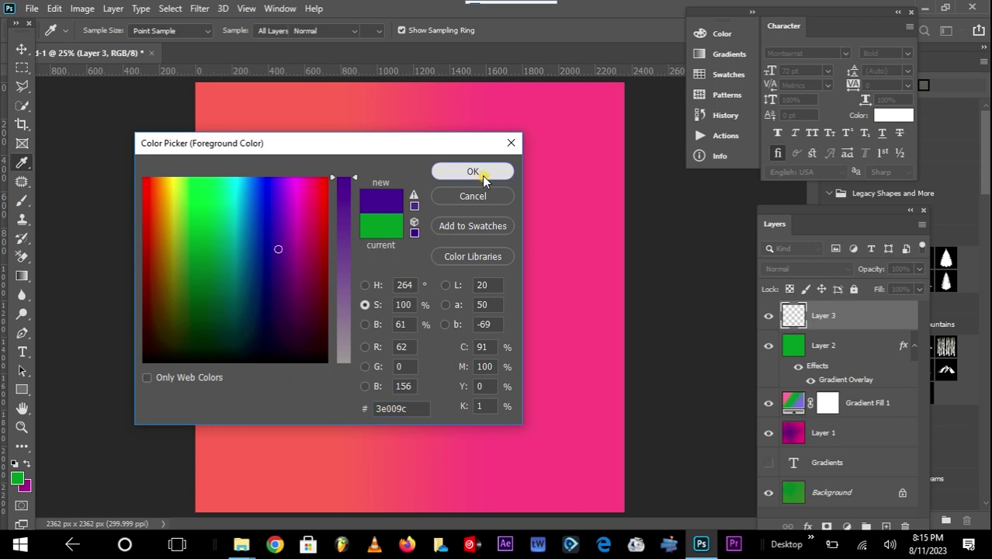
{"action": "left_click", "coordinate": [472, 171]}
{"action": "key", "text": "g"}
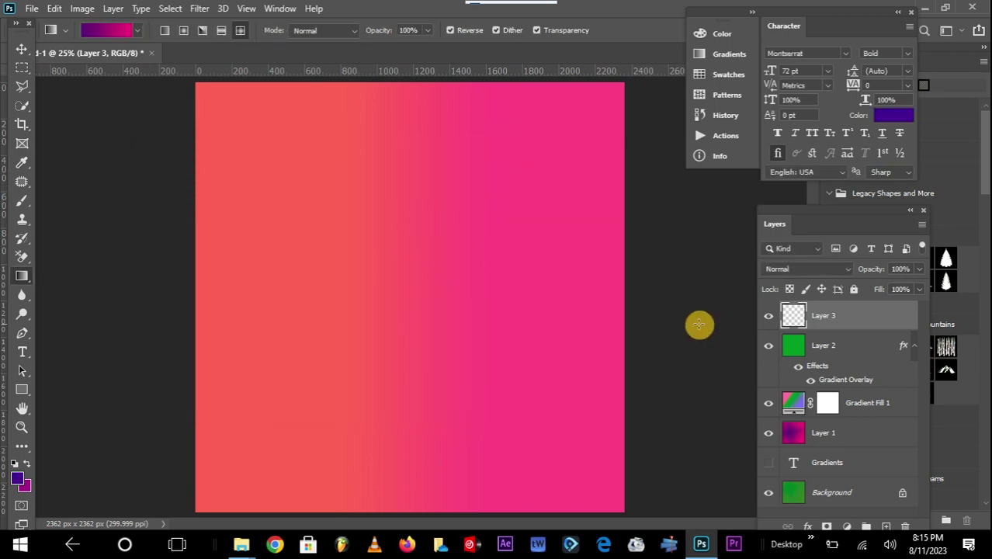
Step: Change the text color to very dark navy (#000820) and fill Layer 3 with it
{"action": "left_click", "coordinate": [893, 115]}
{"action": "left_click", "coordinate": [259, 339]}
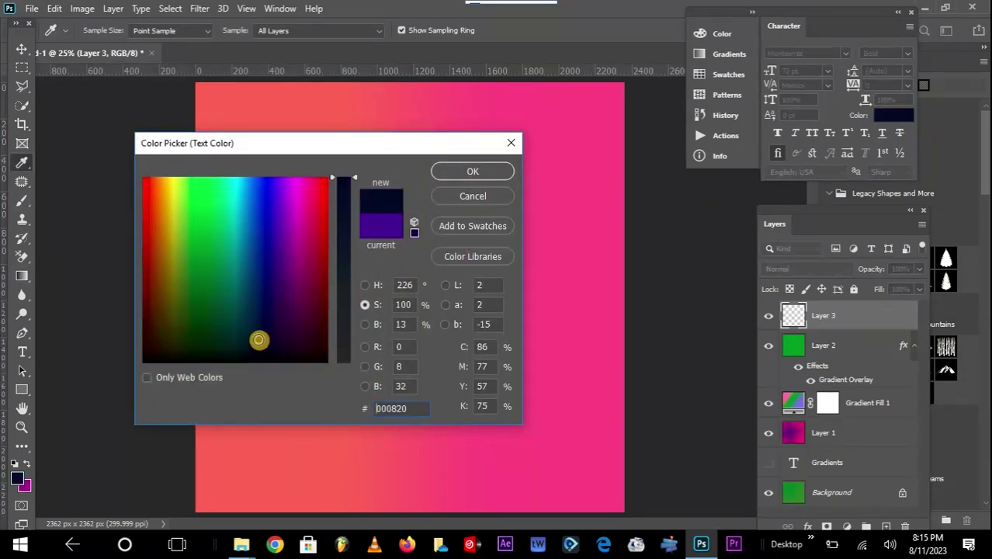
{"action": "left_click", "coordinate": [473, 173]}
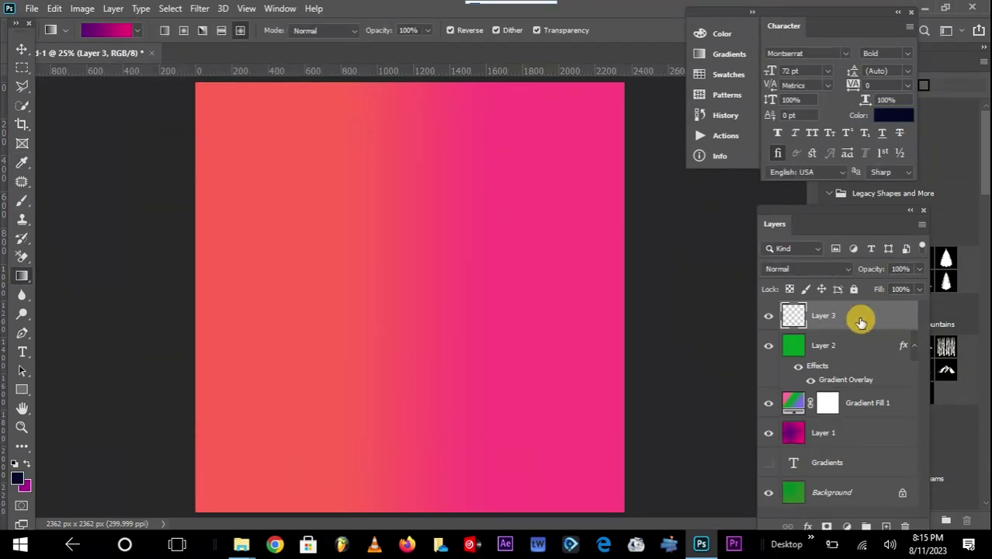
{"action": "key", "text": "alt+BackSpace"}
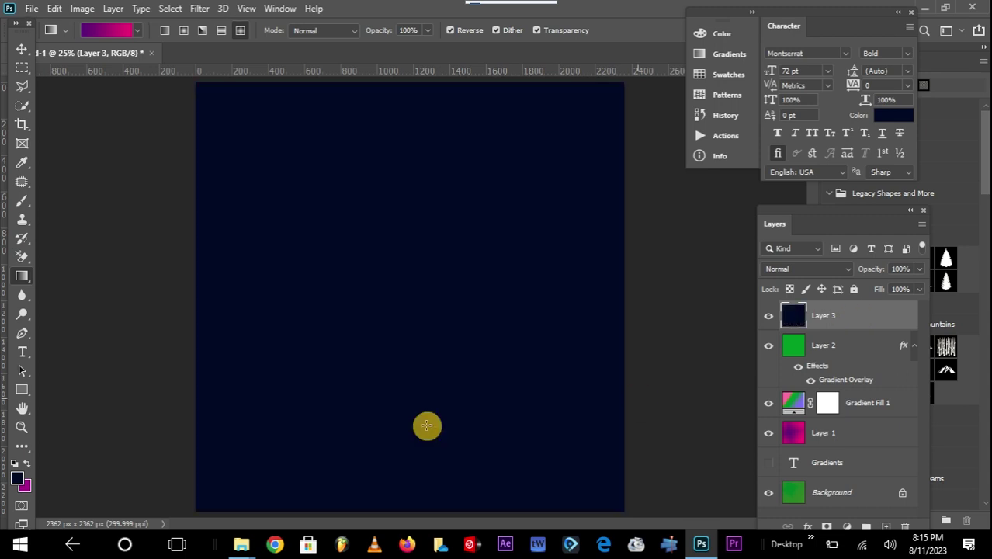
Step: Reset the foreground color to white and add the text "ENT" in Montserrat Black on the dark canvas
{"action": "left_click", "coordinate": [28, 350]}
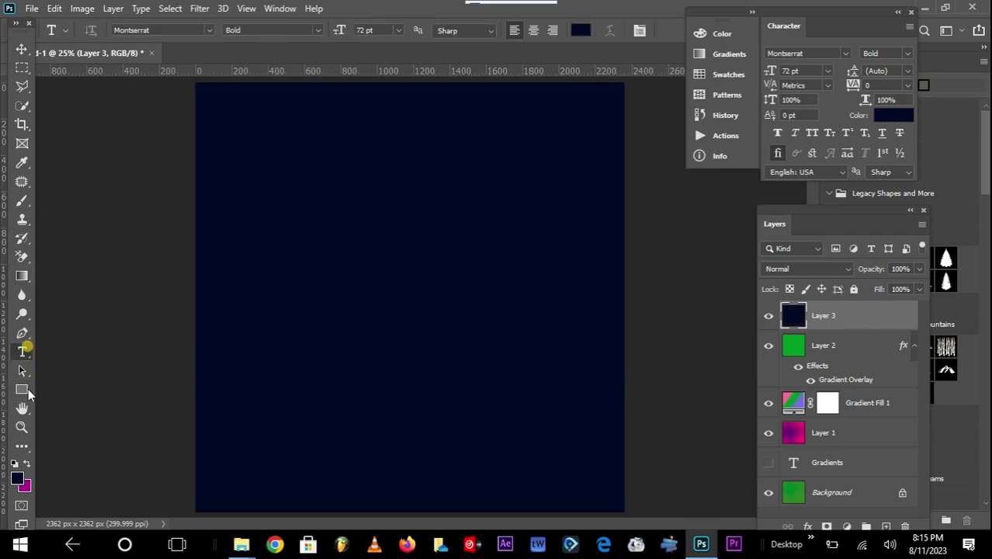
{"action": "left_click", "coordinate": [15, 465]}
{"action": "left_click", "coordinate": [28, 464]}
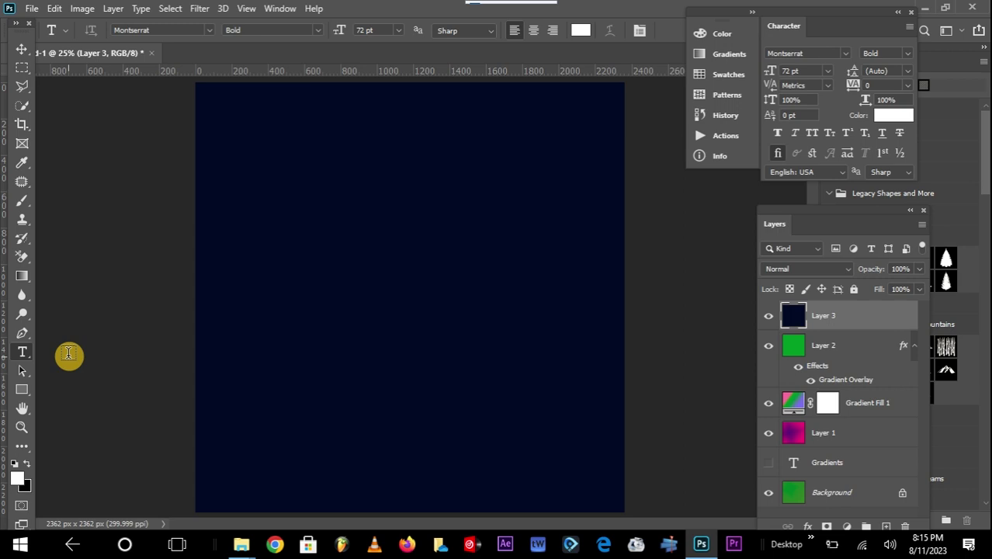
{"action": "left_click", "coordinate": [301, 284]}
{"action": "type", "text": "GRADIENT"}
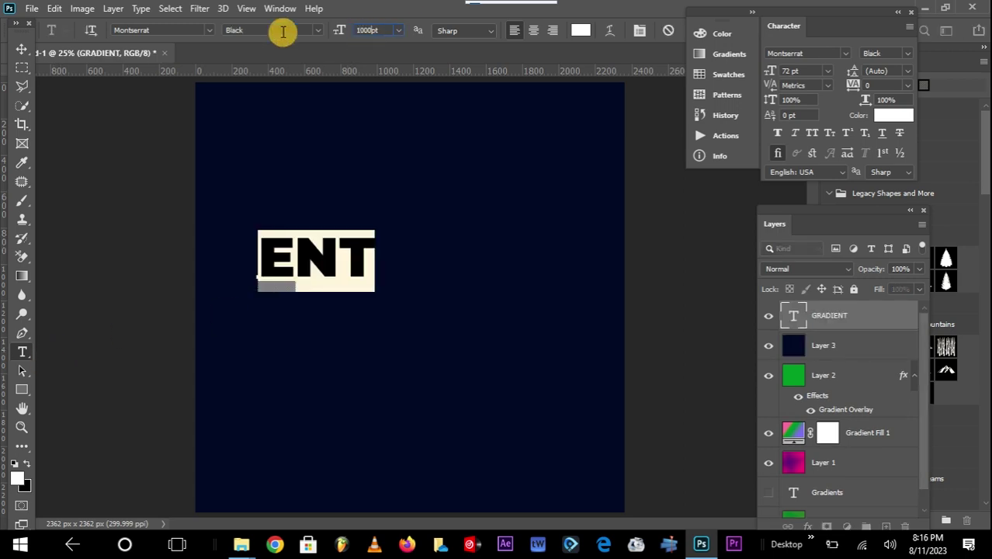
Step: Set the ENT text's font size to 200 pt and place it centered in the canvas's upper half
{"action": "type", "text": "100pt"}
{"action": "key", "text": "Return"}
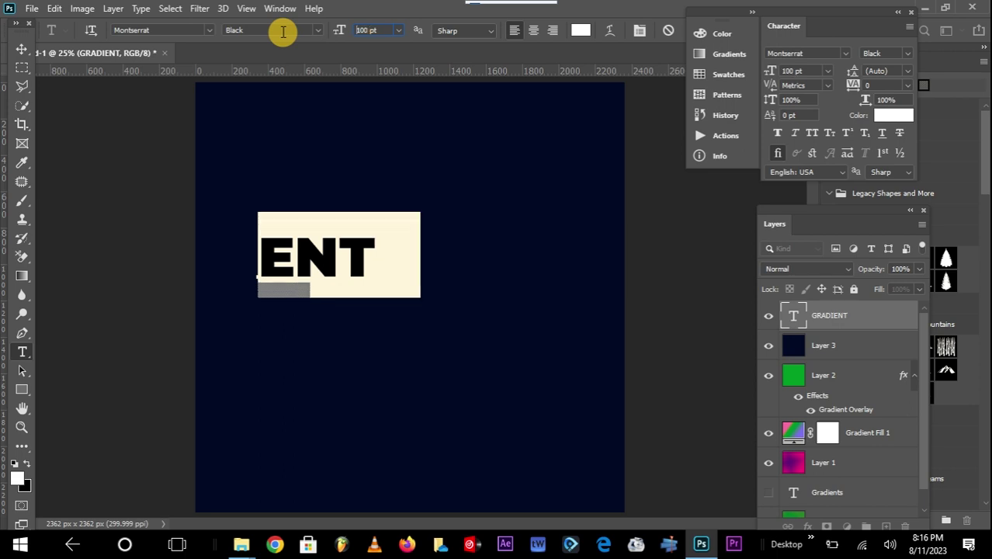
{"action": "left_click", "coordinate": [370, 29]}
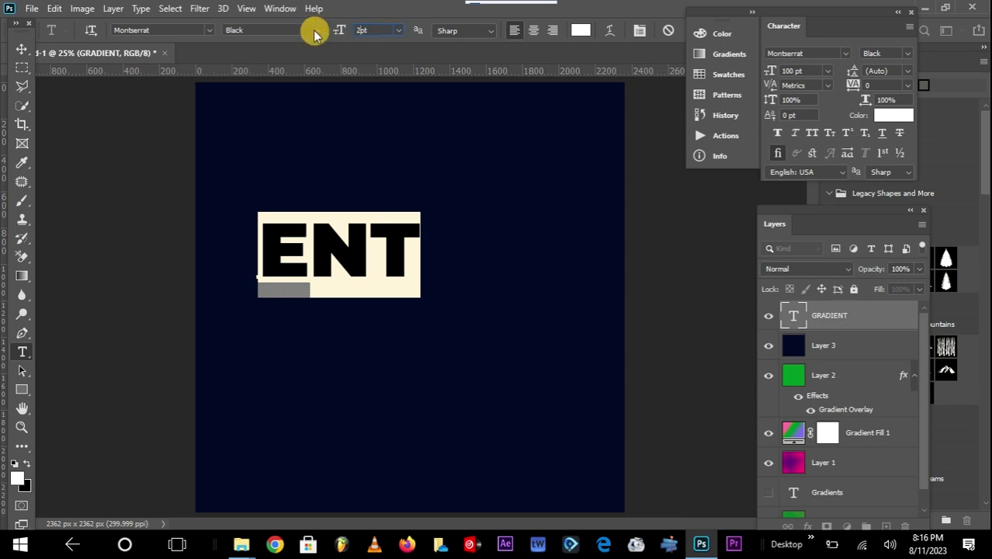
{"action": "type", "text": "200pt"}
{"action": "key", "text": "Return"}
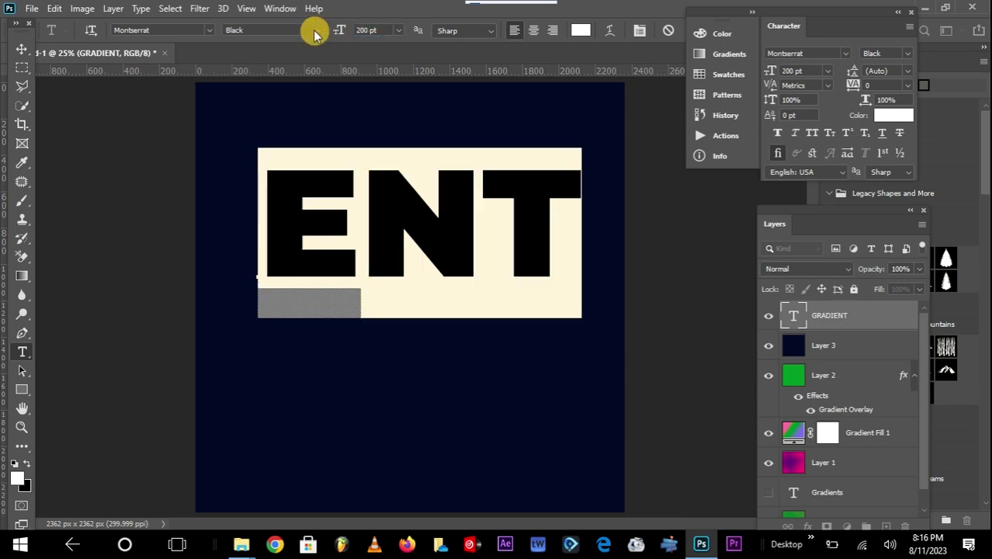
{"action": "left_click", "coordinate": [24, 48]}
{"action": "left_click_drag", "start_coordinate": [453, 241], "coordinate": [439, 248]}
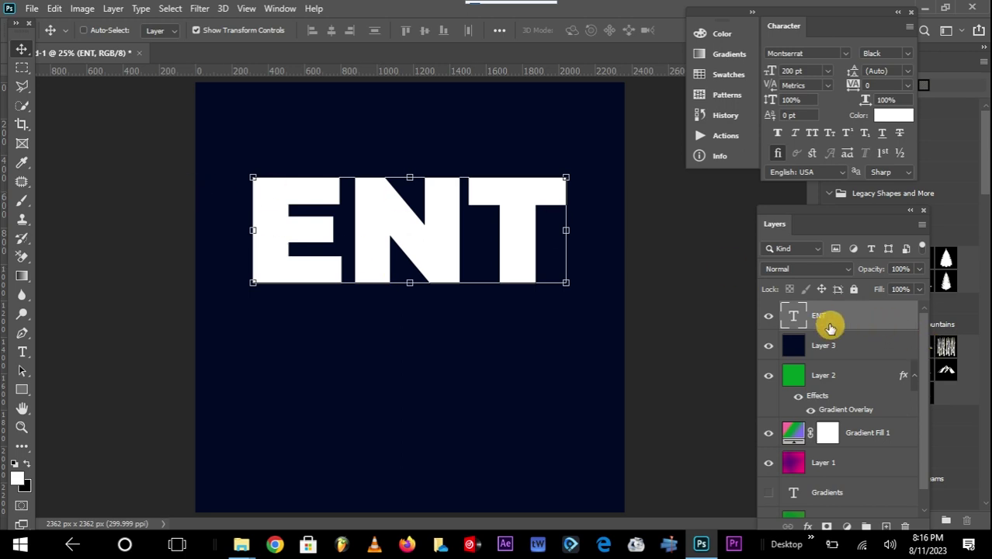
Step: Enable a Gradient Overlay layer style on the ENT text layer and show its settings
{"action": "double_click", "coordinate": [876, 319]}
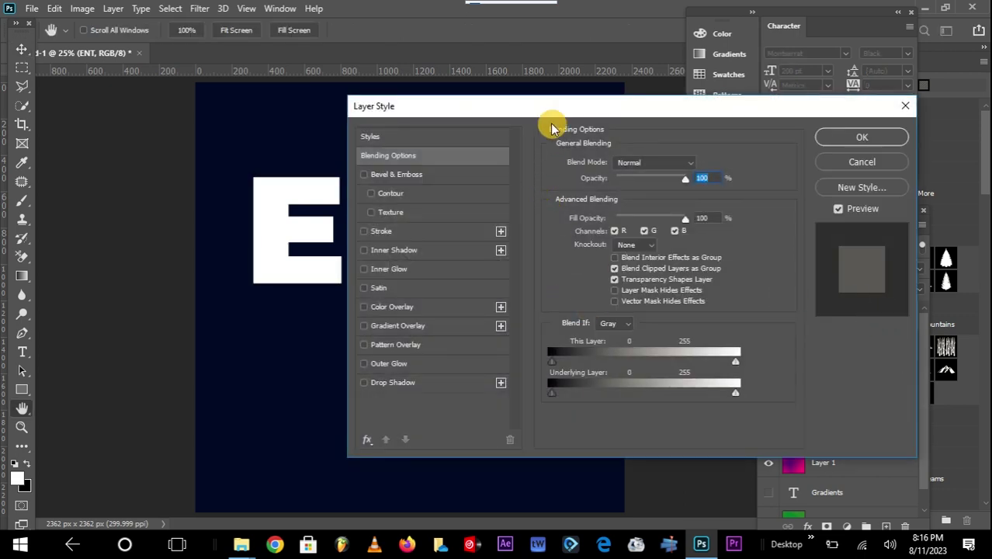
{"action": "left_click_drag", "start_coordinate": [547, 115], "coordinate": [652, 112]}
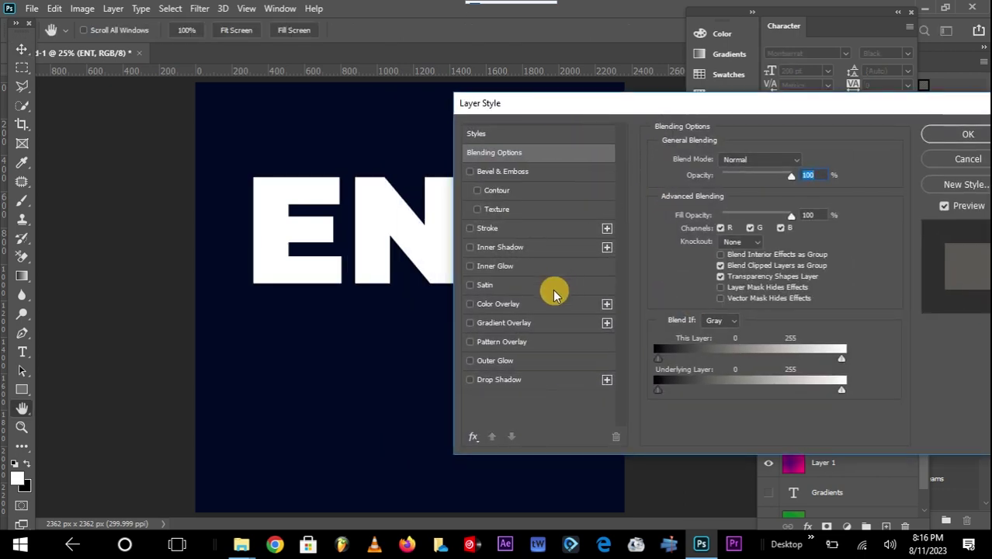
{"action": "left_click", "coordinate": [471, 324]}
{"action": "left_click_drag", "start_coordinate": [509, 104], "coordinate": [574, 103]}
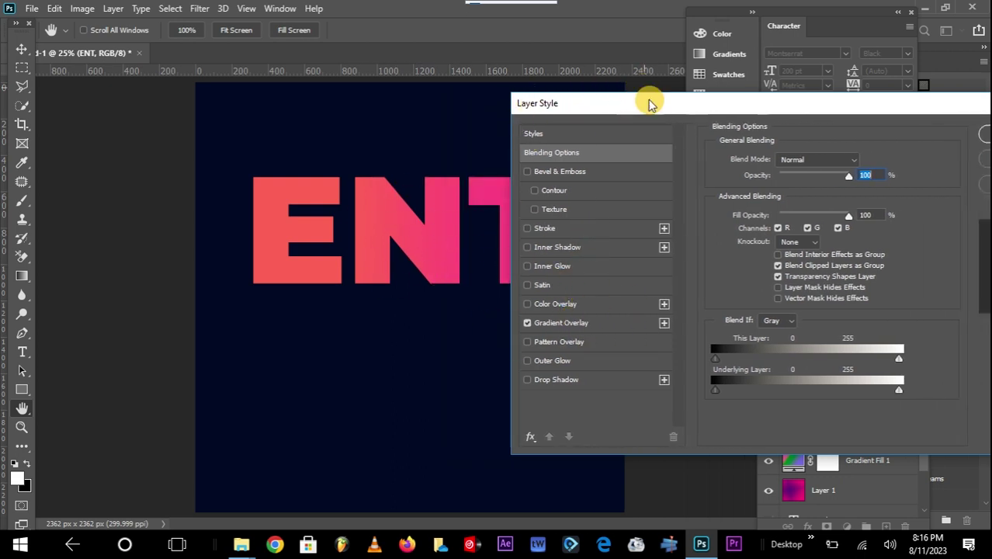
{"action": "left_click", "coordinate": [637, 326]}
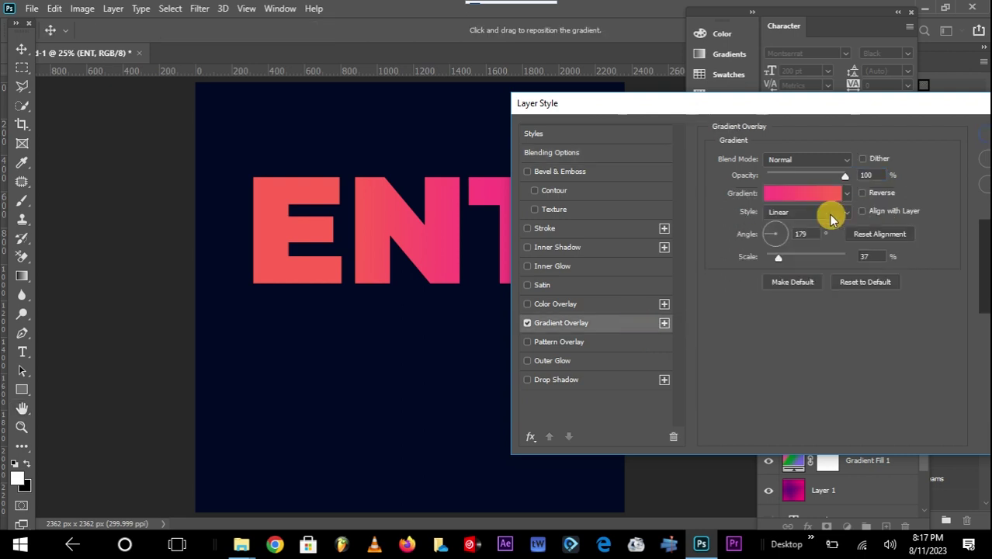
Step: Try the magenta-to-dark-purple preset from the Purples group as the text's overlay gradient
{"action": "left_click", "coordinate": [847, 192]}
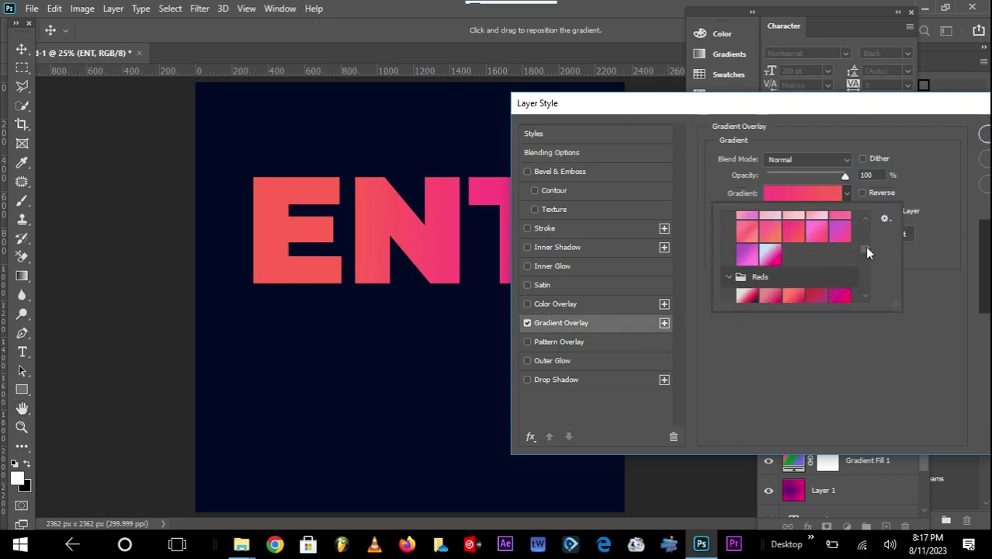
{"action": "scroll", "coordinate": [864, 250], "scroll_direction": "down", "scroll_amount": 5}
{"action": "scroll", "coordinate": [866, 250], "scroll_direction": "up", "scroll_amount": 3}
{"action": "scroll", "coordinate": [867, 250], "scroll_direction": "down", "scroll_amount": 3}
{"action": "scroll", "coordinate": [867, 245], "scroll_direction": "up", "scroll_amount": 2}
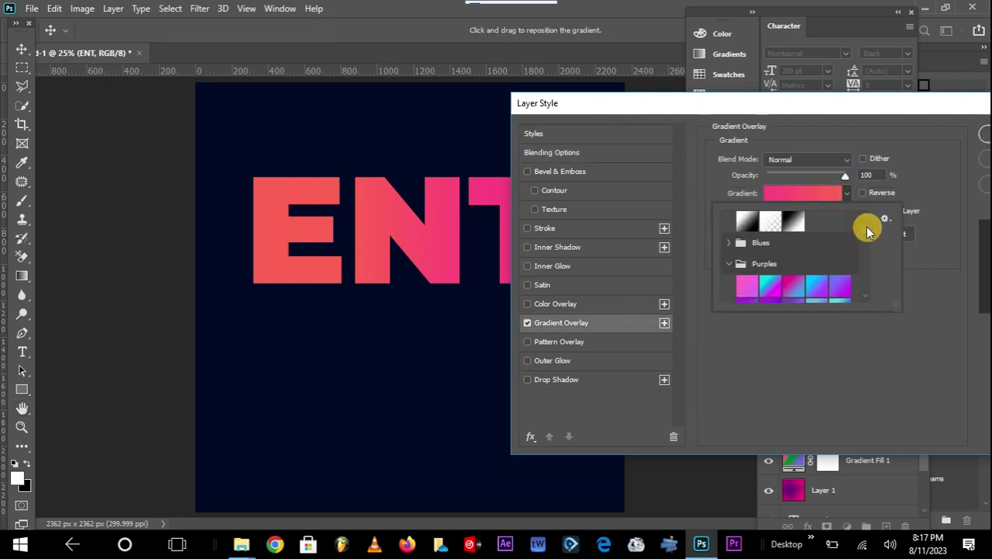
{"action": "scroll", "coordinate": [867, 239], "scroll_direction": "down", "scroll_amount": 2}
{"action": "scroll", "coordinate": [866, 237], "scroll_direction": "down", "scroll_amount": 1}
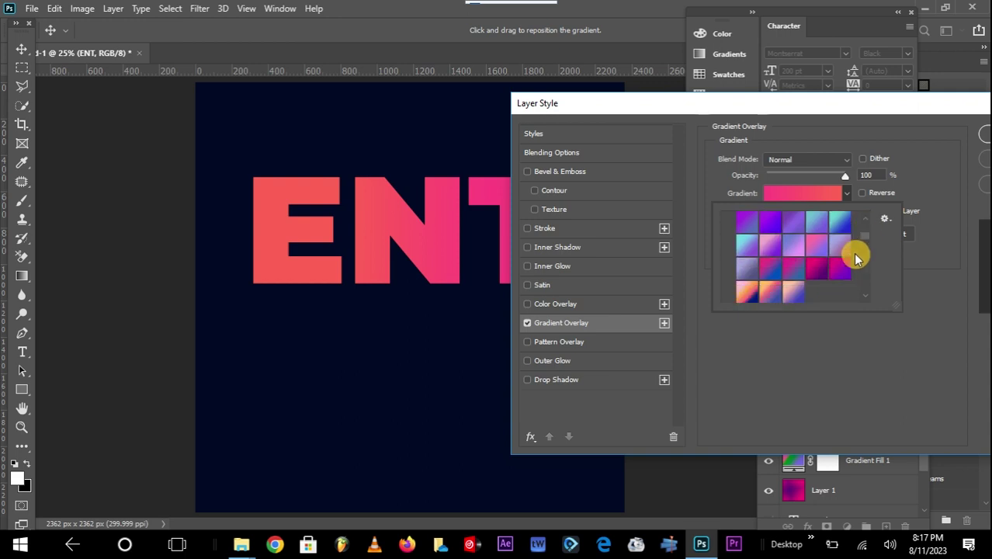
{"action": "left_click", "coordinate": [816, 268]}
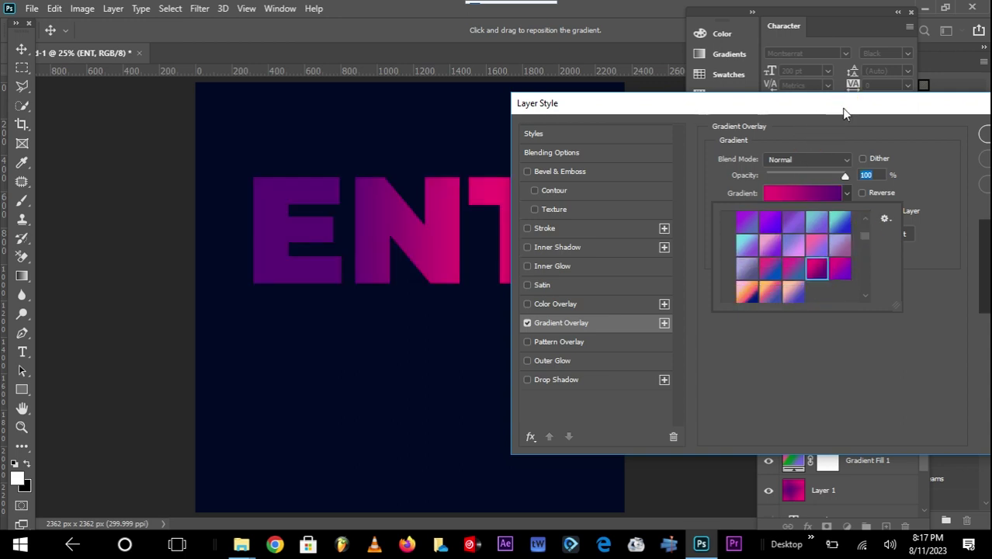
Step: Try the Blue_03 preset from the Blues group as the text's overlay gradient
{"action": "left_click_drag", "start_coordinate": [841, 109], "coordinate": [780, 253]}
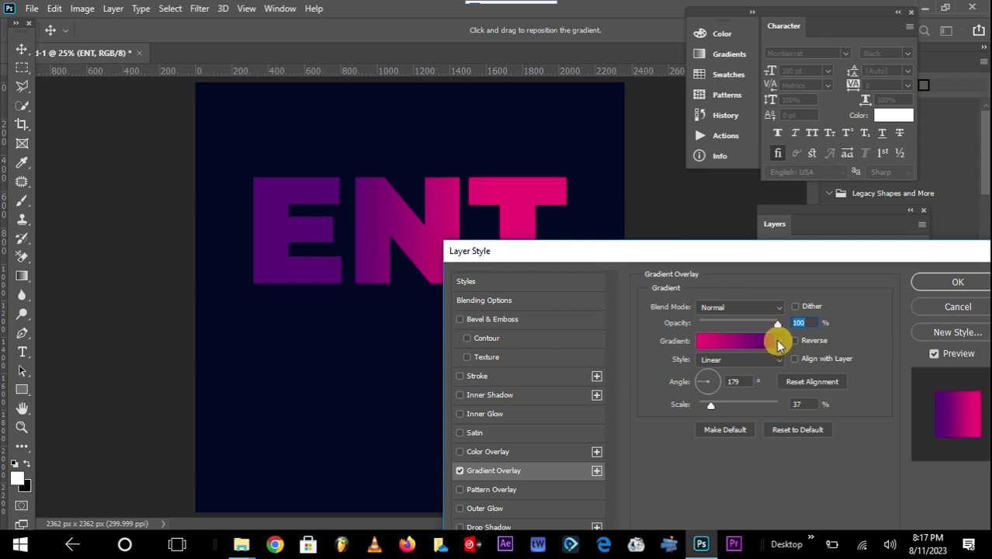
{"action": "left_click", "coordinate": [778, 341]}
{"action": "scroll", "coordinate": [797, 380], "scroll_direction": "up", "scroll_amount": 5}
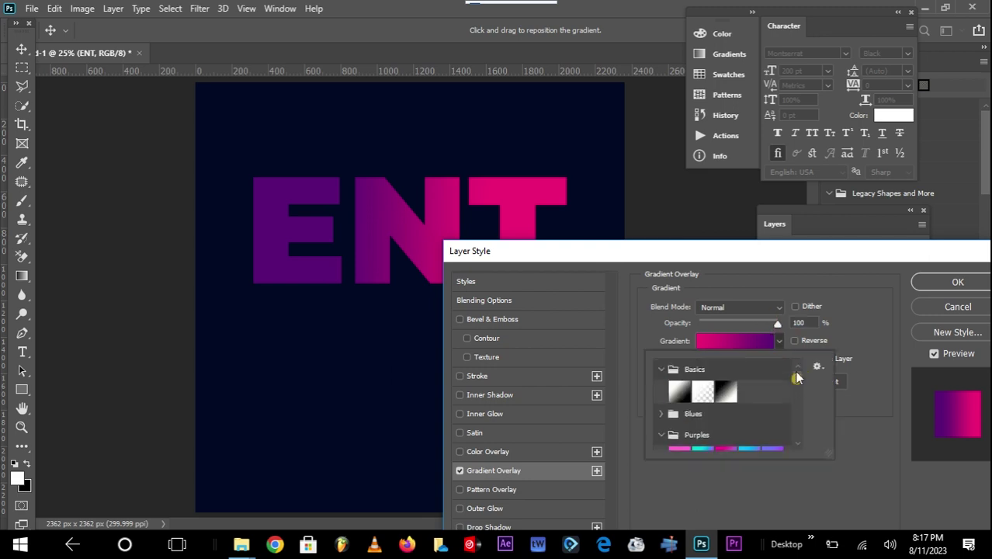
{"action": "scroll", "coordinate": [797, 378], "scroll_direction": "down", "scroll_amount": 5}
{"action": "scroll", "coordinate": [796, 377], "scroll_direction": "up", "scroll_amount": 5}
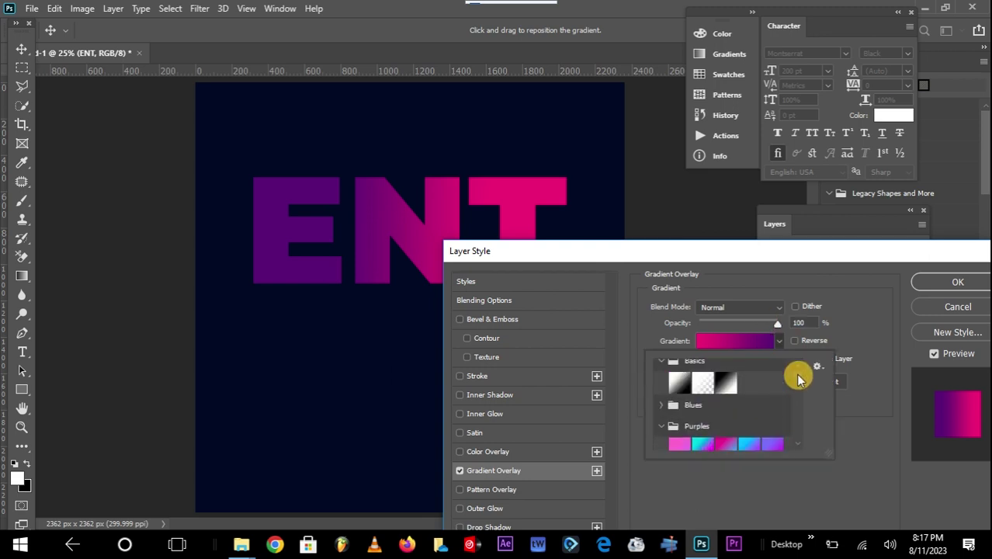
{"action": "left_click", "coordinate": [665, 413]}
{"action": "left_click", "coordinate": [730, 427]}
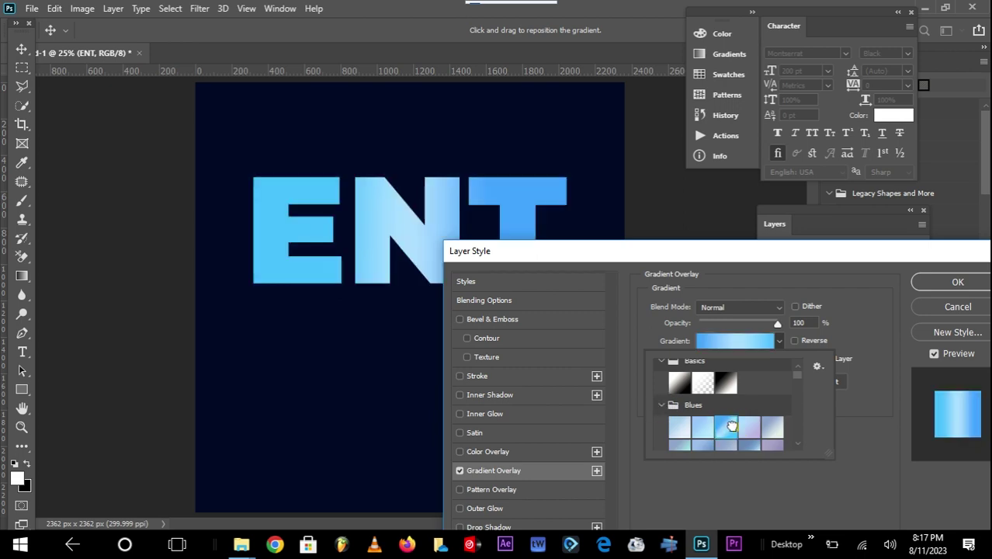
{"action": "key", "text": "Return"}
Step: Apply the cyan-to-blue Blue_15 preset from the Blues group to the text's Gradient Overlay
{"action": "left_click_drag", "start_coordinate": [738, 254], "coordinate": [823, 177]}
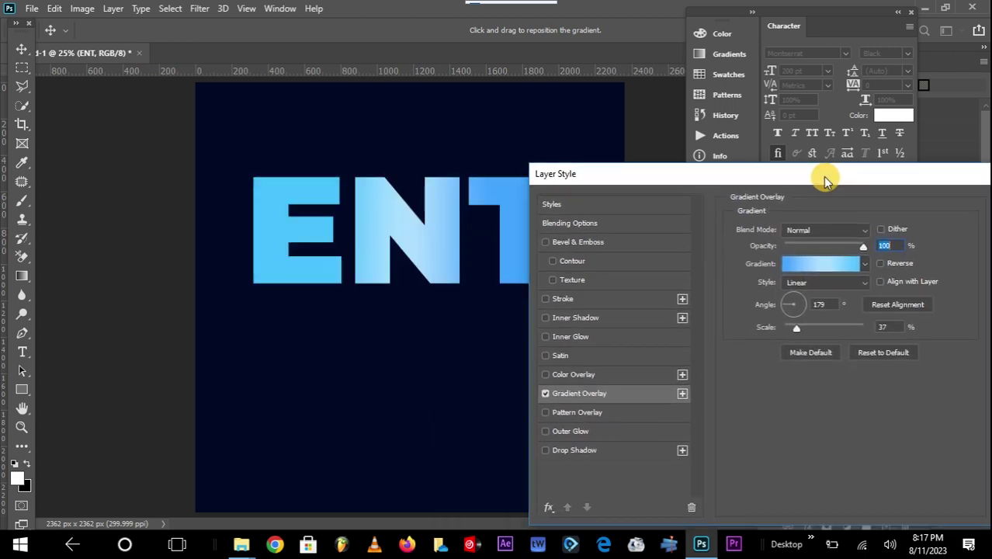
{"action": "left_click", "coordinate": [864, 265]}
{"action": "scroll", "coordinate": [829, 351], "scroll_direction": "down", "scroll_amount": 2}
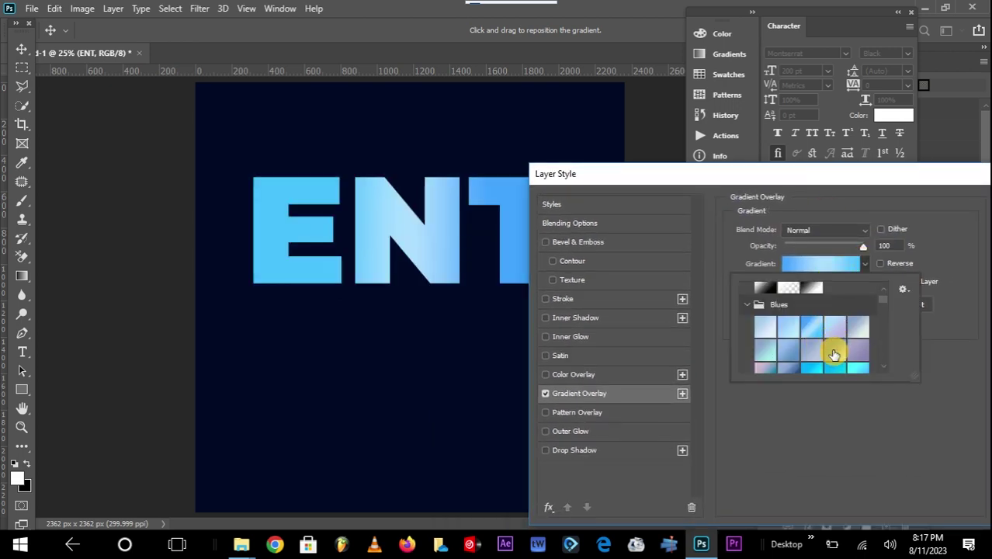
{"action": "scroll", "coordinate": [833, 355], "scroll_direction": "down", "scroll_amount": 1}
{"action": "left_click", "coordinate": [855, 337]}
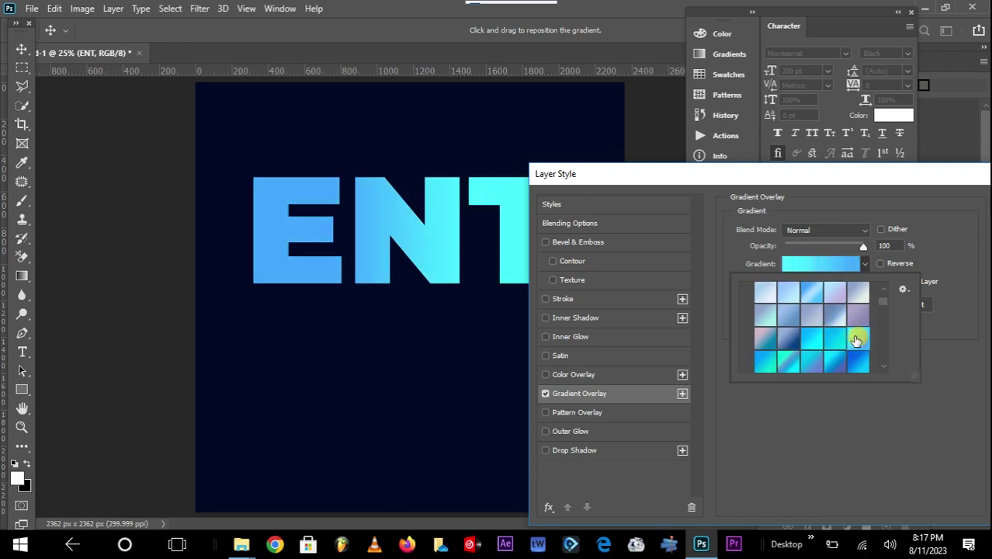
{"action": "left_click_drag", "start_coordinate": [836, 175], "coordinate": [804, 240]}
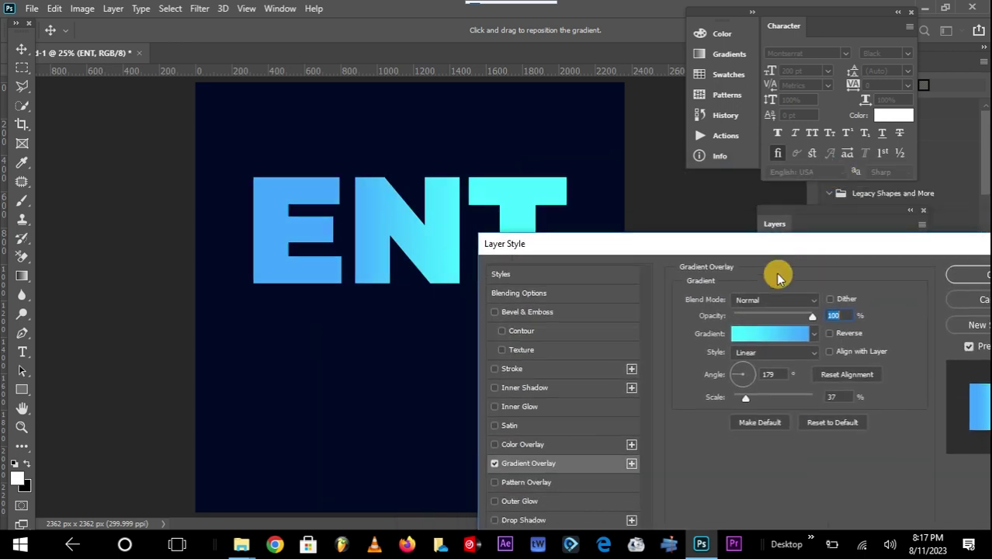
Step: Set the text's Gradient Overlay angle to 27° and apply the layer style
{"action": "left_click", "coordinate": [742, 370]}
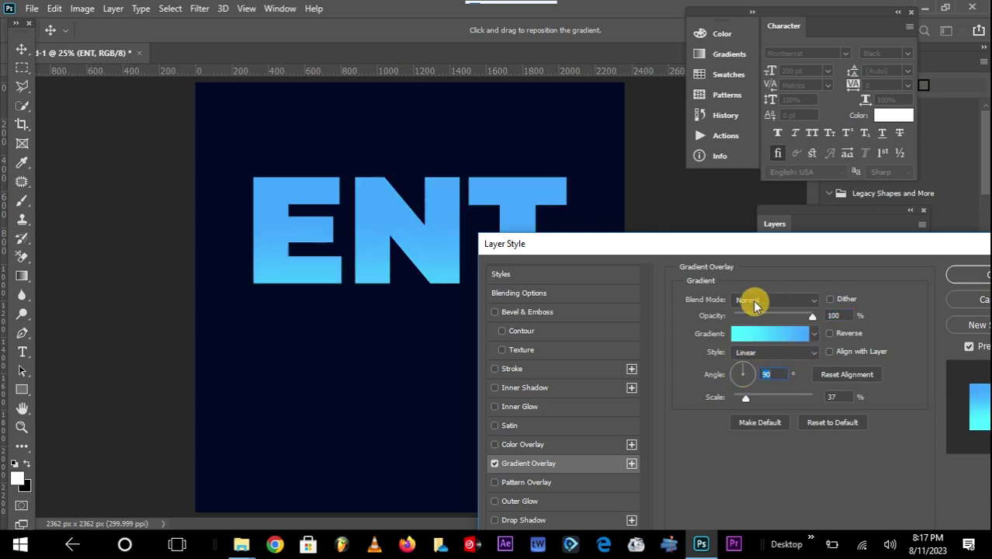
{"action": "mouse_move", "coordinate": [746, 366]}
{"action": "left_mouse_down"}
{"action": "mouse_move", "coordinate": [746, 392]}
{"action": "mouse_move", "coordinate": [729, 365]}
{"action": "mouse_move", "coordinate": [750, 369]}
{"action": "left_mouse_up"}
{"action": "left_click_drag", "start_coordinate": [723, 249], "coordinate": [779, 199]}
{"action": "left_click_drag", "start_coordinate": [696, 183], "coordinate": [514, 127]}
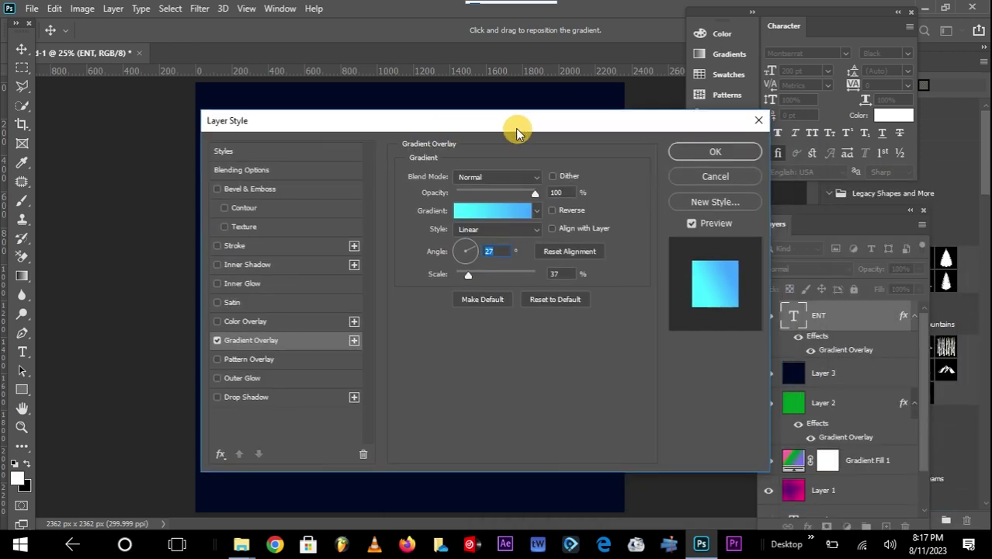
{"action": "left_click", "coordinate": [680, 150]}
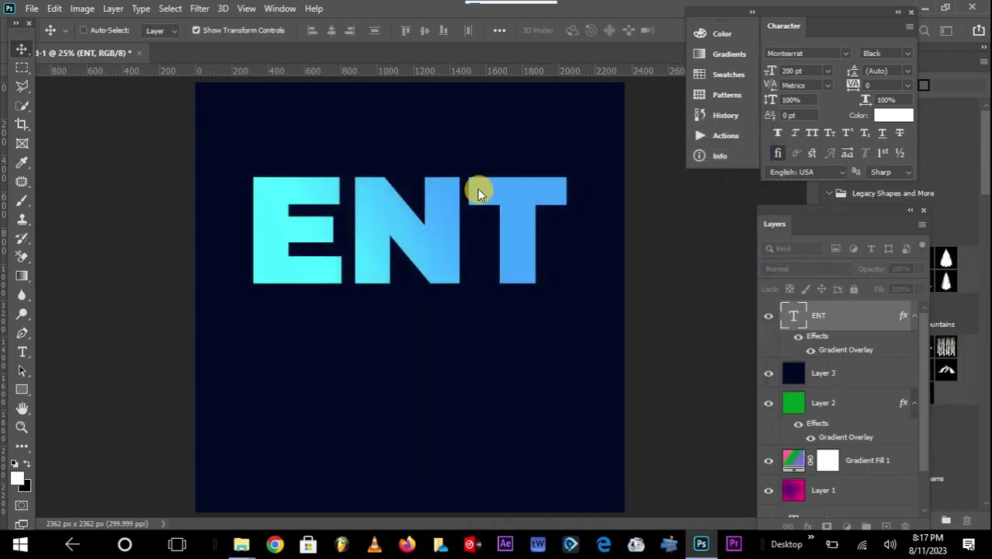
Step: Toggle the ENT layer's effects off and on to compare the text with and without the gradient
{"action": "left_click", "coordinate": [801, 339]}
{"action": "left_click", "coordinate": [801, 339]}
{"action": "left_click", "coordinate": [800, 338]}
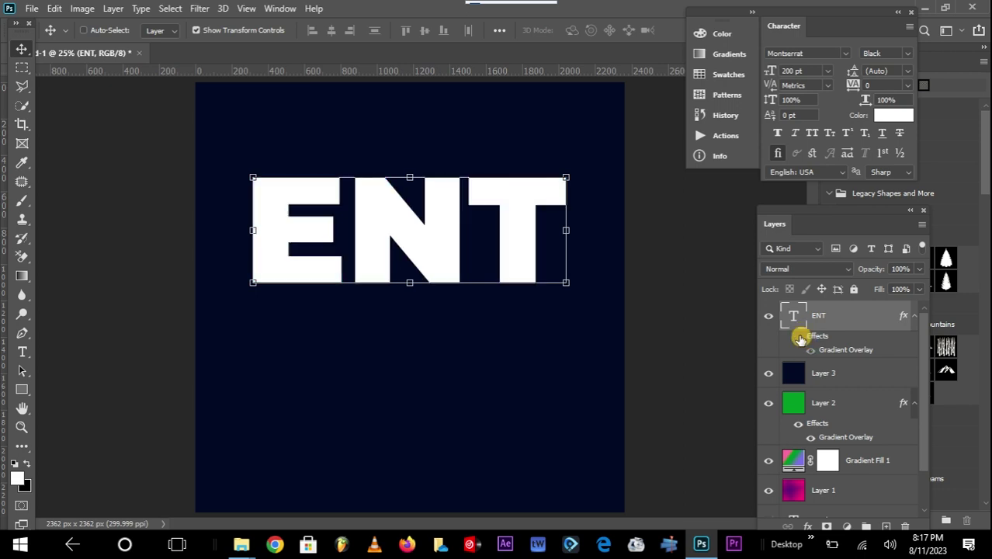
{"action": "left_click", "coordinate": [801, 339]}
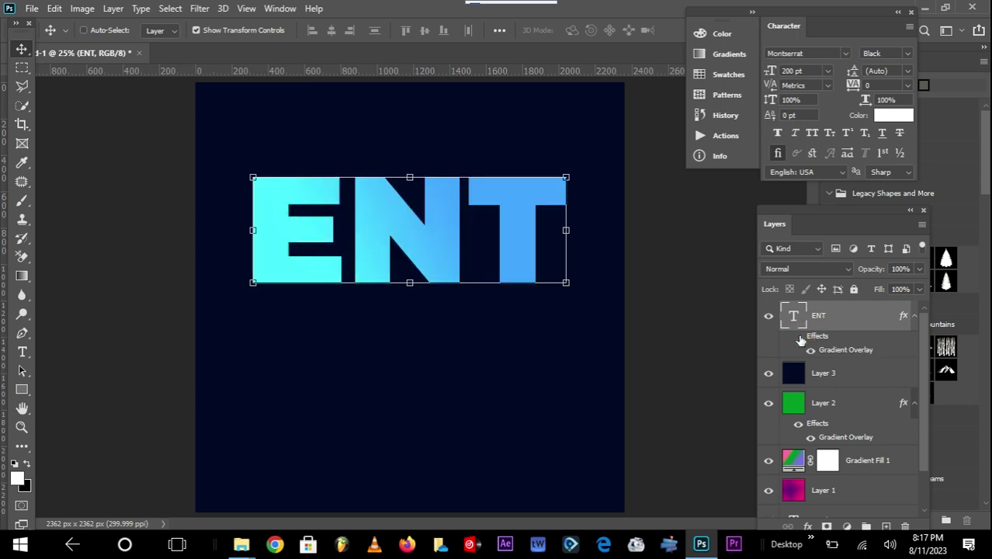
{"action": "left_click", "coordinate": [800, 339]}
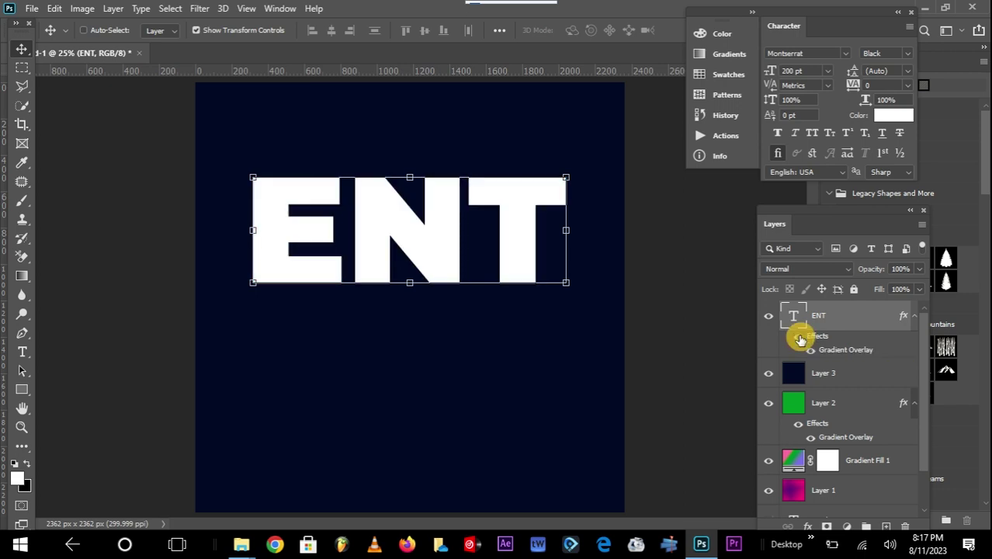
{"action": "left_click", "coordinate": [800, 339]}
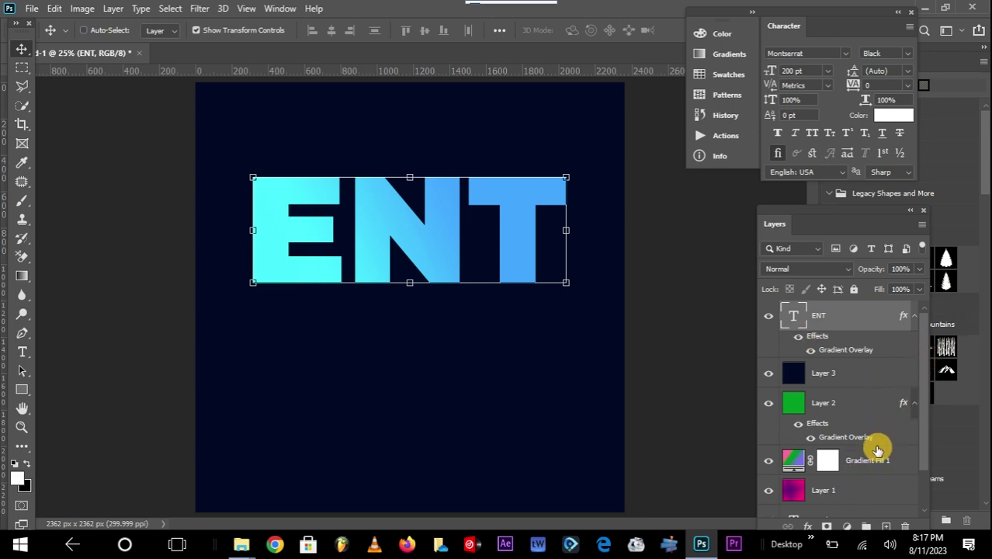
Step: Add a Gradient Fill layer above the ENT text with the Blue_15 preset and clip it to the text
{"action": "left_click", "coordinate": [847, 526]}
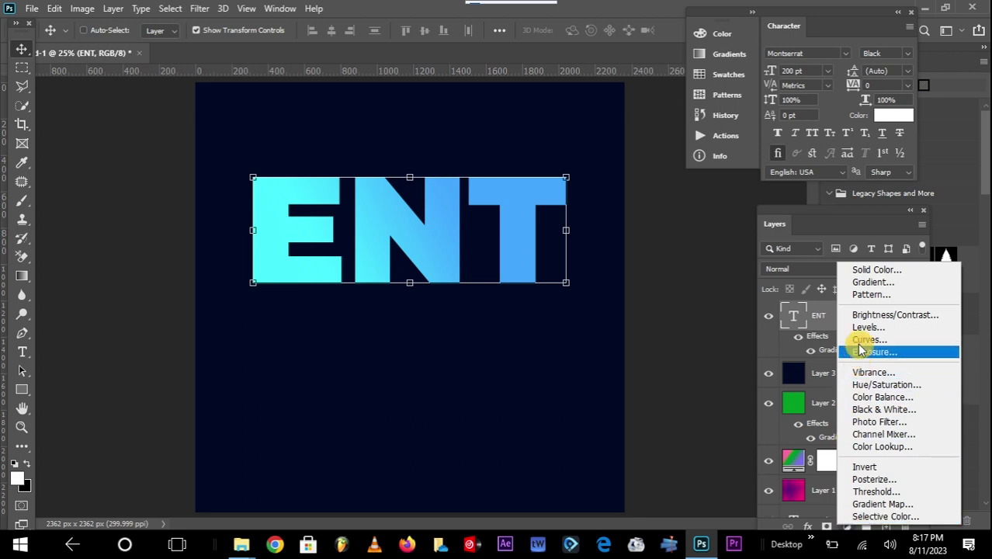
{"action": "left_click", "coordinate": [881, 284]}
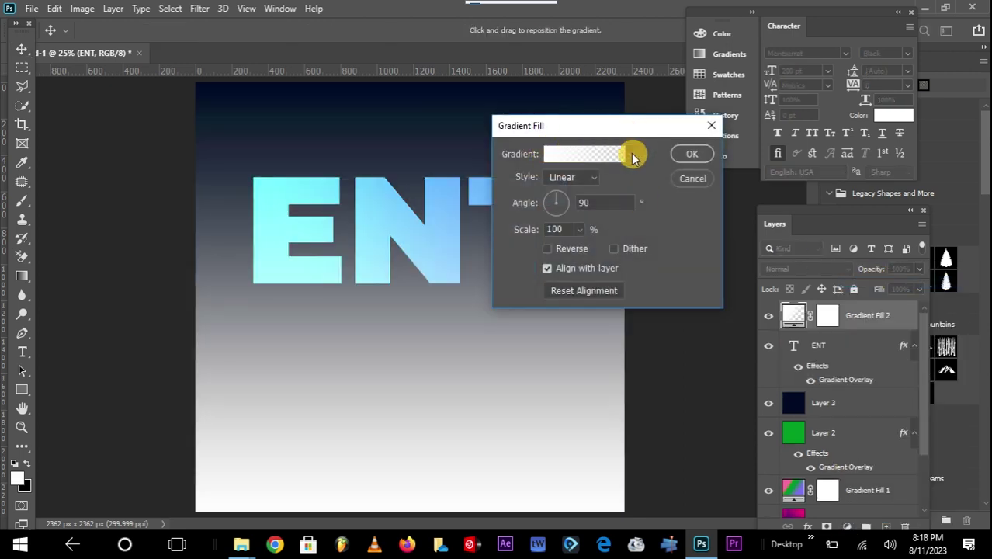
{"action": "left_click", "coordinate": [582, 154]}
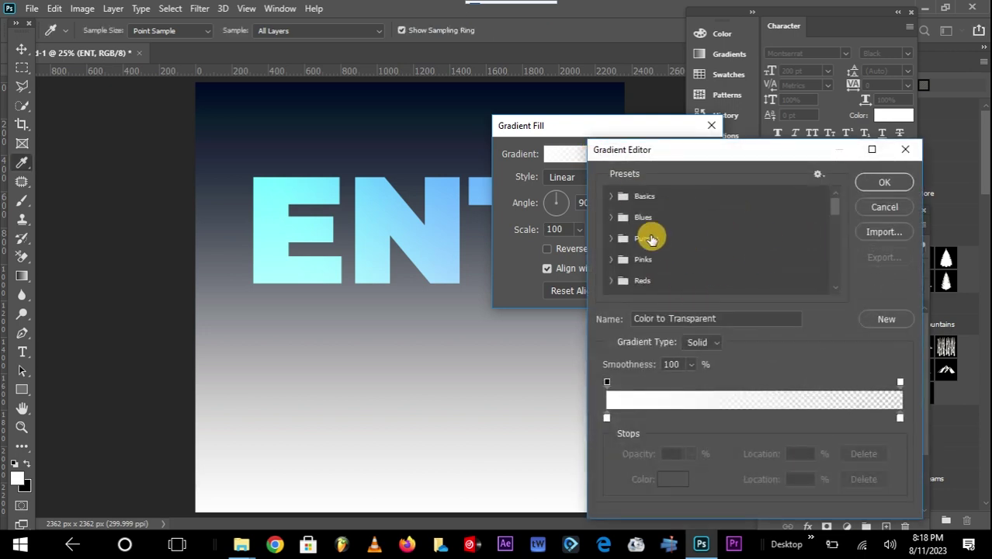
{"action": "left_click", "coordinate": [622, 216]}
{"action": "left_click", "coordinate": [675, 240]}
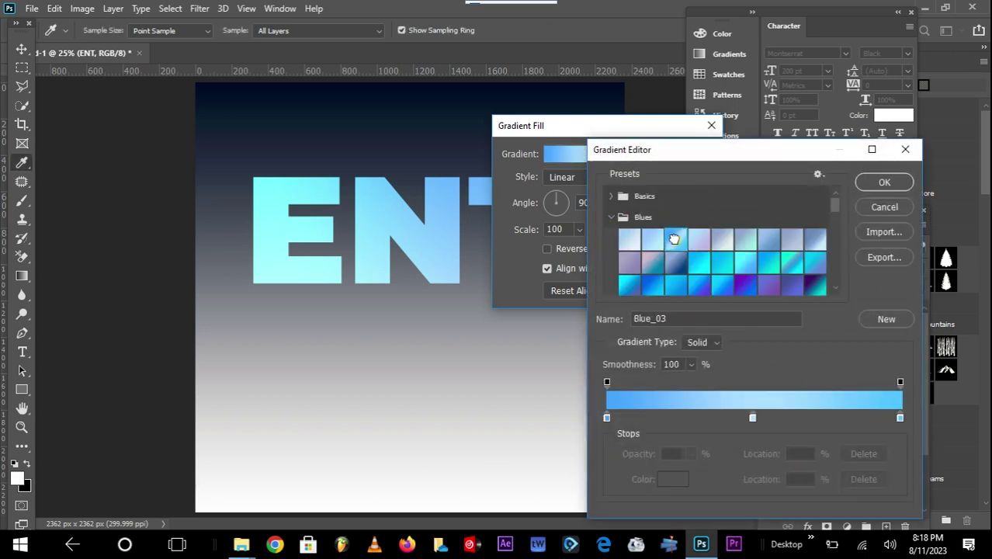
{"action": "left_click", "coordinate": [747, 261]}
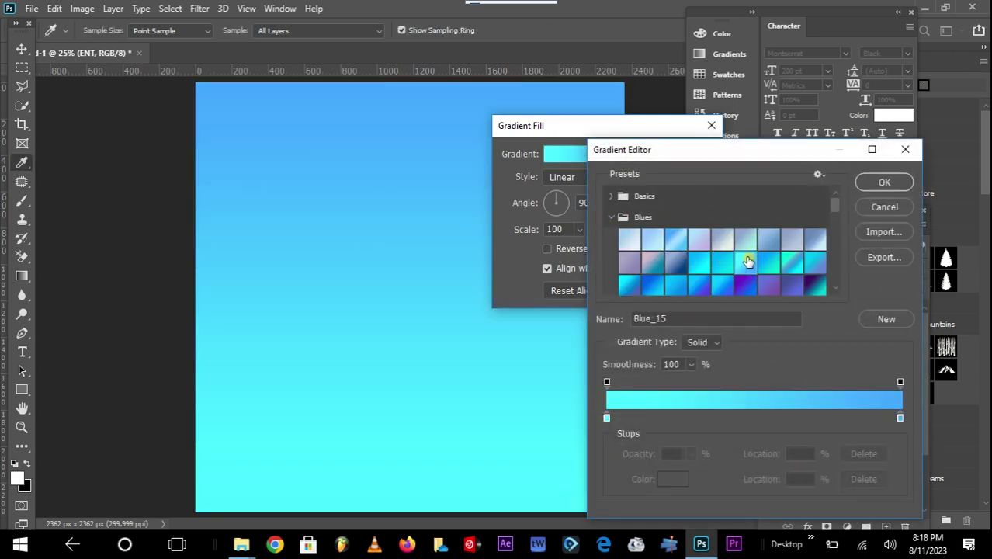
{"action": "left_click", "coordinate": [884, 182]}
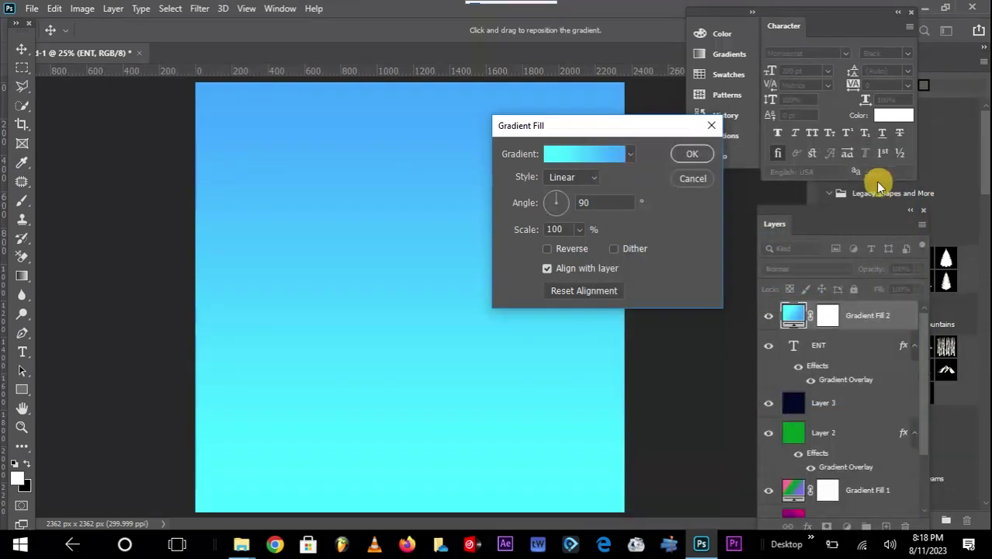
{"action": "left_click_drag", "start_coordinate": [657, 127], "coordinate": [873, 160]}
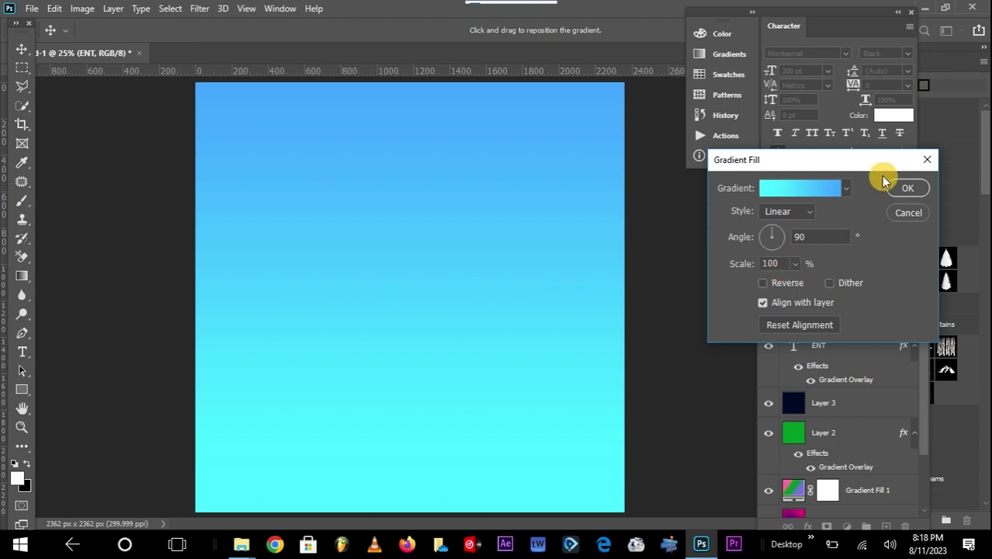
{"action": "left_click", "coordinate": [904, 190]}
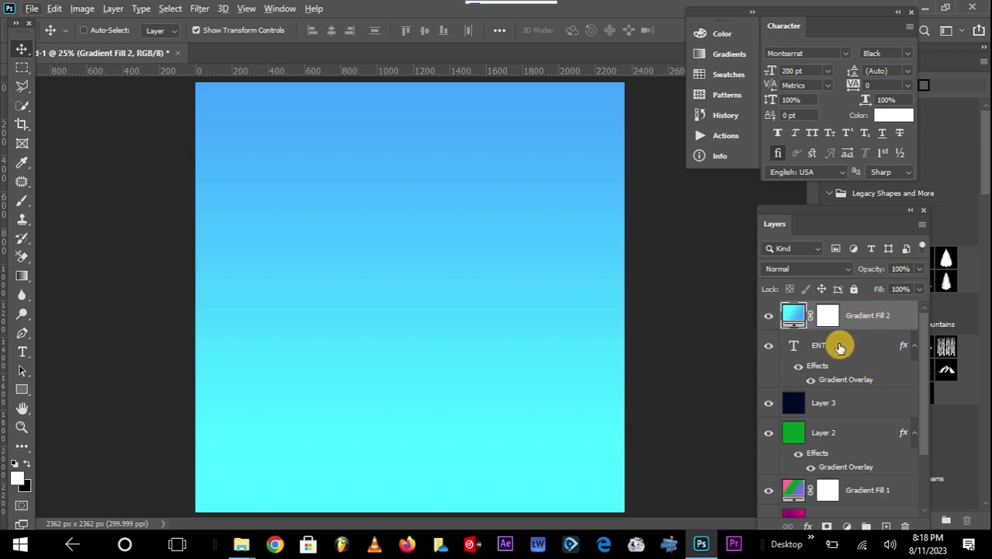
{"action": "left_click_drag", "start_coordinate": [839, 347], "coordinate": [861, 330]}
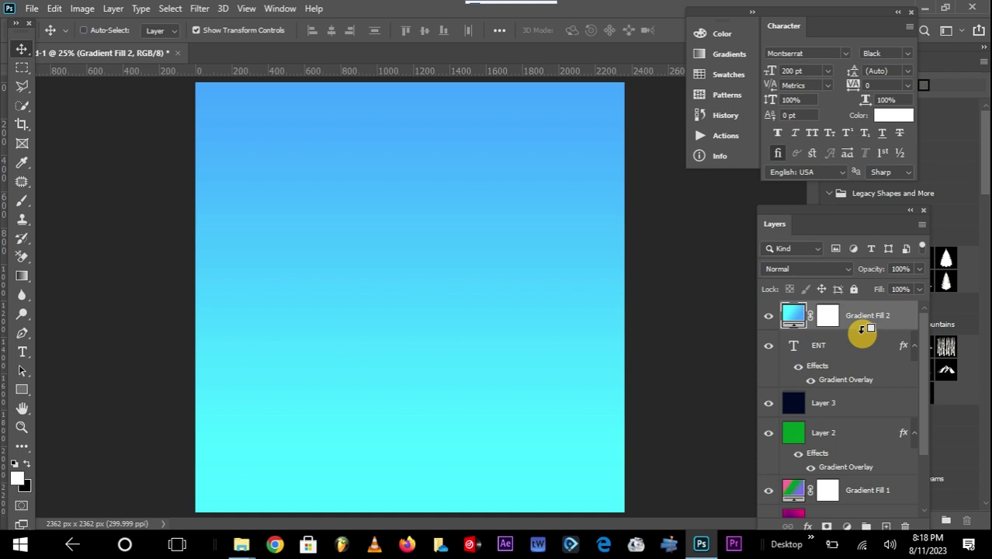
{"action": "left_click", "coordinate": [861, 330], "text": "alt"}
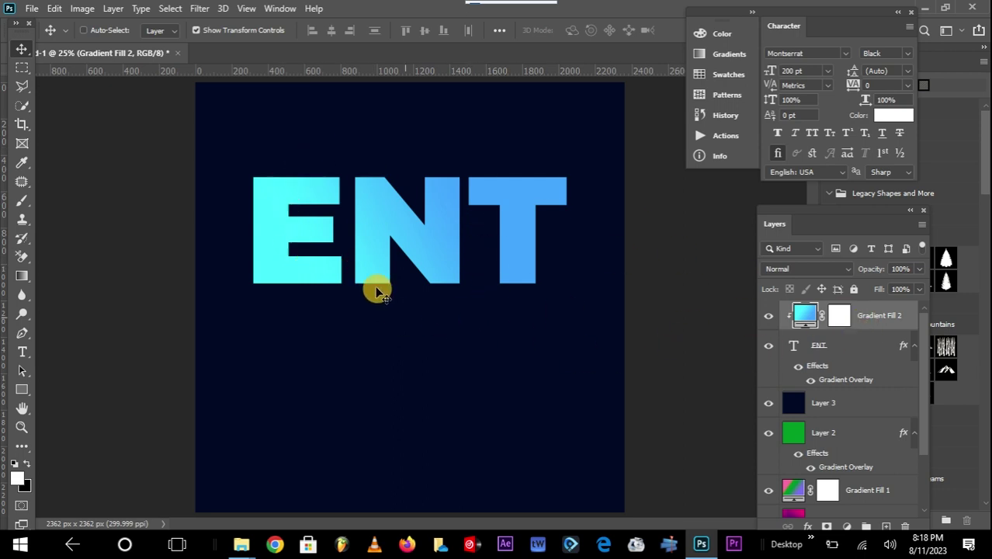
Step: Hide the ENT layer's effects and change the clipped gradient fill to a pink-to-purple preset
{"action": "double_click", "coordinate": [807, 319]}
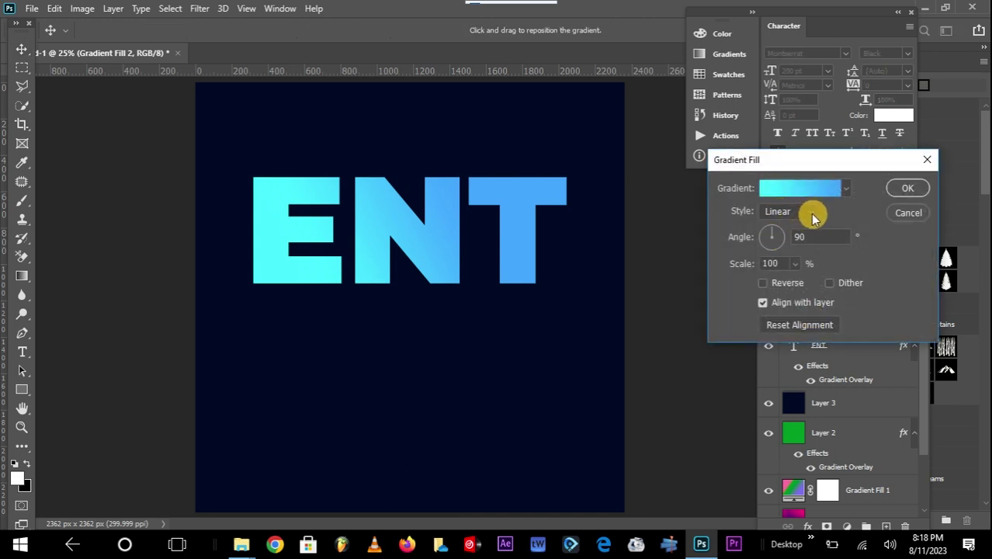
{"action": "left_click", "coordinate": [846, 187]}
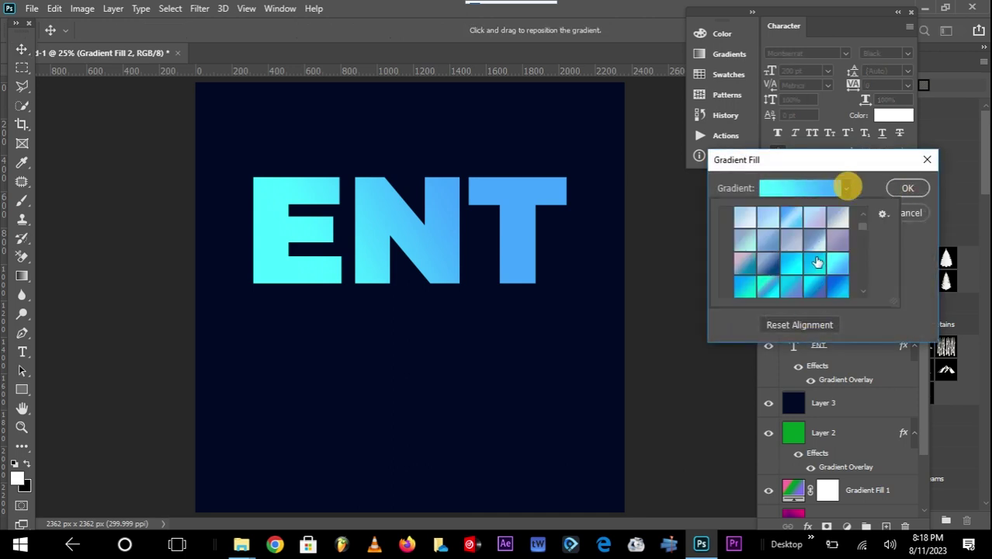
{"action": "left_click", "coordinate": [787, 284]}
{"action": "left_click", "coordinate": [779, 243]}
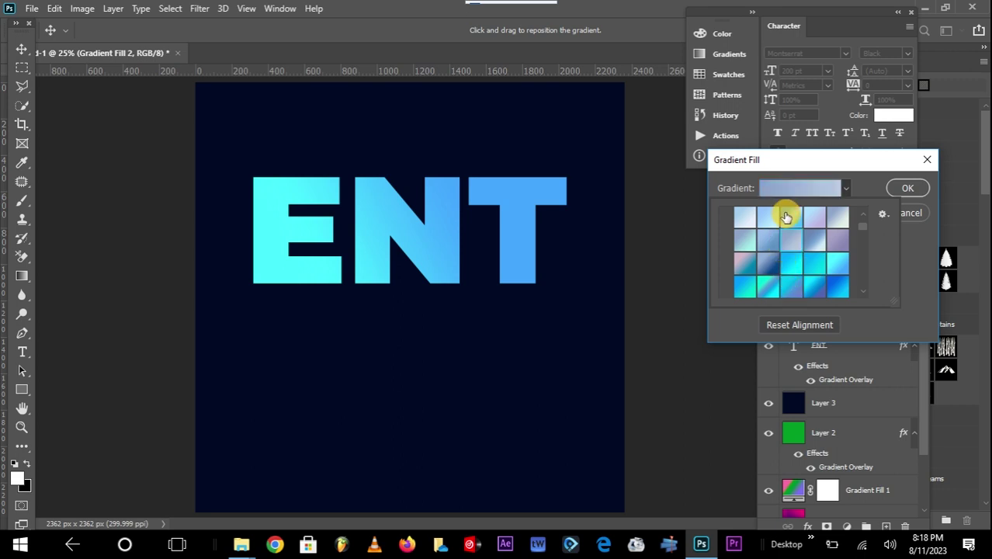
{"action": "left_click", "coordinate": [788, 216]}
{"action": "scroll", "coordinate": [795, 221], "scroll_direction": "down", "scroll_amount": 2}
{"action": "left_click", "coordinate": [792, 221]}
{"action": "left_click", "coordinate": [813, 220]}
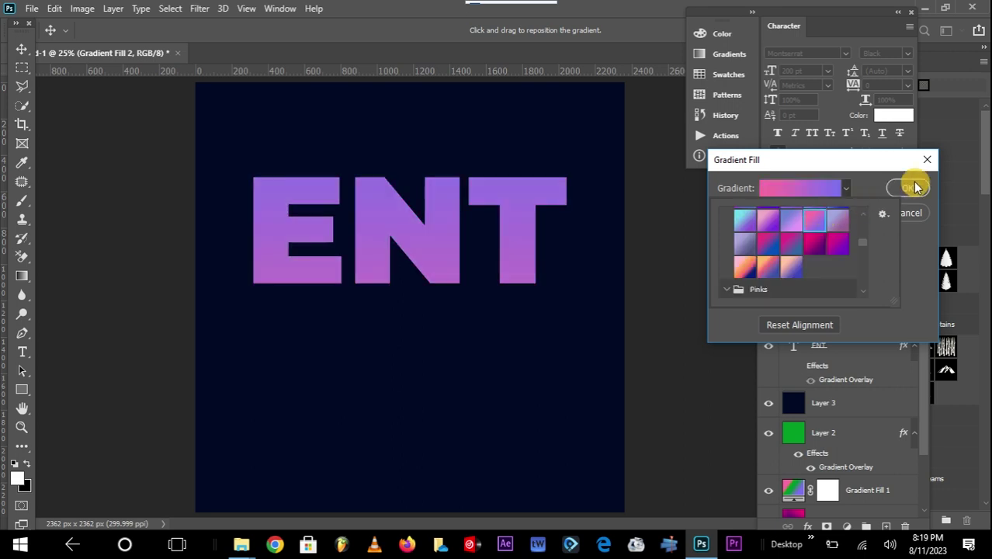
{"action": "left_click", "coordinate": [907, 188]}
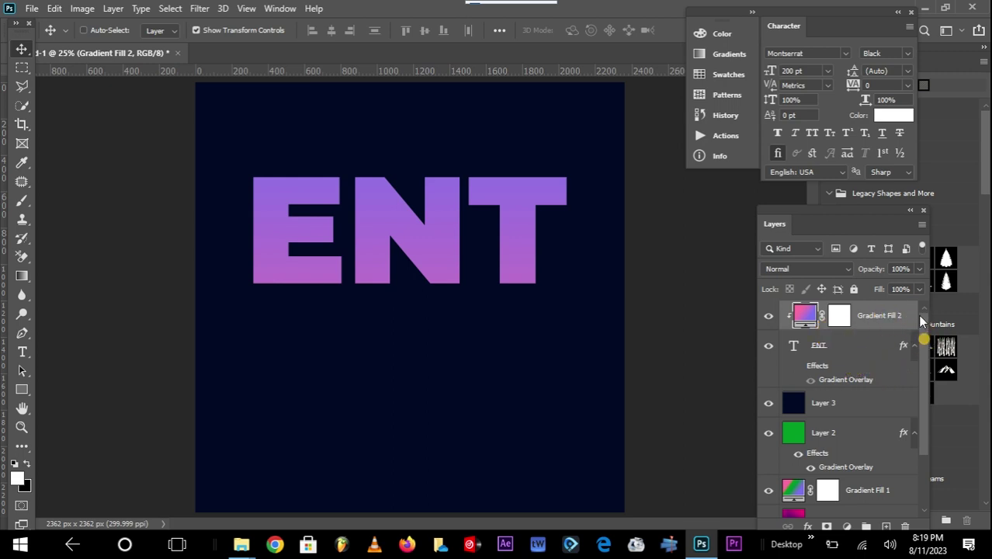
Step: Add a new empty layer at the top of the stack and delete the Gradient Fill 2 layer
{"action": "left_click", "coordinate": [885, 526]}
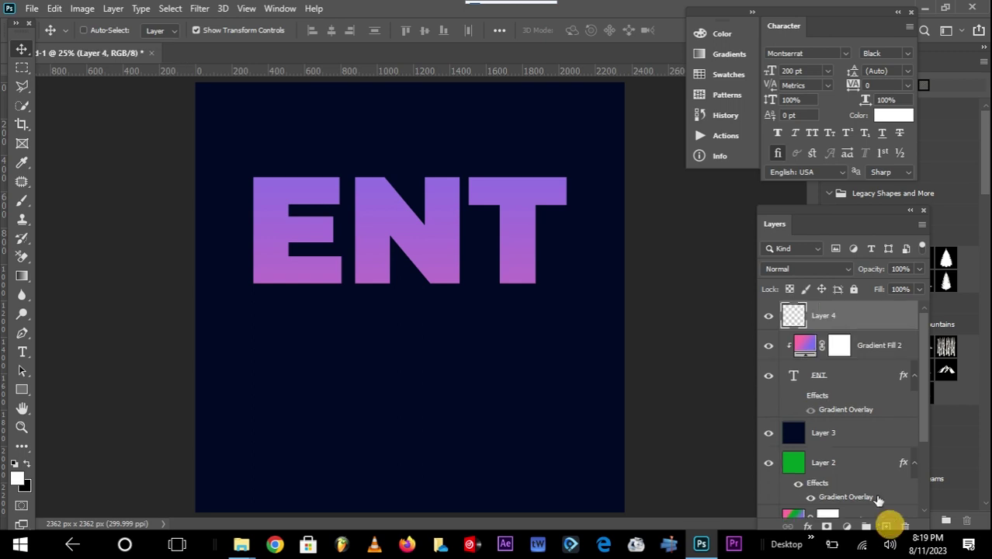
{"action": "left_click", "coordinate": [883, 345]}
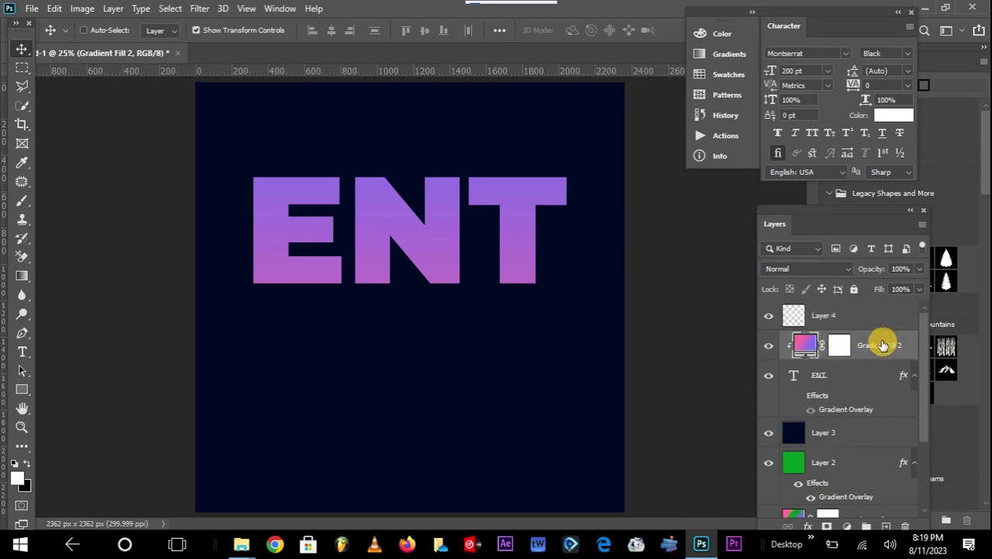
{"action": "key", "text": "Delete"}
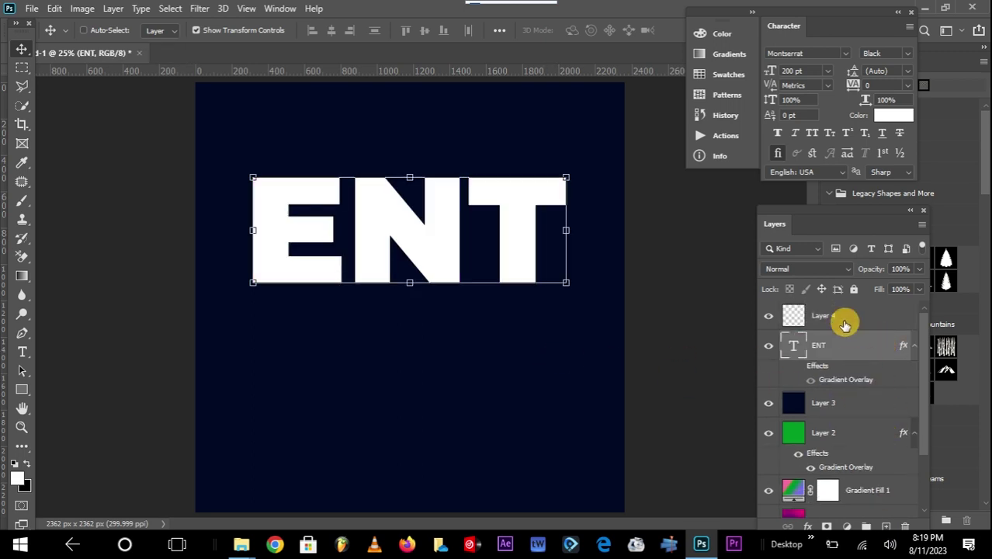
Step: With Layer 4 active, make a rectangular marquee selection slightly larger than the ENT text around it
{"action": "left_click", "coordinate": [859, 312]}
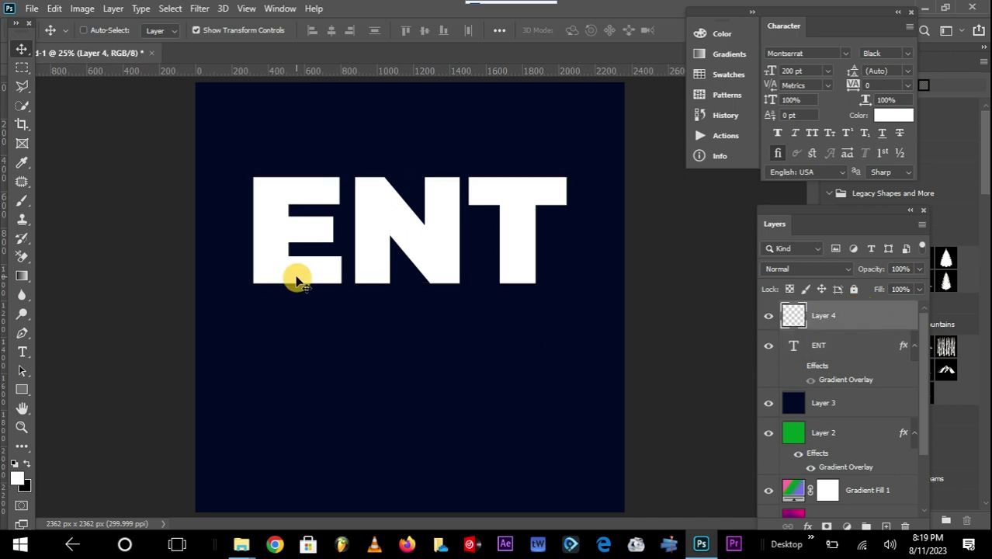
{"action": "left_click", "coordinate": [23, 68]}
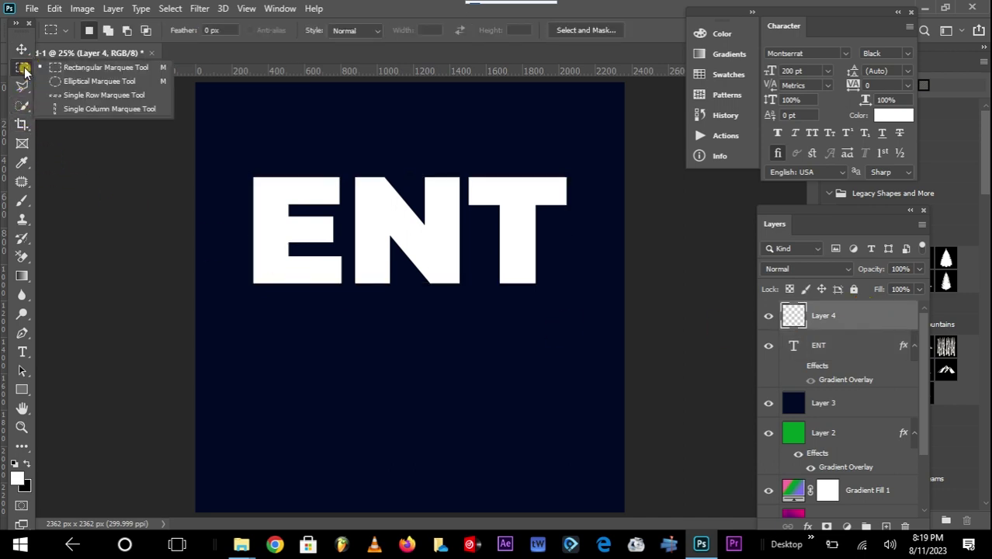
{"action": "left_click", "coordinate": [43, 68]}
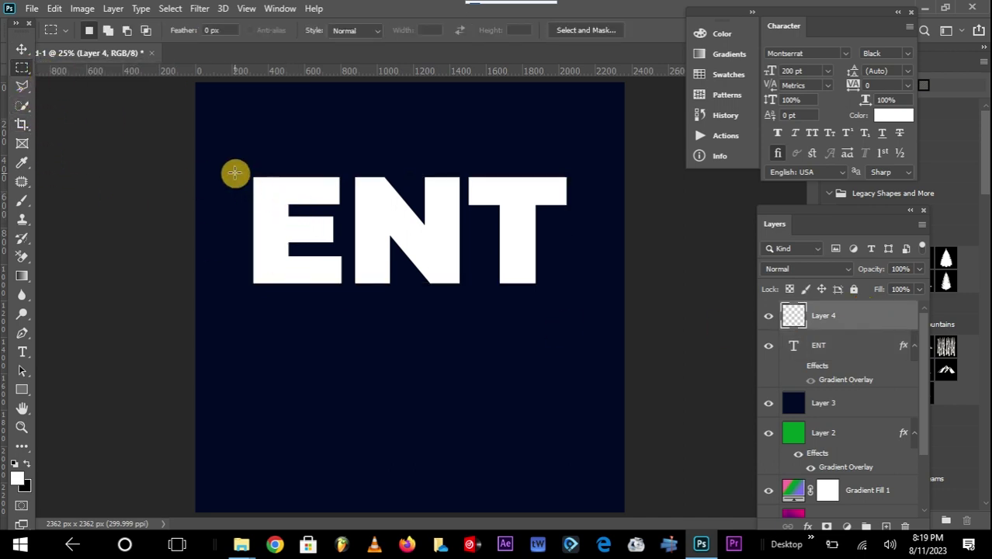
{"action": "left_click_drag", "start_coordinate": [242, 163], "coordinate": [582, 298]}
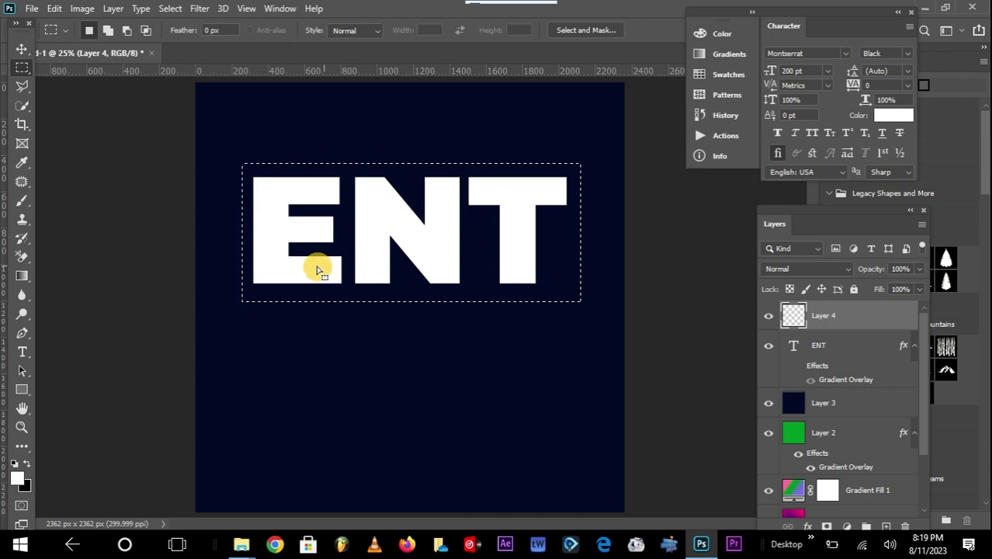
Step: Fill the selection on Layer 4 with a horizontal blue-to-magenta diamond gradient using the Gradient tool, redrawing it several times
{"action": "left_click", "coordinate": [22, 276]}
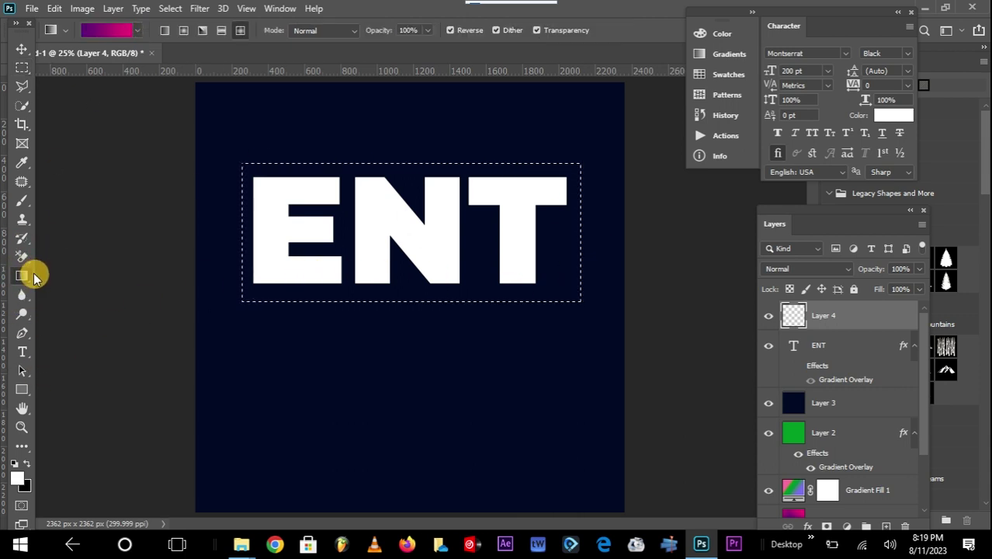
{"action": "left_click", "coordinate": [138, 30]}
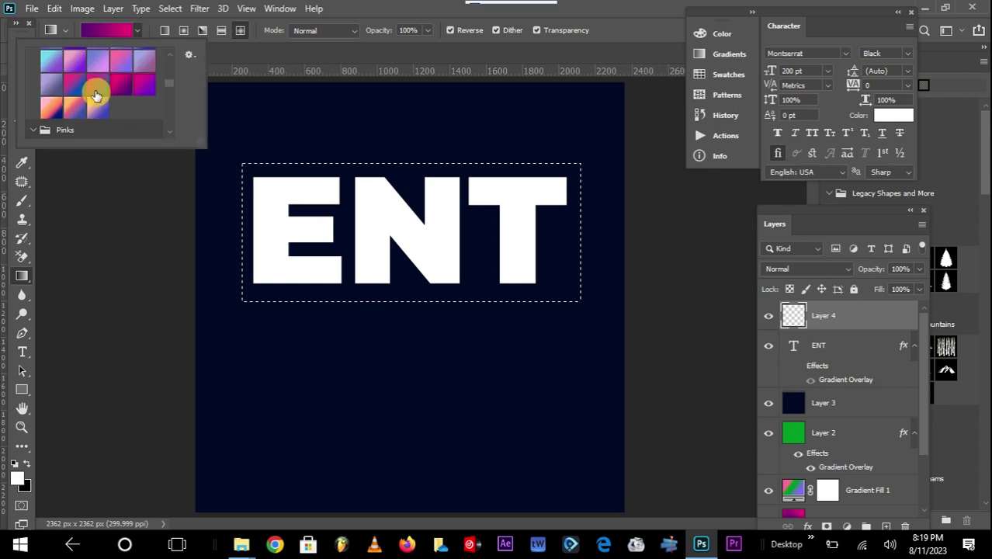
{"action": "left_click", "coordinate": [94, 88]}
{"action": "left_click", "coordinate": [128, 56]}
{"action": "left_click_drag", "start_coordinate": [252, 226], "coordinate": [769, 226]}
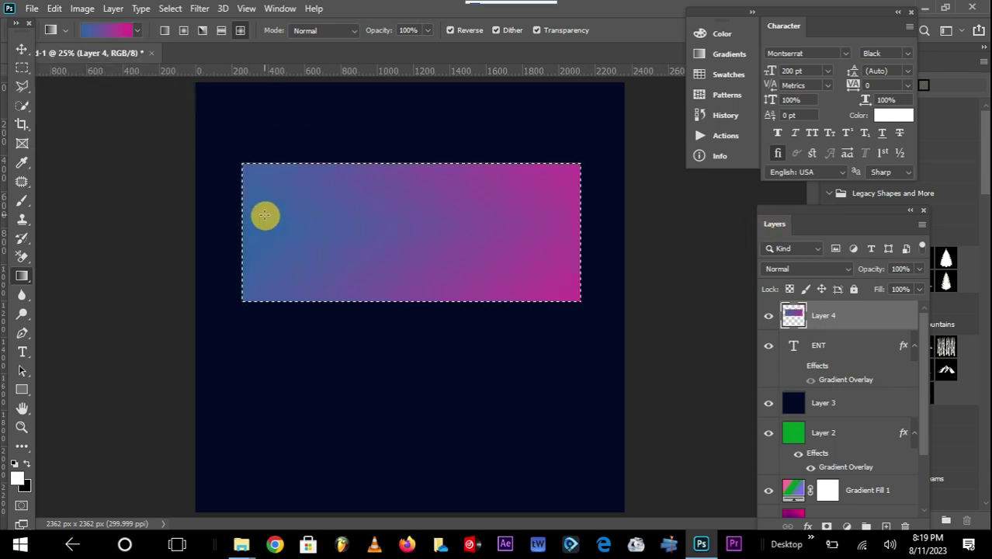
{"action": "left_click_drag", "start_coordinate": [229, 223], "coordinate": [267, 201]}
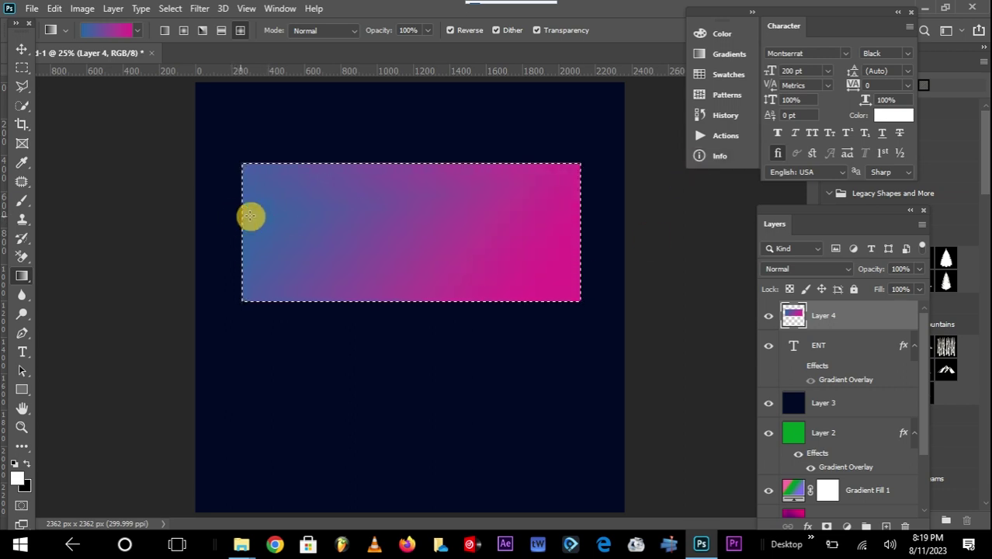
{"action": "left_click_drag", "start_coordinate": [752, 225], "coordinate": [240, 211]}
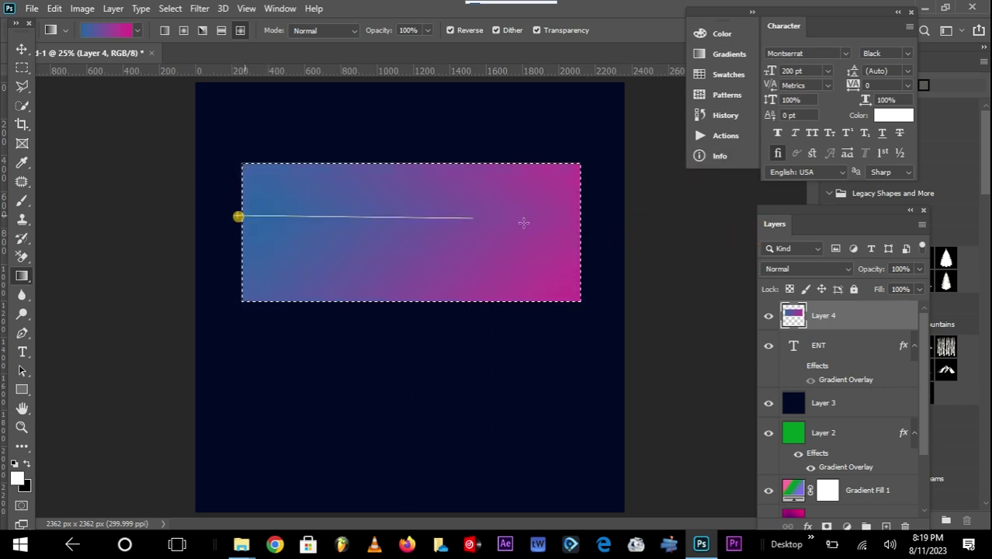
{"action": "left_click_drag", "start_coordinate": [524, 223], "coordinate": [655, 224]}
Step: Deselect the marquee and clip Layer 4's gradient to the ENT text layer below
{"action": "left_click", "coordinate": [880, 312]}
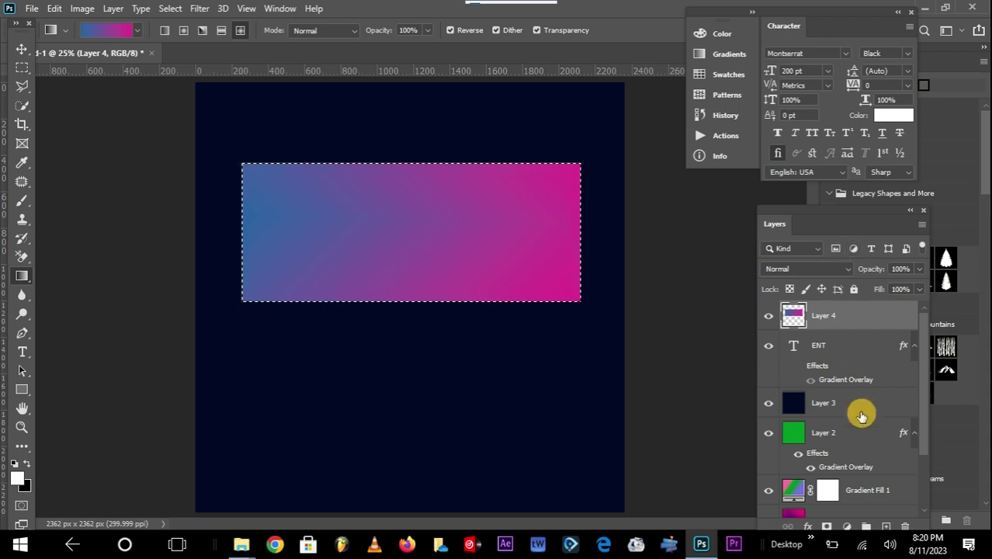
{"action": "left_click", "coordinate": [22, 68]}
{"action": "left_click", "coordinate": [256, 102]}
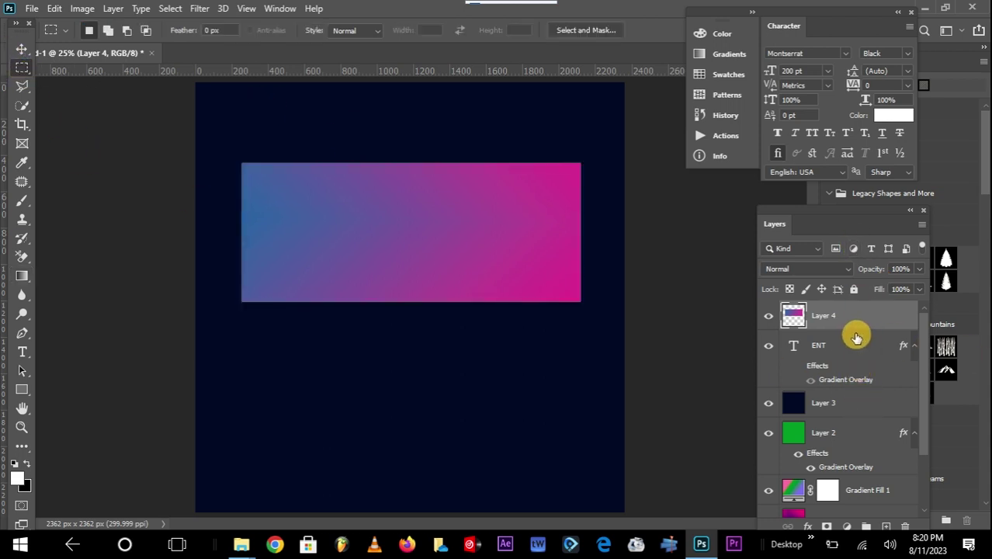
{"action": "left_click_drag", "start_coordinate": [873, 328], "coordinate": [871, 327]}
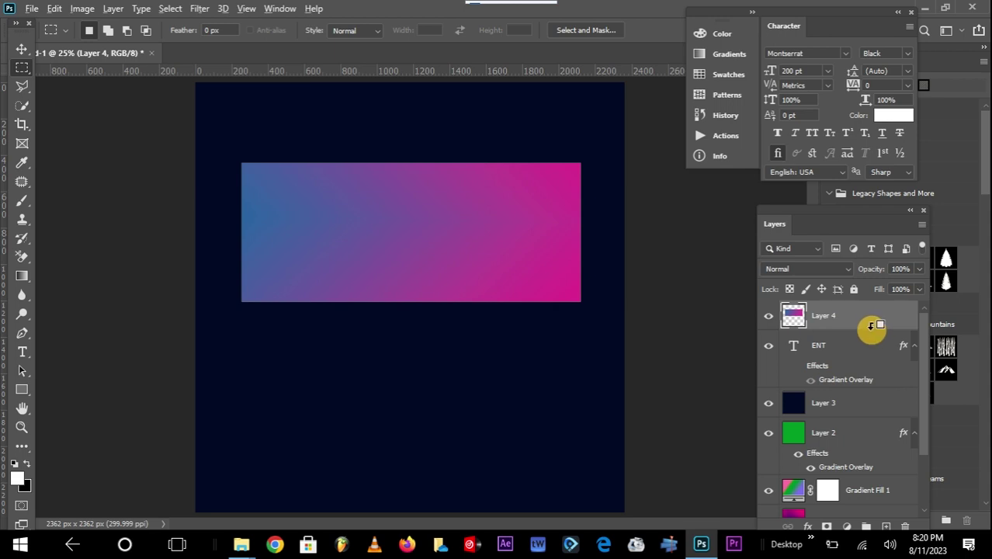
{"action": "left_click", "coordinate": [871, 326], "text": "alt"}
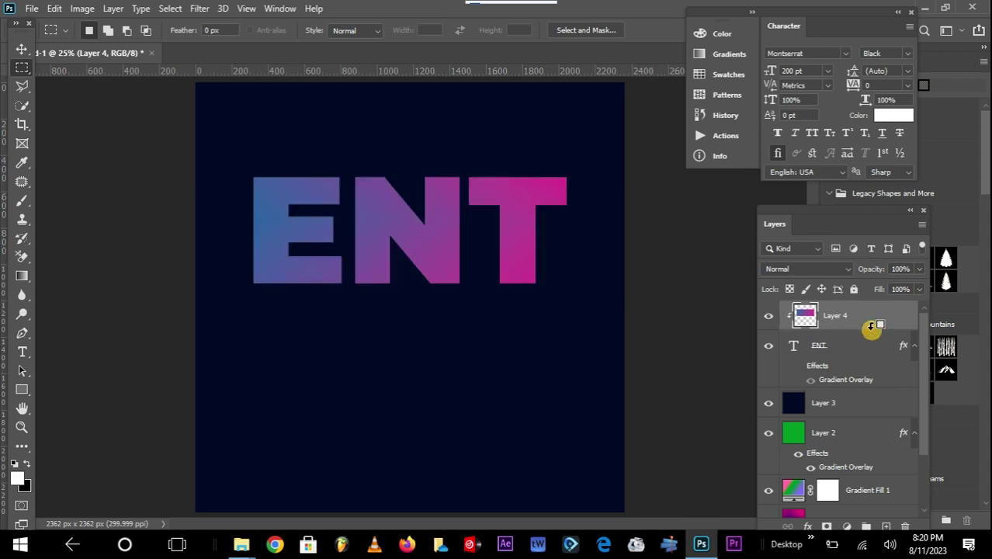